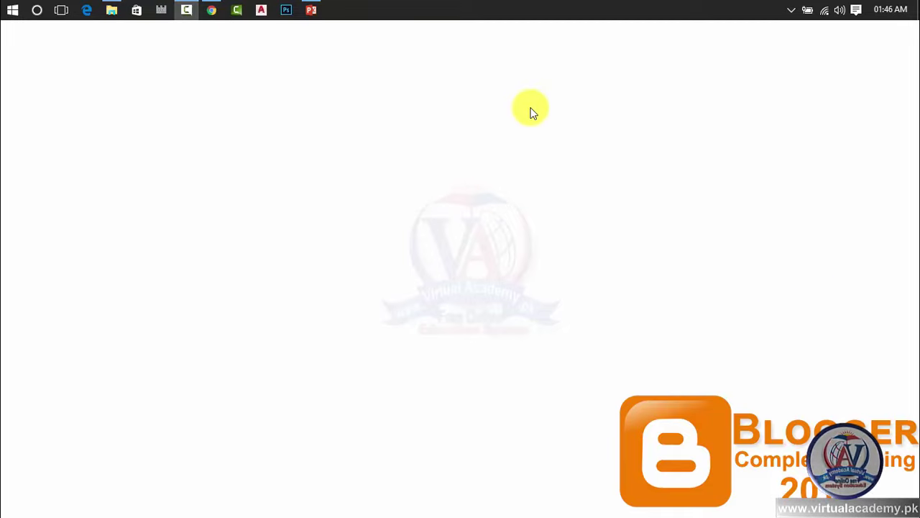
# - Switch to Chrome and review the blog's Basic, Other and Search preferences settings
pyautogui.click(218, 10)
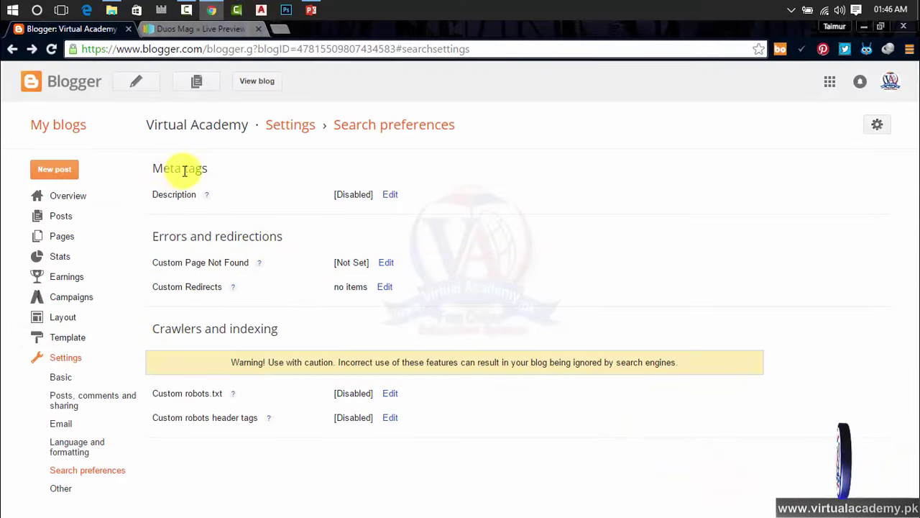
pyautogui.click(62, 379)
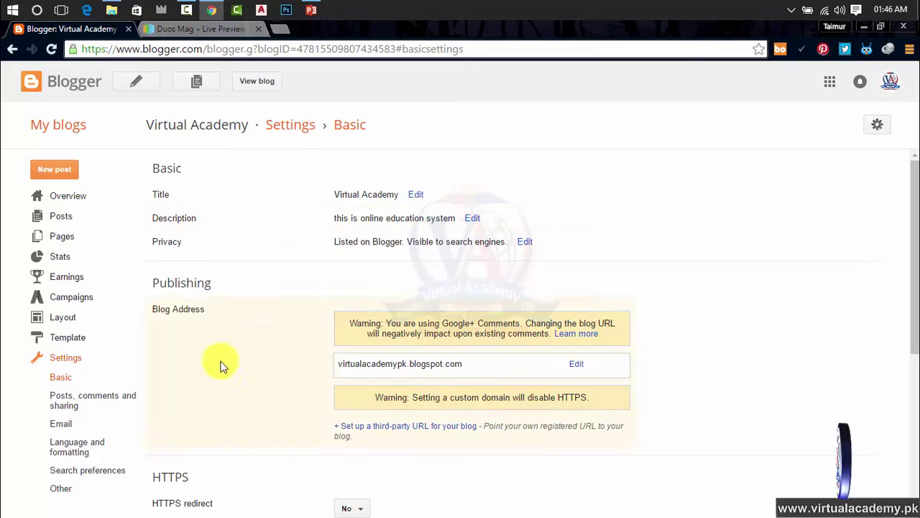
pyautogui.click(63, 489)
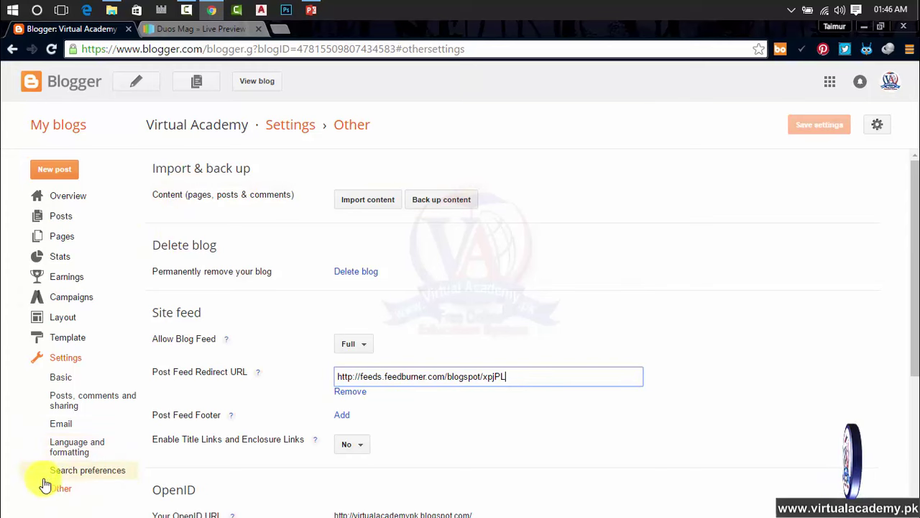
pyautogui.click(64, 474)
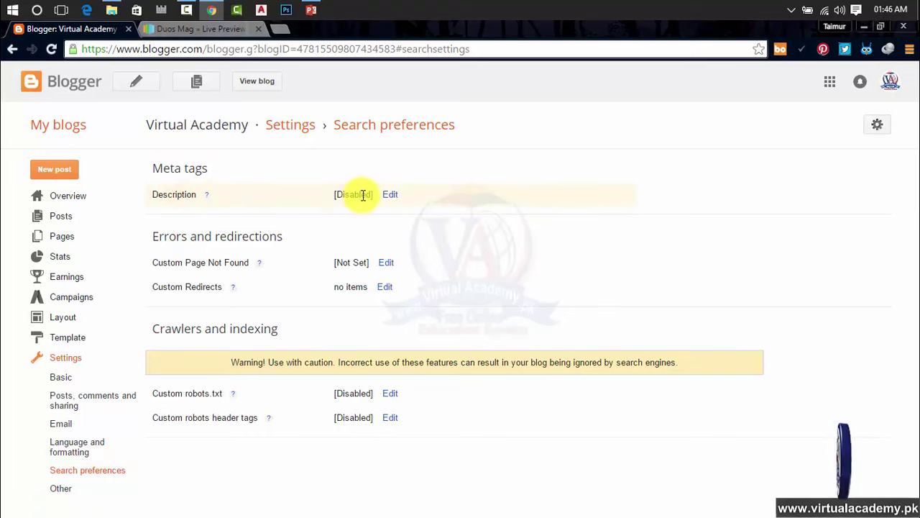
# - Open a new blank post to check which post settings it offers, and return to the blog's search preferences
pyautogui.click(60, 170)
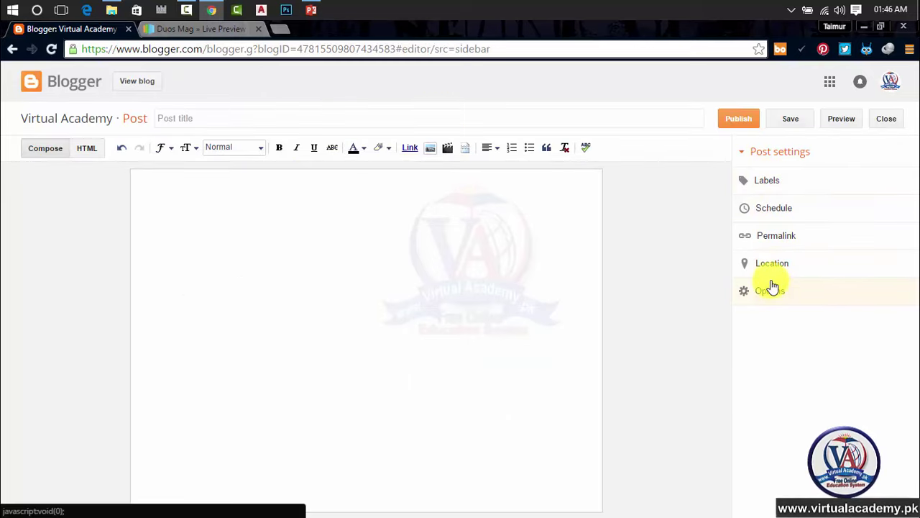
pyautogui.click(340, 120)
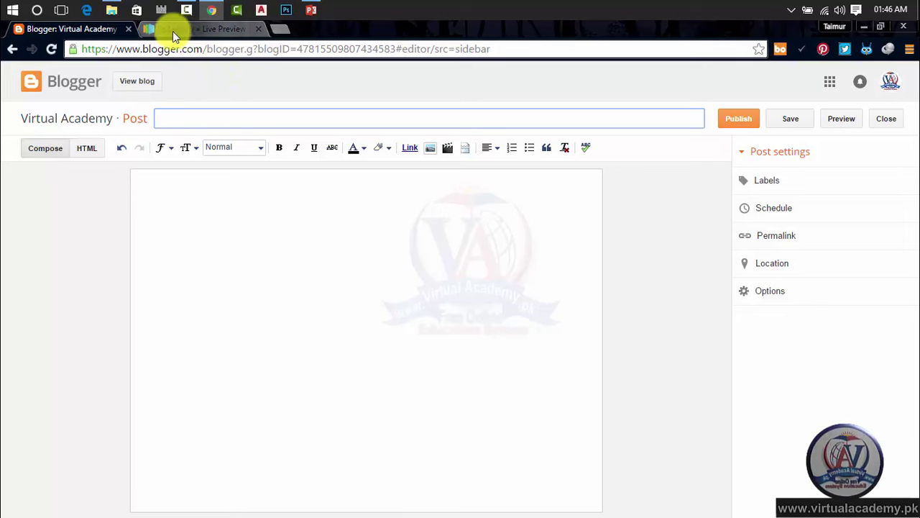
pyautogui.click(13, 49)
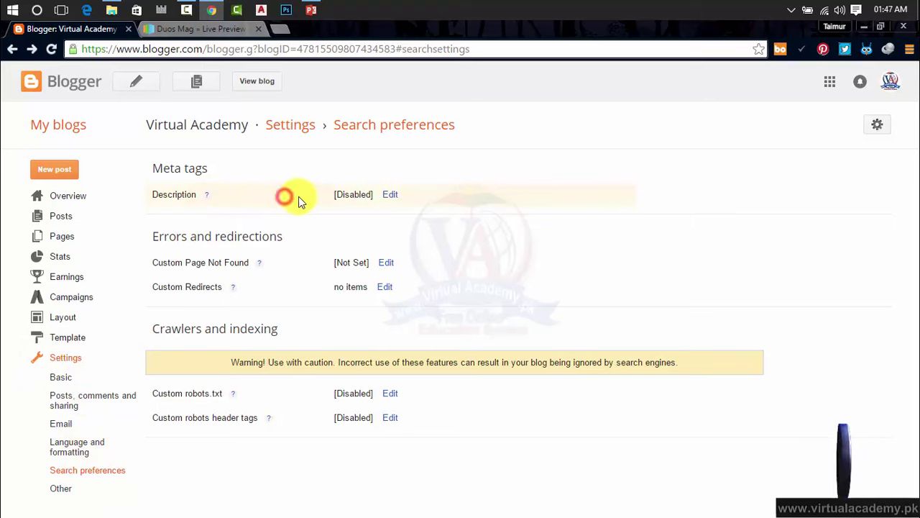
# - Enable the search description under the blog's meta tags and save the change
pyautogui.click(391, 194)
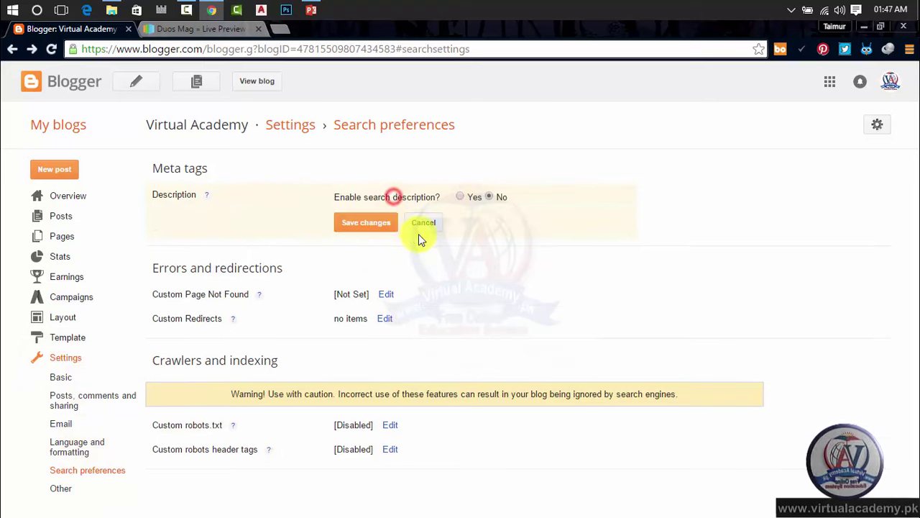
pyautogui.click(459, 198)
pyautogui.click(355, 316)
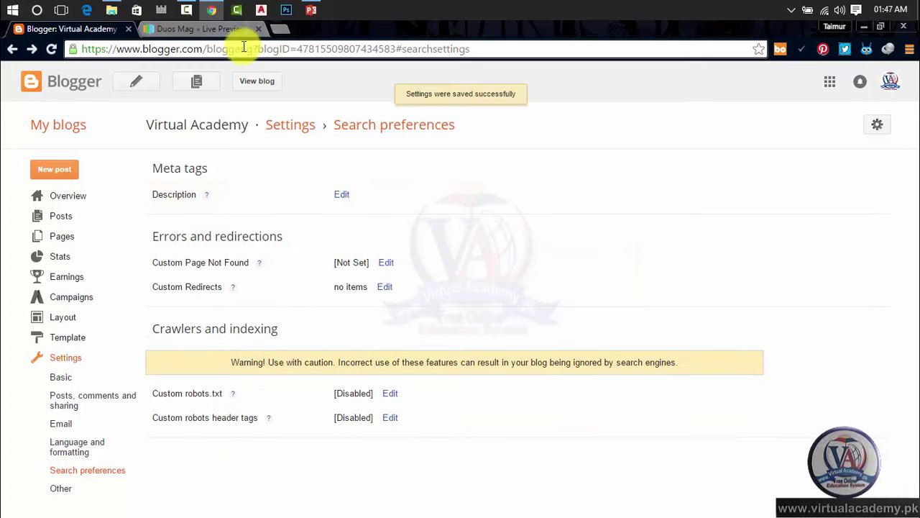
# - Start a new post and title it "Learn free online Blogger training"
pyautogui.click(54, 173)
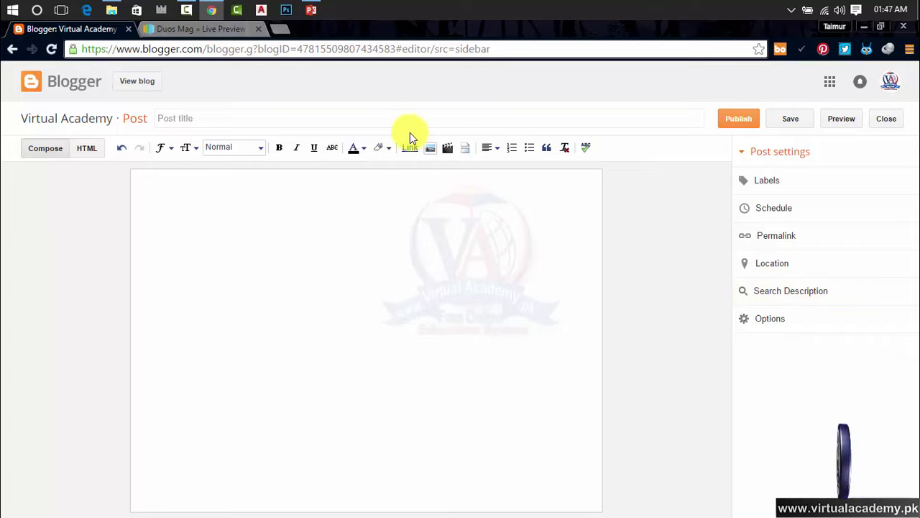
pyautogui.click(195, 119)
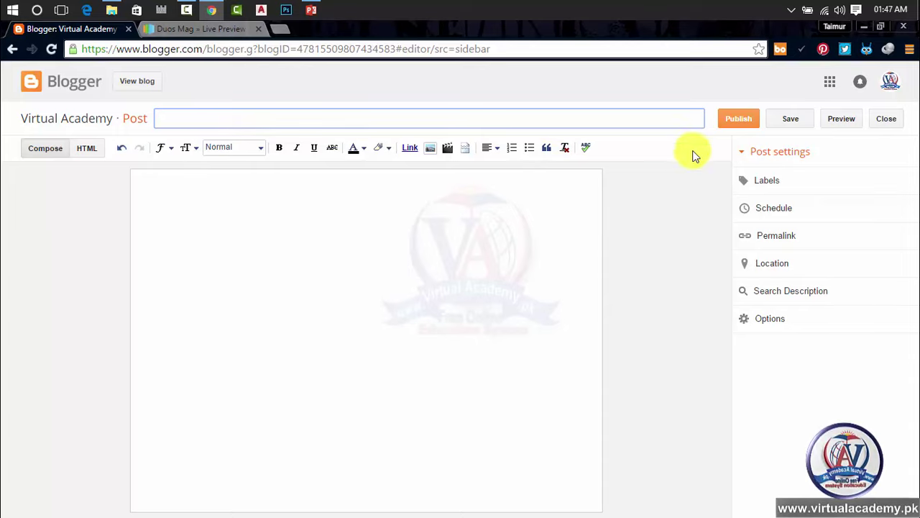
pyautogui.click(570, 120)
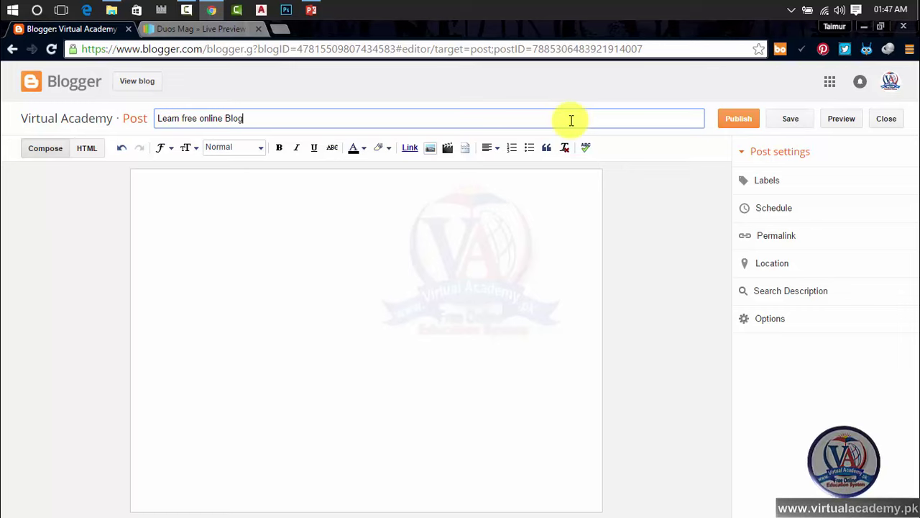
pyautogui.write('r training')
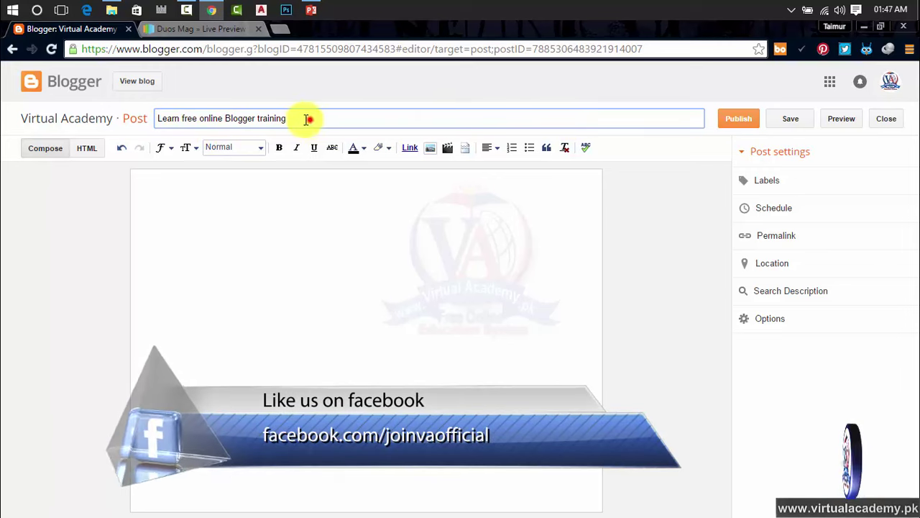
# - Search Google in a new browser tab for "learn free online blogger training" and look through the results
pyautogui.moveTo(308, 118); pyautogui.dragTo(156, 118)
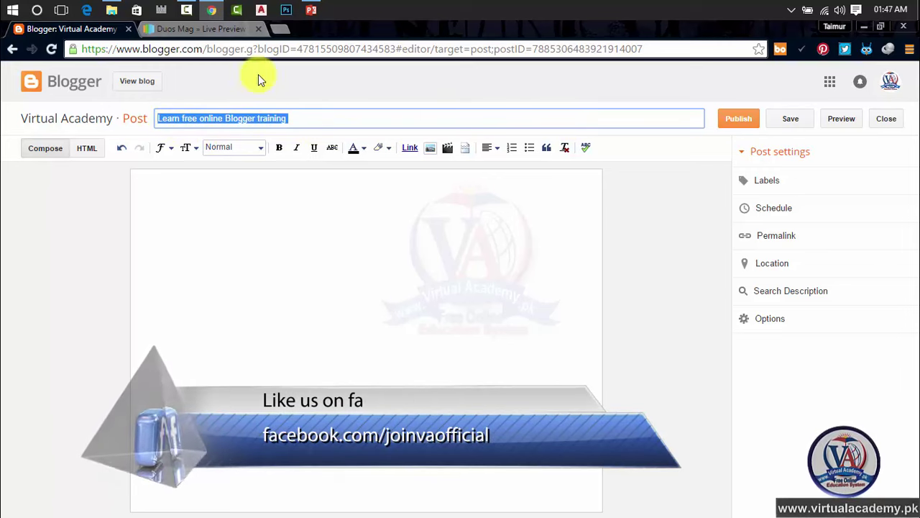
pyautogui.click(285, 30)
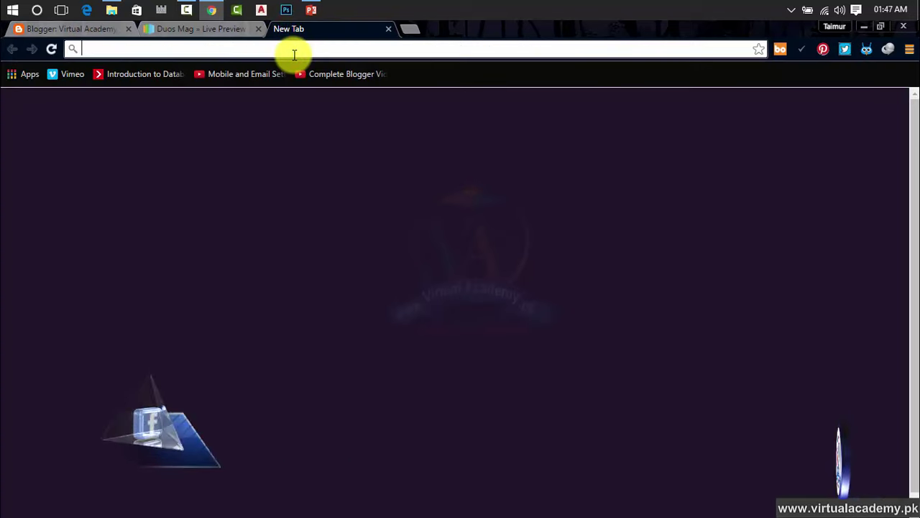
pyautogui.write('google.com')
pyautogui.press('Return')
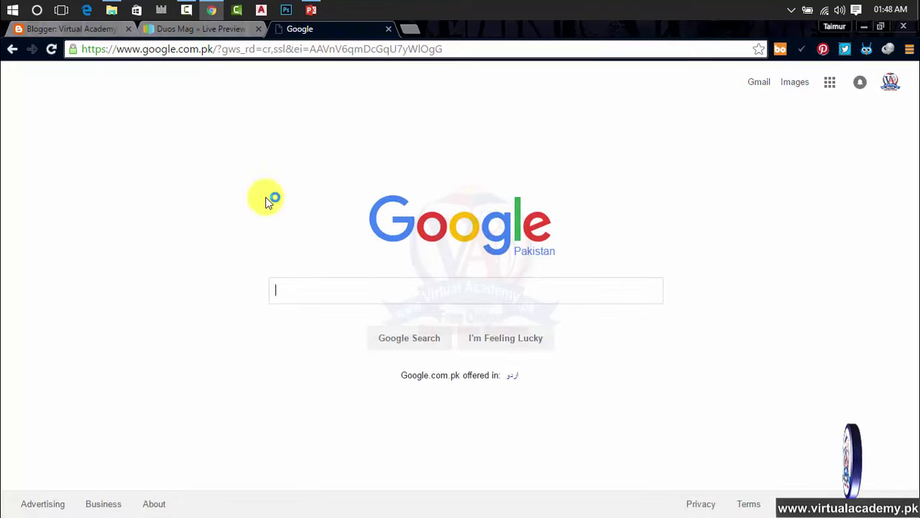
pyautogui.click(302, 284)
pyautogui.write('l')
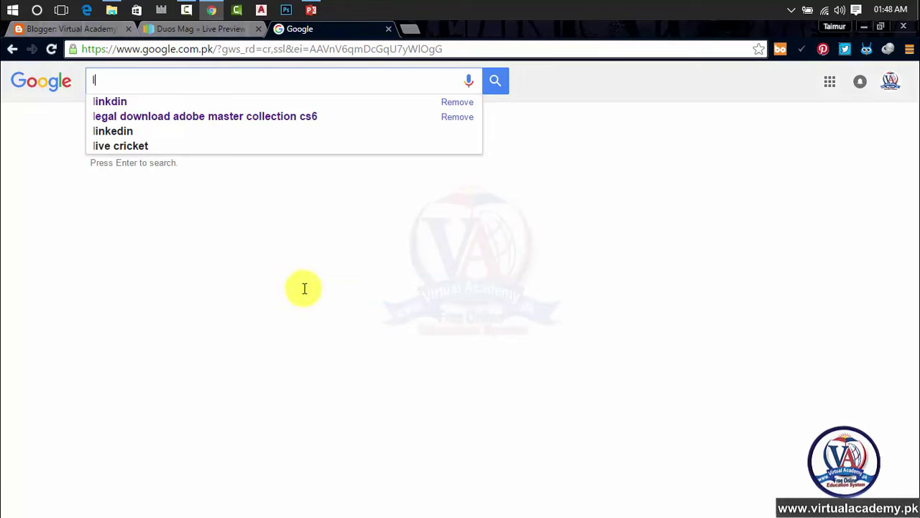
pyautogui.write('earn f')
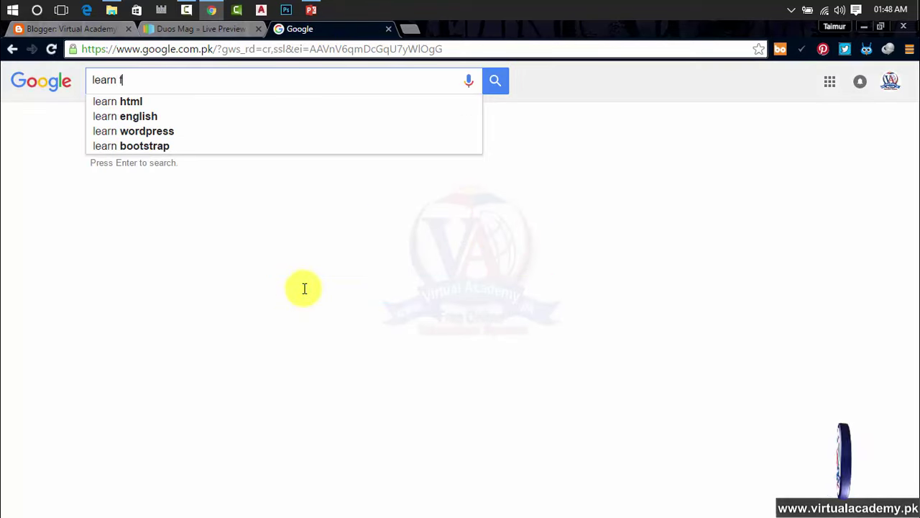
pyautogui.write('ree online ')
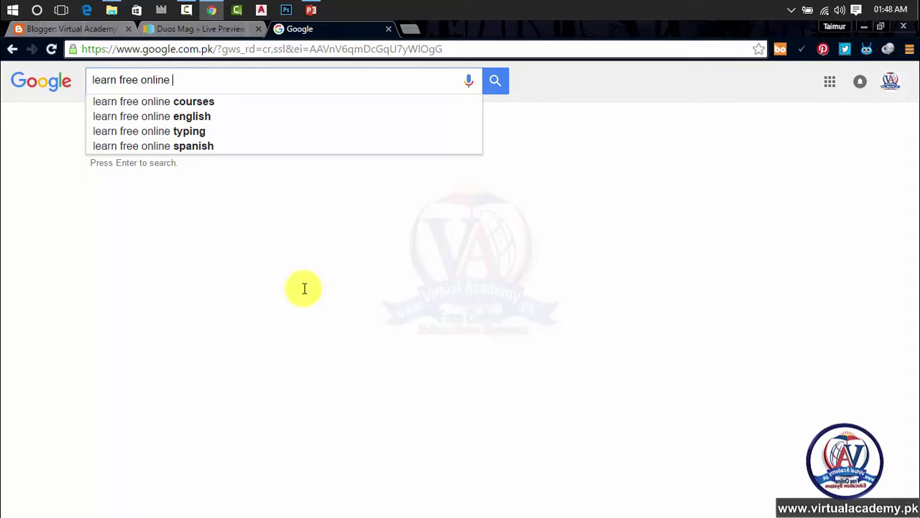
pyautogui.write('blo')
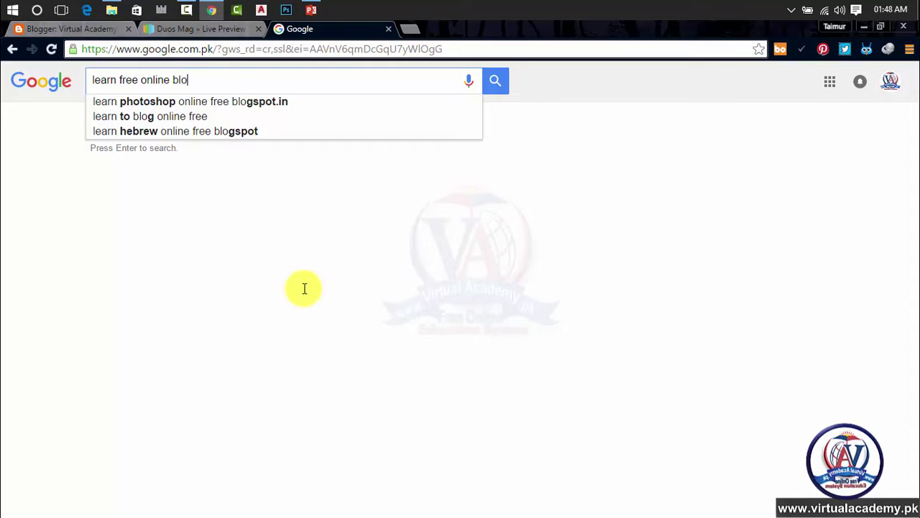
pyautogui.write('gg')
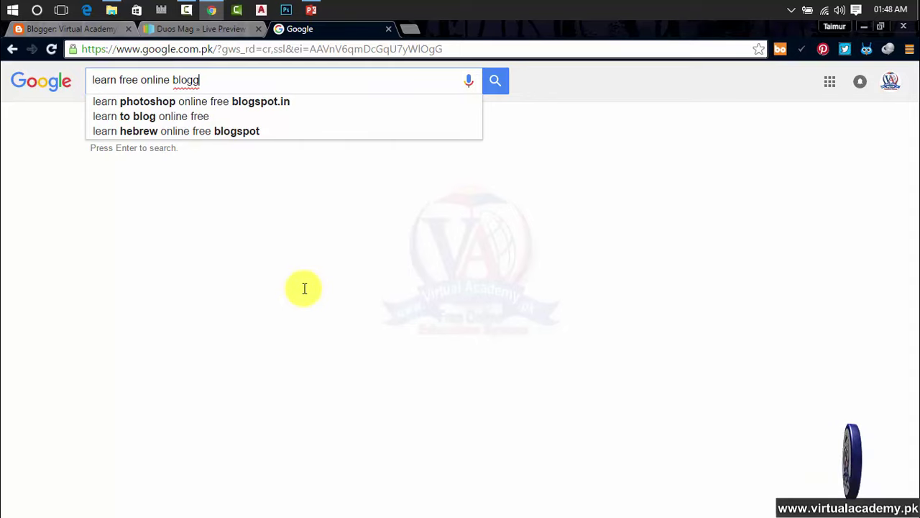
pyautogui.write('er ')
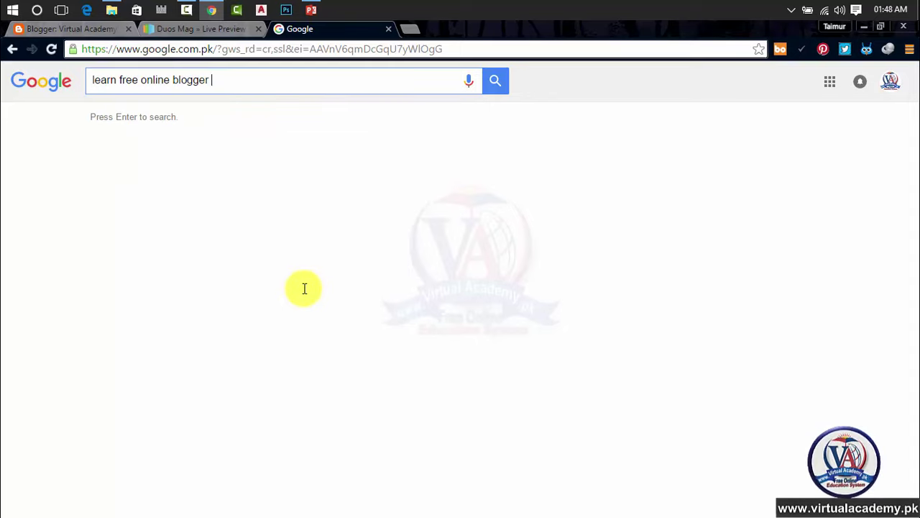
pyautogui.write('training')
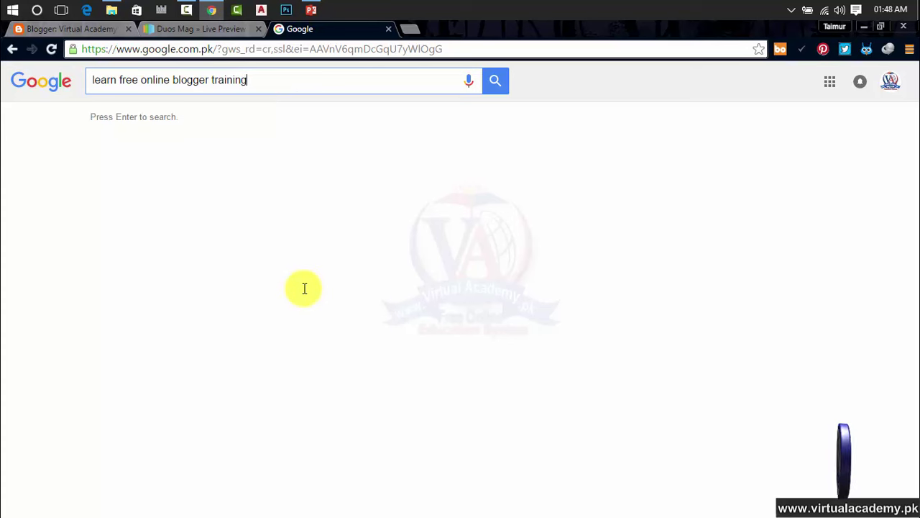
pyautogui.press('Return')
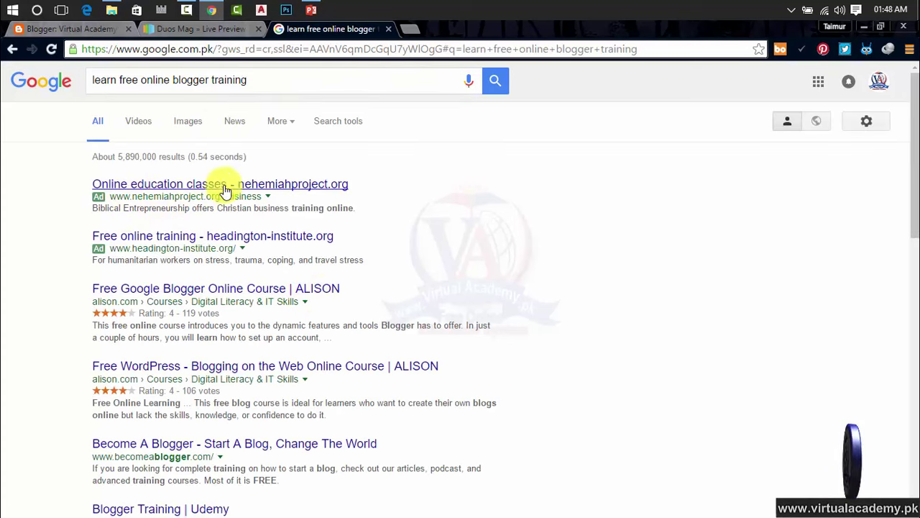
pyautogui.scroll(-1, 222, 306)
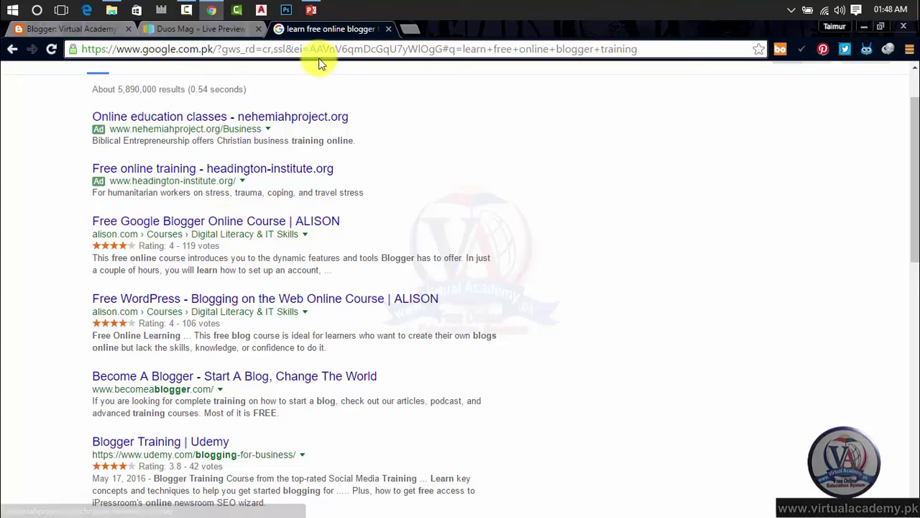
# - Return to the Blogger post and shorten its title to "Free online Blogger training"
pyautogui.click(209, 28)
pyautogui.click(108, 29)
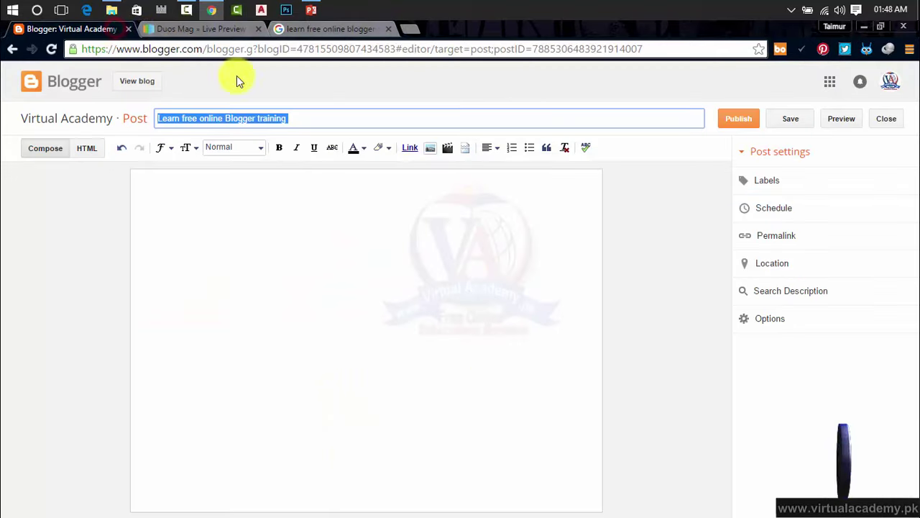
pyautogui.moveTo(304, 121); pyautogui.dragTo(149, 132)
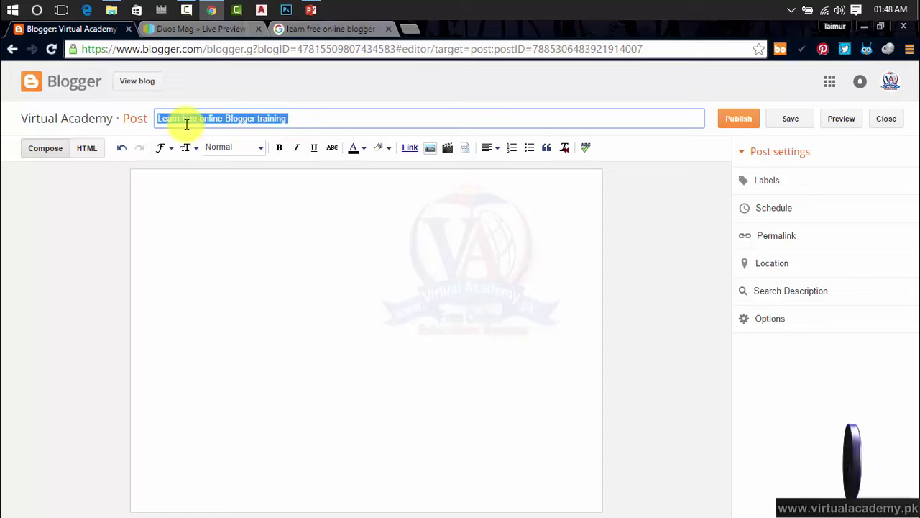
pyautogui.click(180, 120)
pyautogui.moveTo(182, 120); pyautogui.dragTo(142, 123)
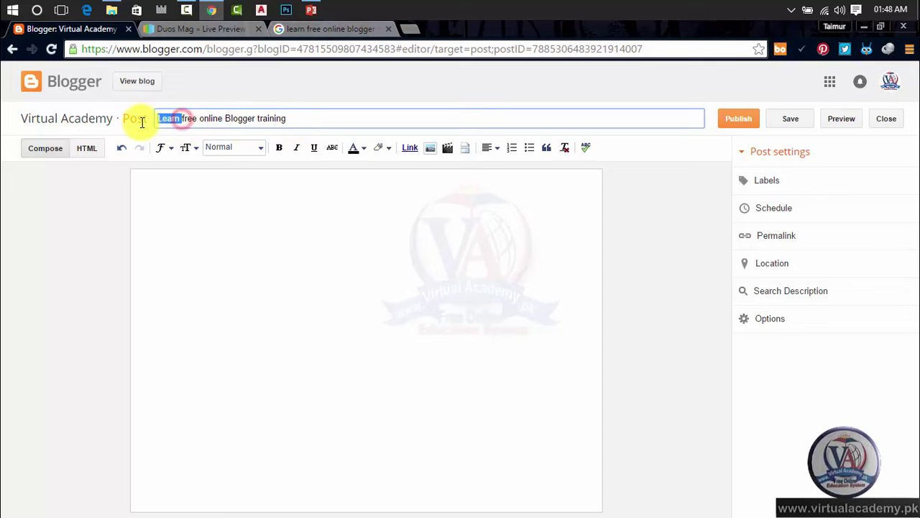
pyautogui.press('BackSpace')
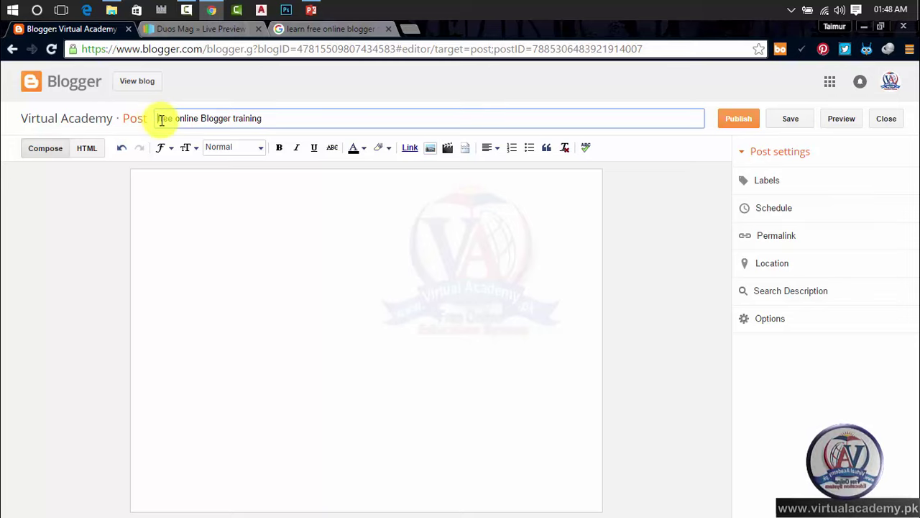
pyautogui.write('F')
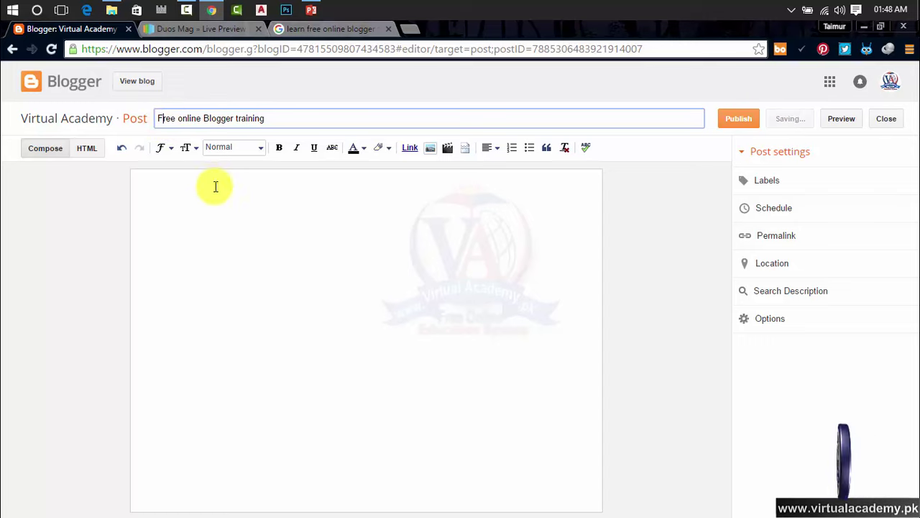
pyautogui.click(234, 211)
pyautogui.click(270, 122)
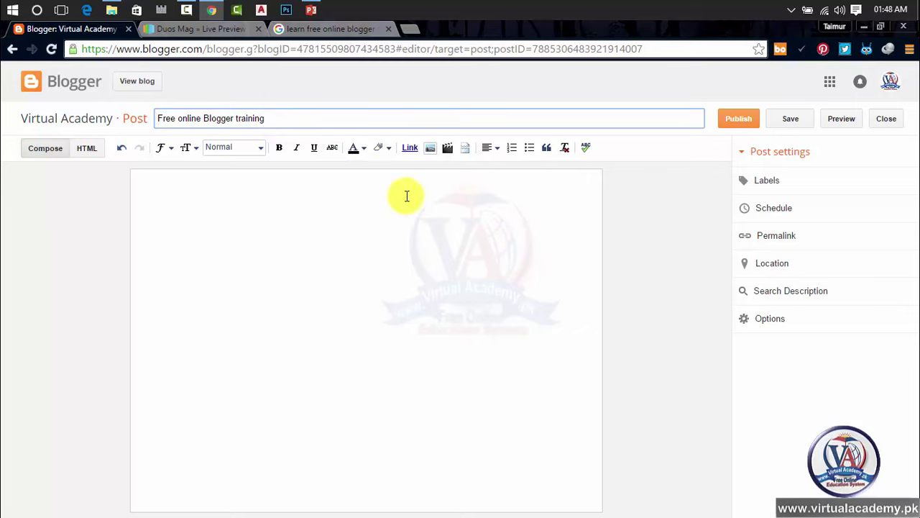
# - Place the cursor in the empty post body and open the About page of virtualacademy.pk in a new browser tab
pyautogui.click(304, 199)
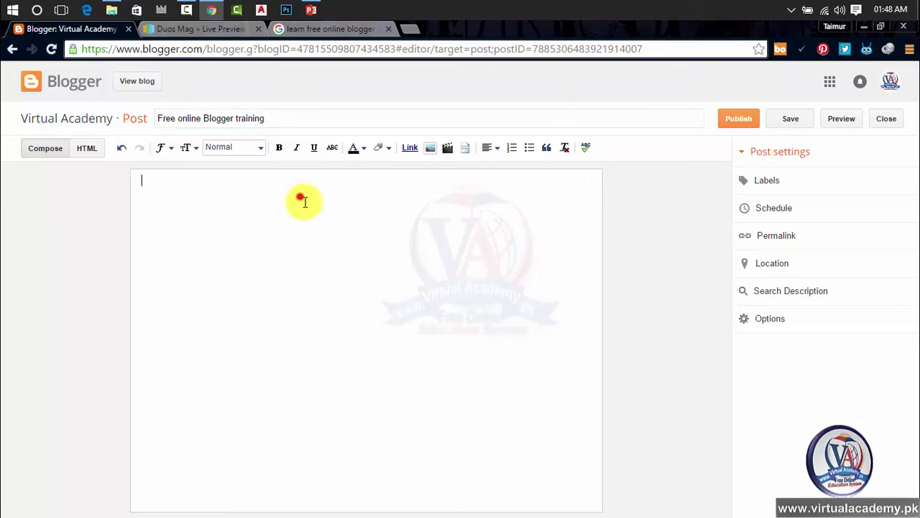
pyautogui.click(417, 28)
pyautogui.write('virtualacademy.pk')
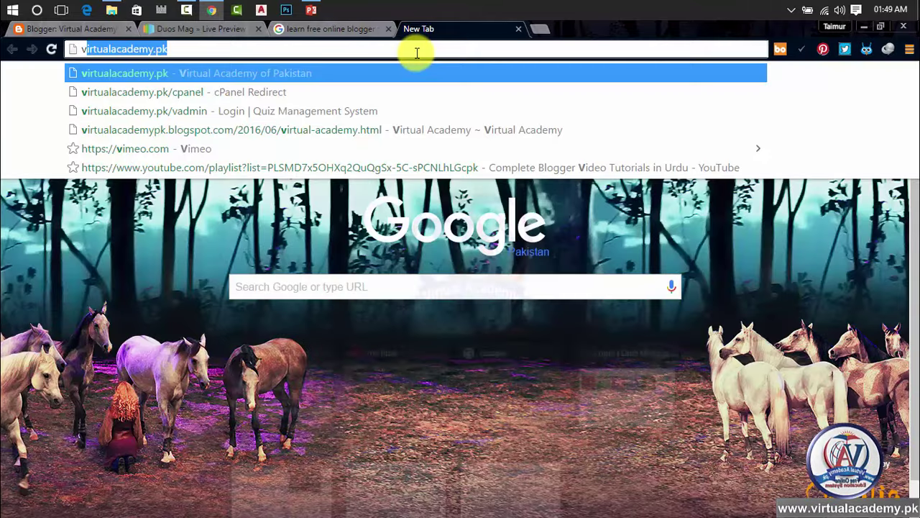
pyautogui.press('Return')
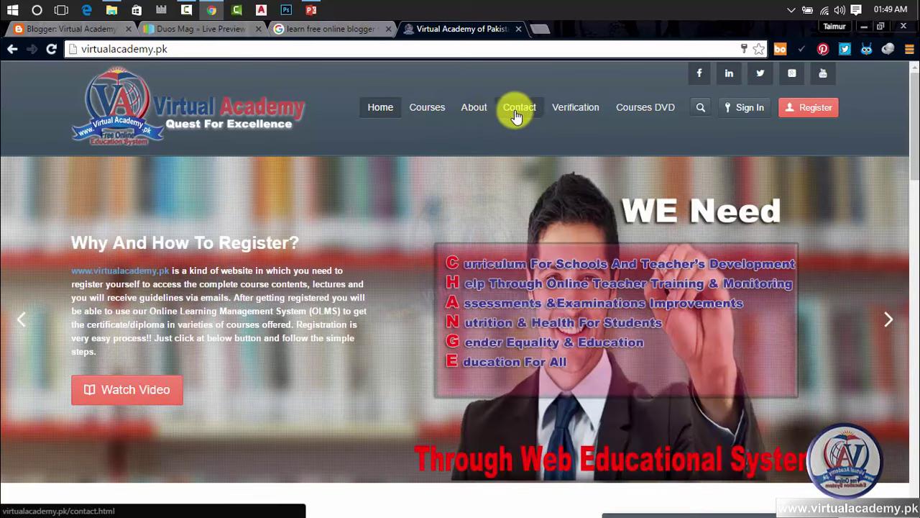
pyautogui.click(471, 110)
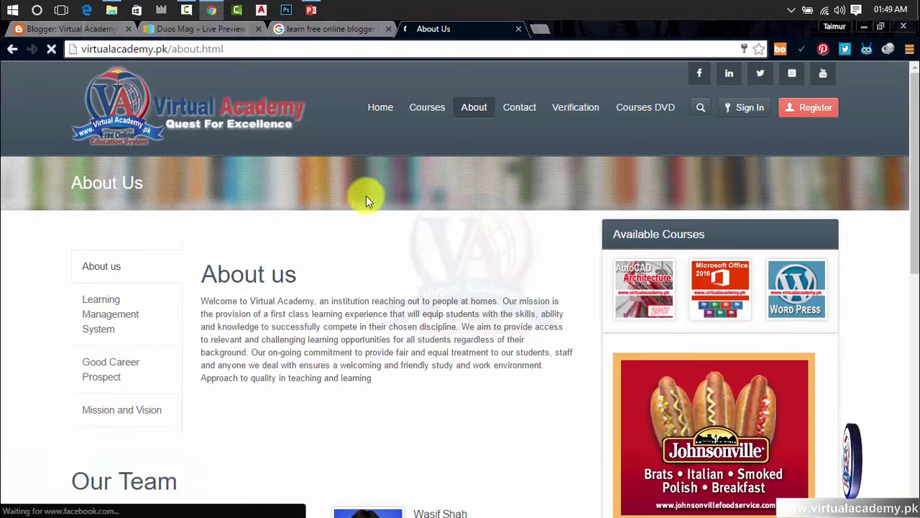
# - Copy the welcome paragraph from the virtualacademy.pk About us page and paste it into the body of the Blogger post
pyautogui.moveTo(388, 378); pyautogui.dragTo(200, 300)
pyautogui.hotkey('ctrl', 'c')
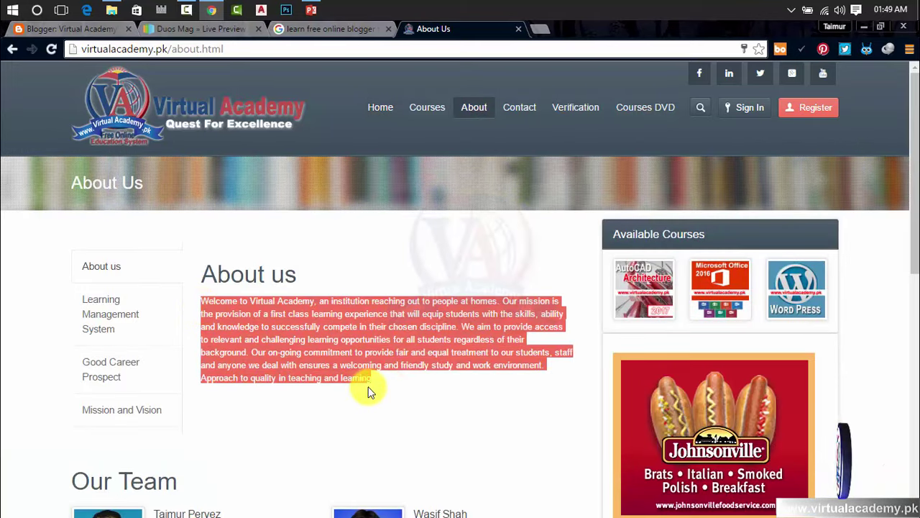
pyautogui.click(324, 30)
pyautogui.click(200, 31)
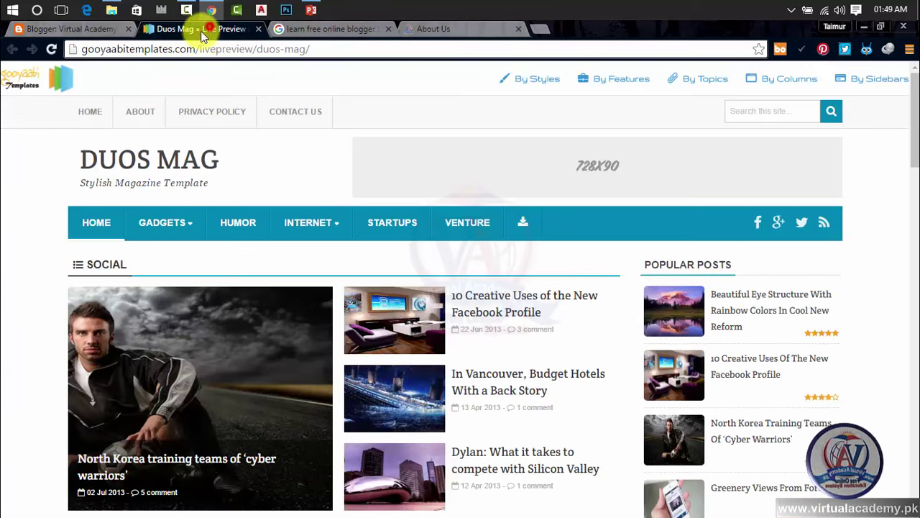
pyautogui.click(107, 29)
pyautogui.hotkey('ctrl', 'v')
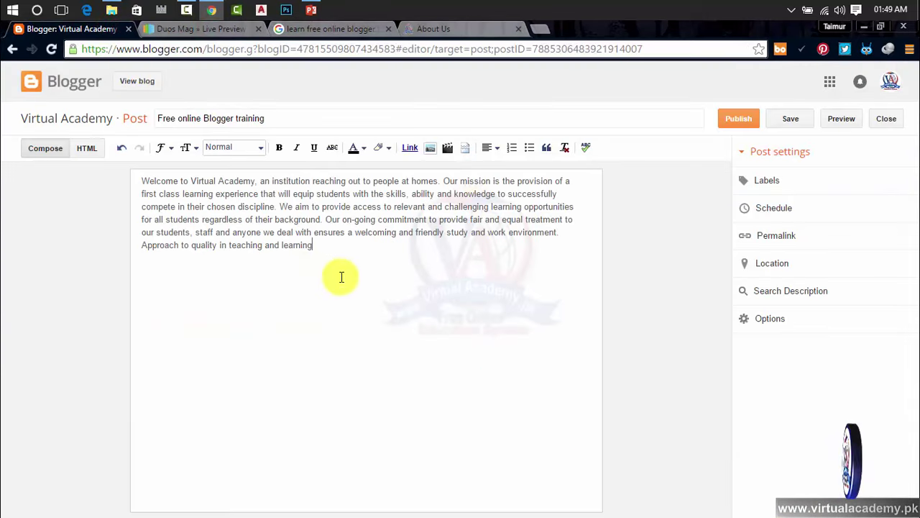
pyautogui.moveTo(340, 254); pyautogui.dragTo(159, 224)
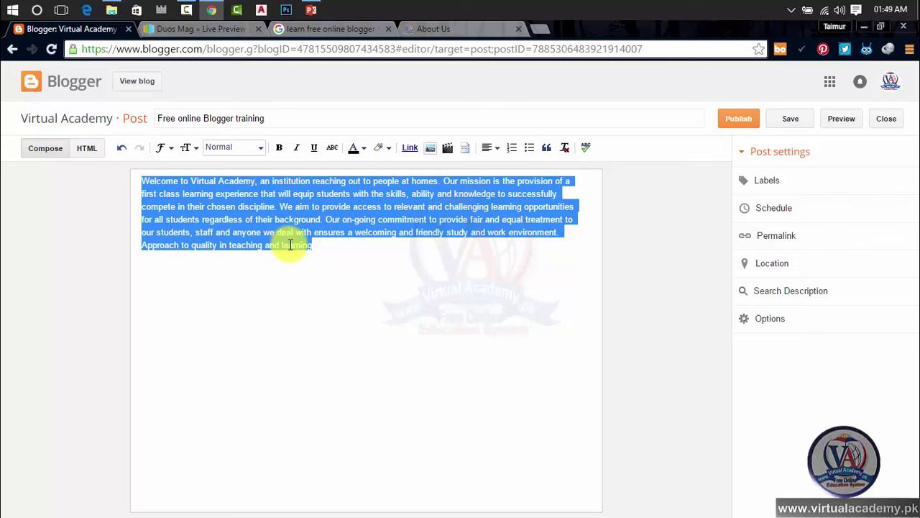
pyautogui.click(327, 251)
pyautogui.moveTo(326, 250); pyautogui.dragTo(123, 185)
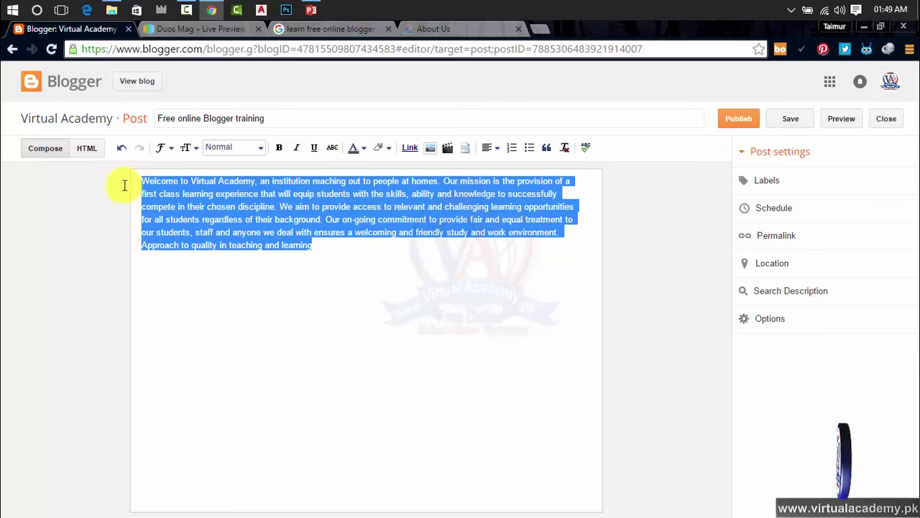
pyautogui.click(326, 249)
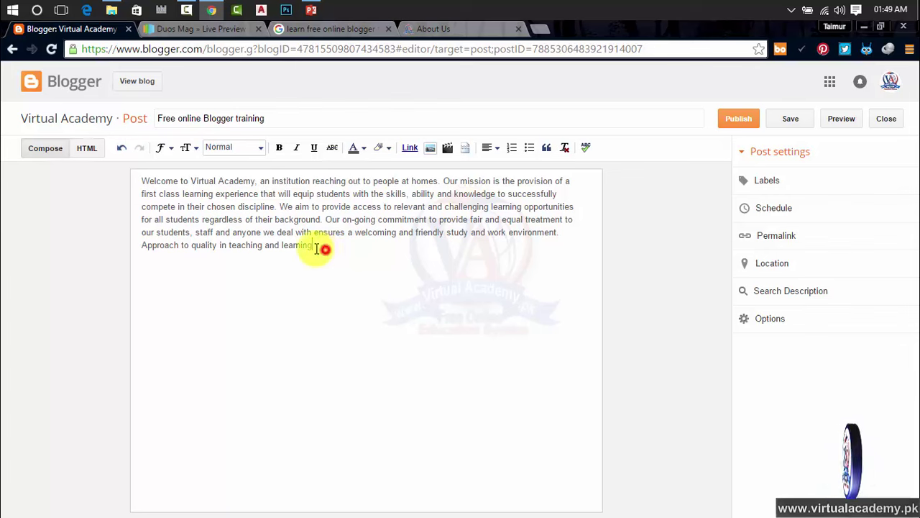
pyautogui.moveTo(316, 248); pyautogui.dragTo(147, 180)
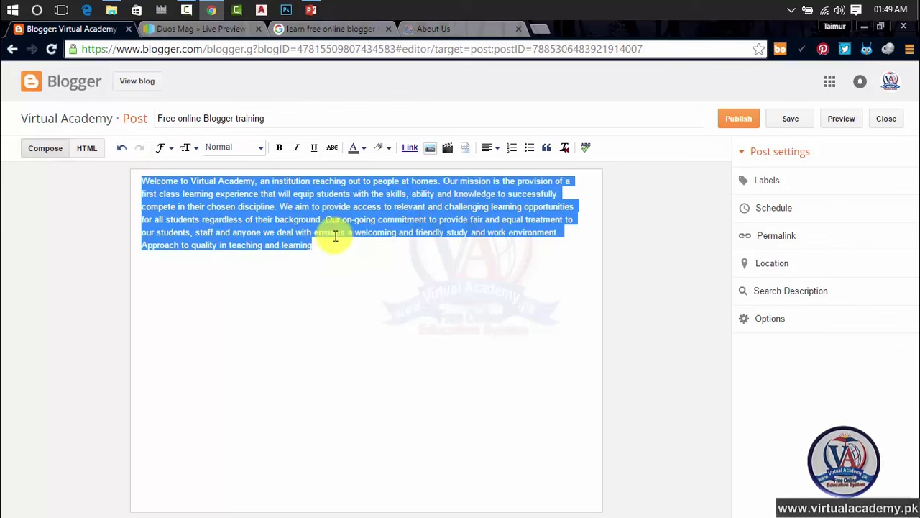
pyautogui.click(381, 253)
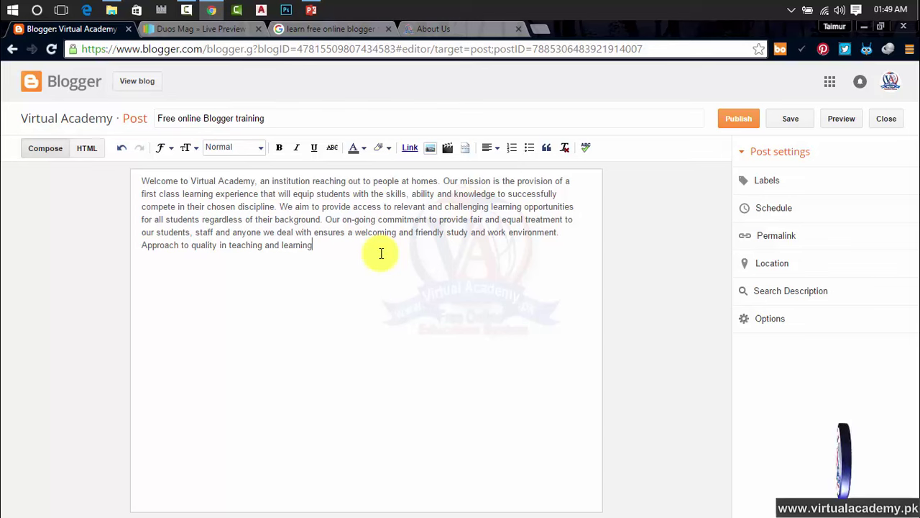
pyautogui.moveTo(381, 253); pyautogui.dragTo(148, 189)
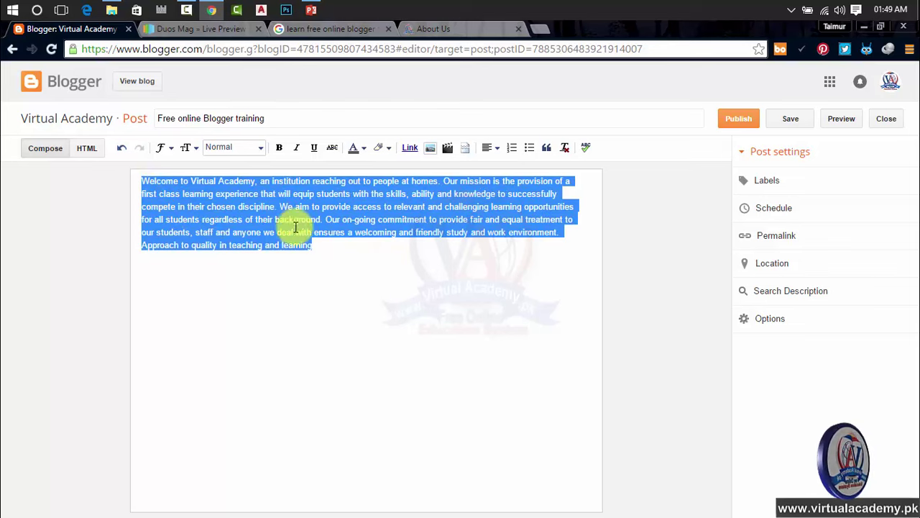
pyautogui.click(363, 258)
pyautogui.moveTo(353, 249); pyautogui.dragTo(142, 182)
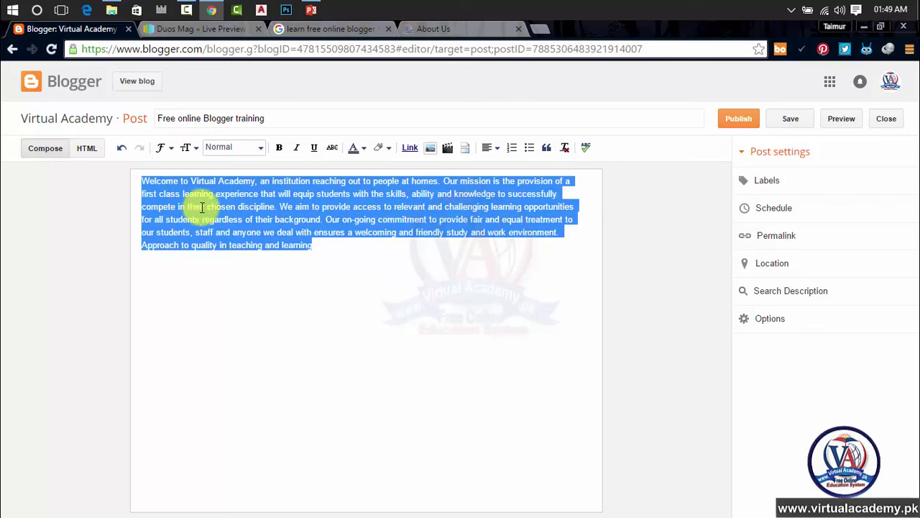
pyautogui.click(322, 246)
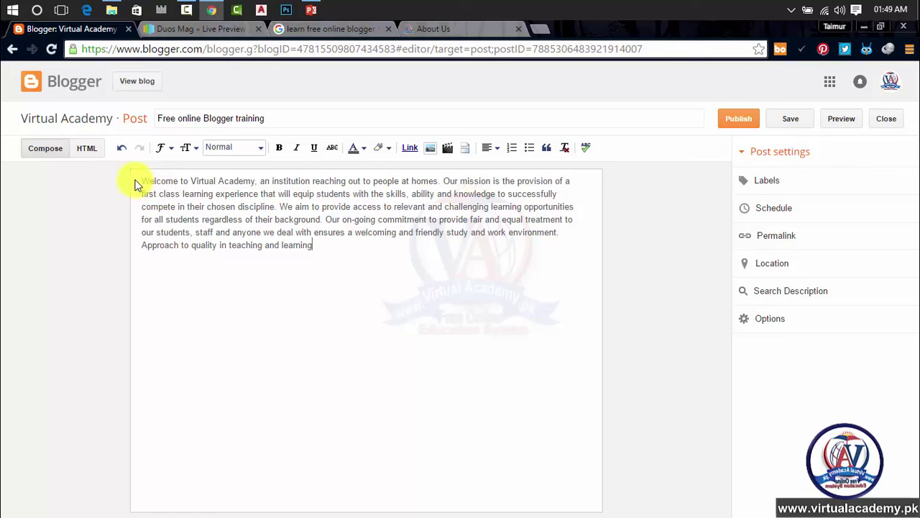
pyautogui.moveTo(313, 246); pyautogui.dragTo(143, 183)
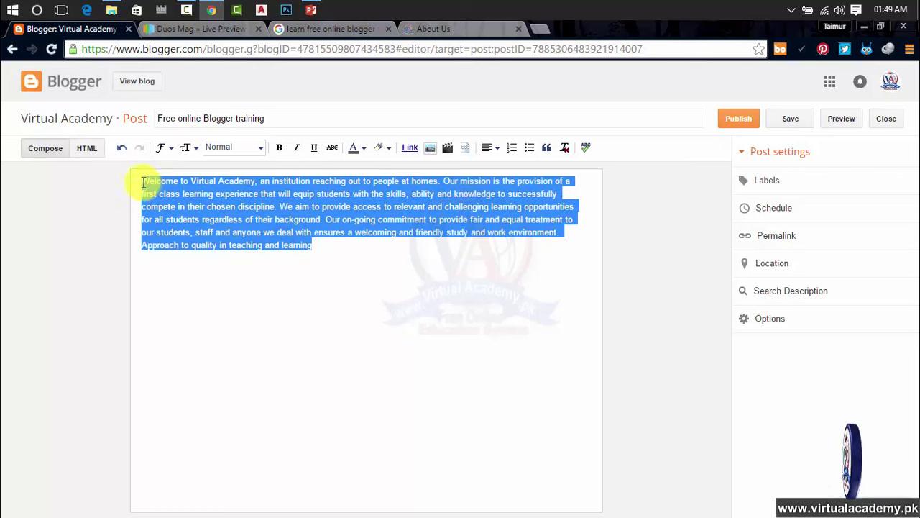
pyautogui.click(318, 248)
pyautogui.moveTo(319, 249); pyautogui.dragTo(141, 180)
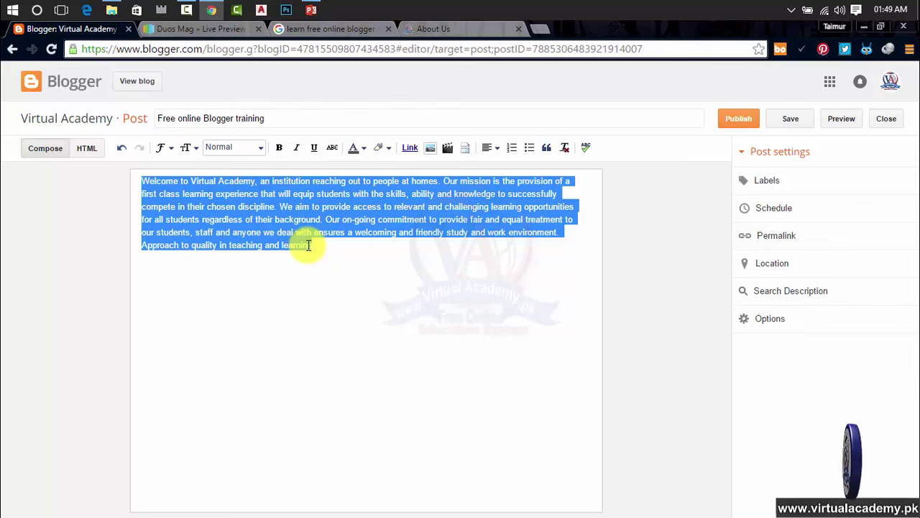
# - Add a full stop after "learning" at the end of the pasted paragraph
pyautogui.click(318, 252)
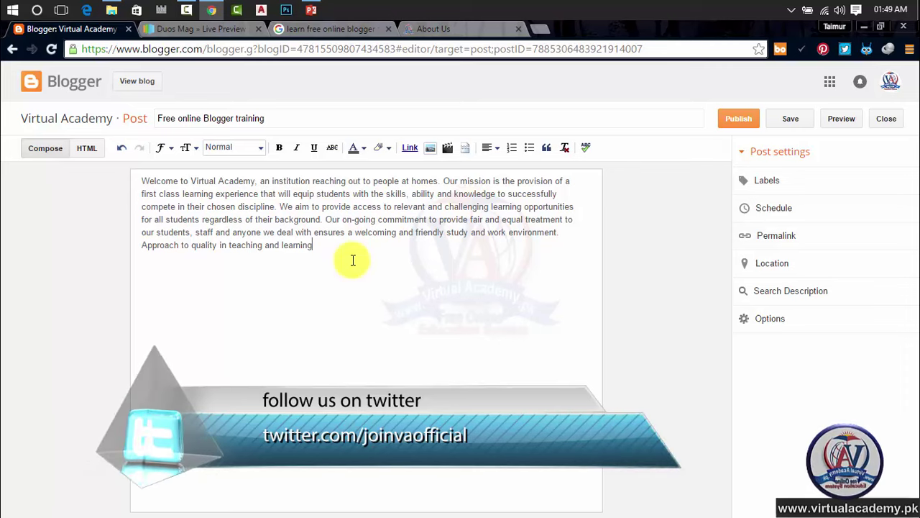
pyautogui.write('.')
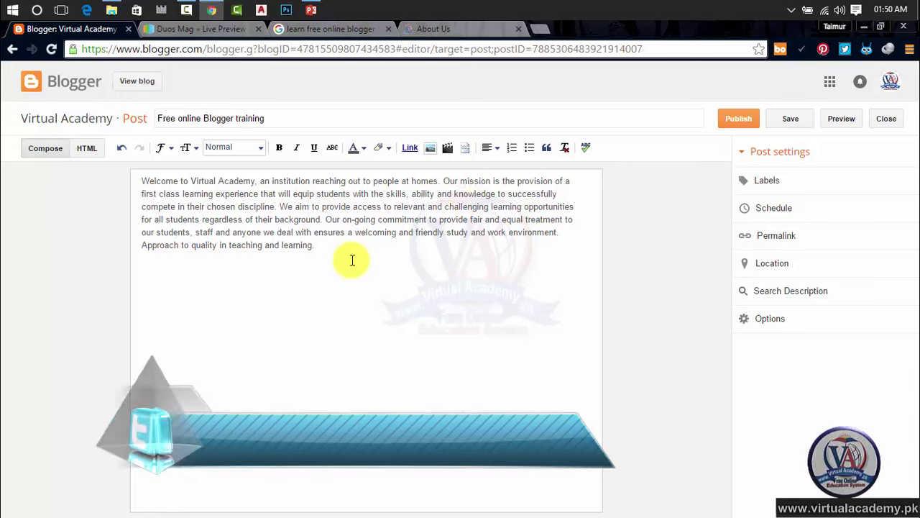
pyautogui.moveTo(350, 258); pyautogui.dragTo(136, 188)
pyautogui.click(327, 252)
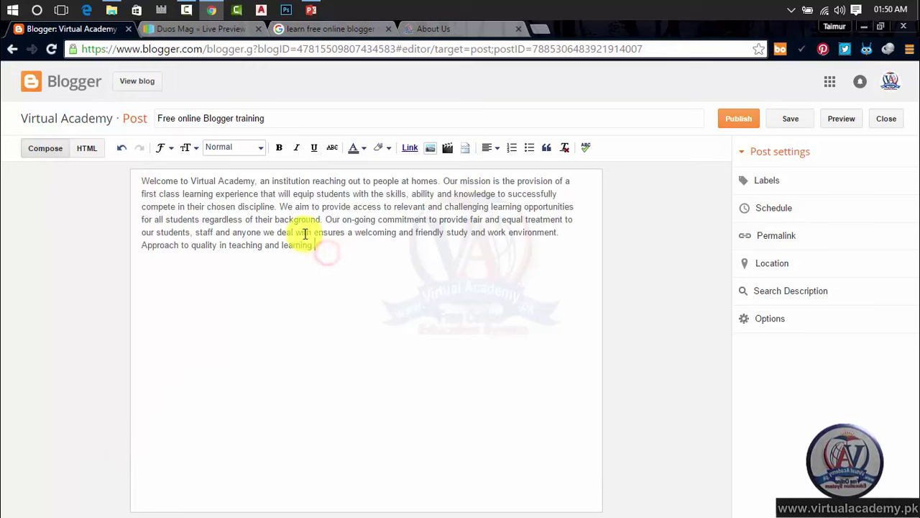
pyautogui.click(726, 128)
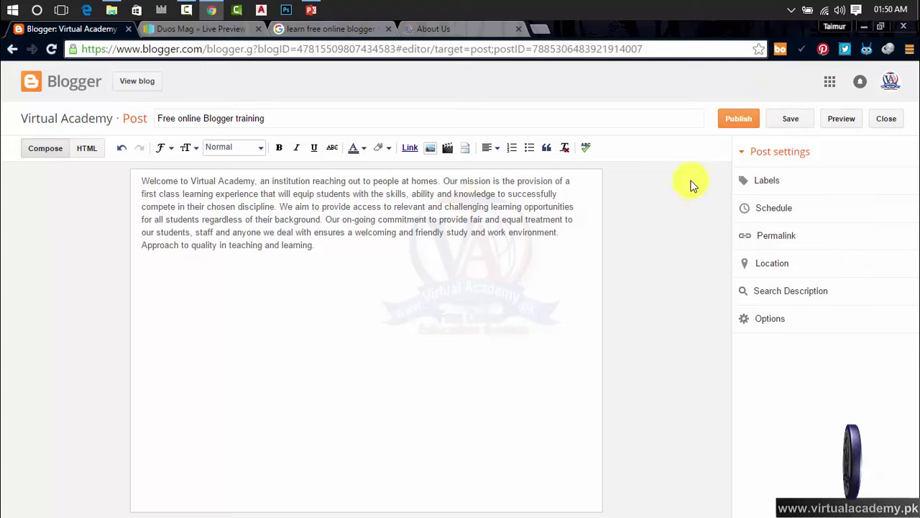
# - Leave the post editor and open the list of draft posts for the Virtual Academy blog
pyautogui.click(33, 88)
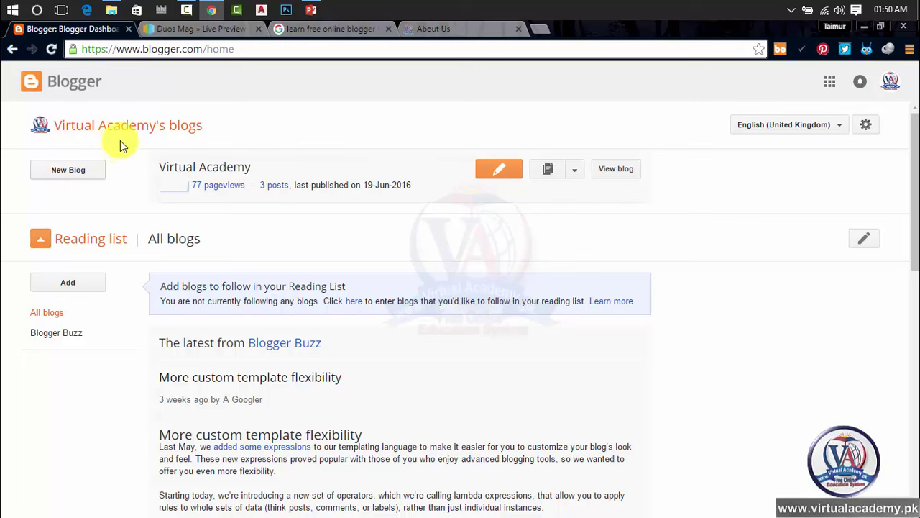
pyautogui.click(182, 162)
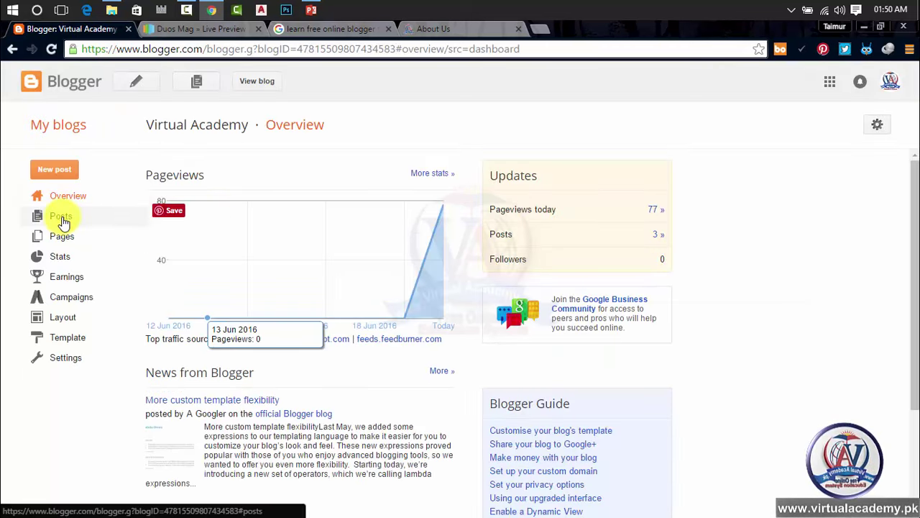
pyautogui.click(59, 223)
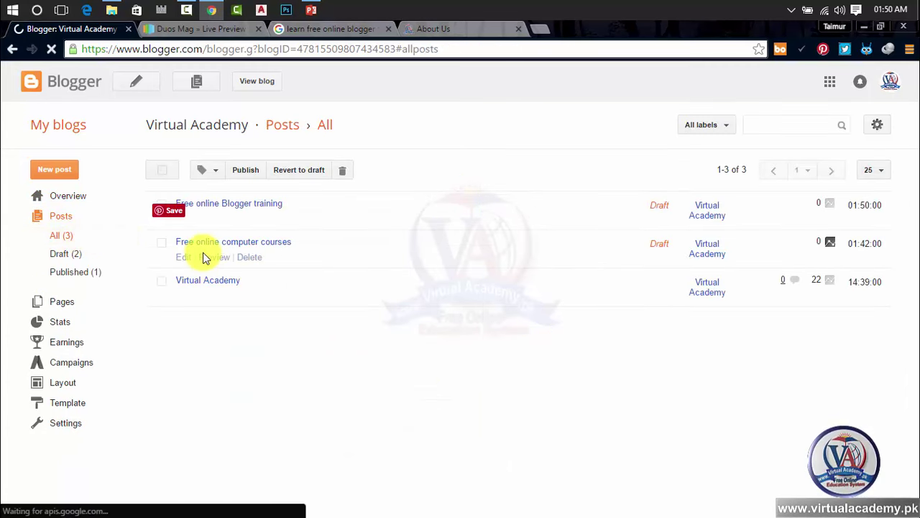
pyautogui.click(69, 251)
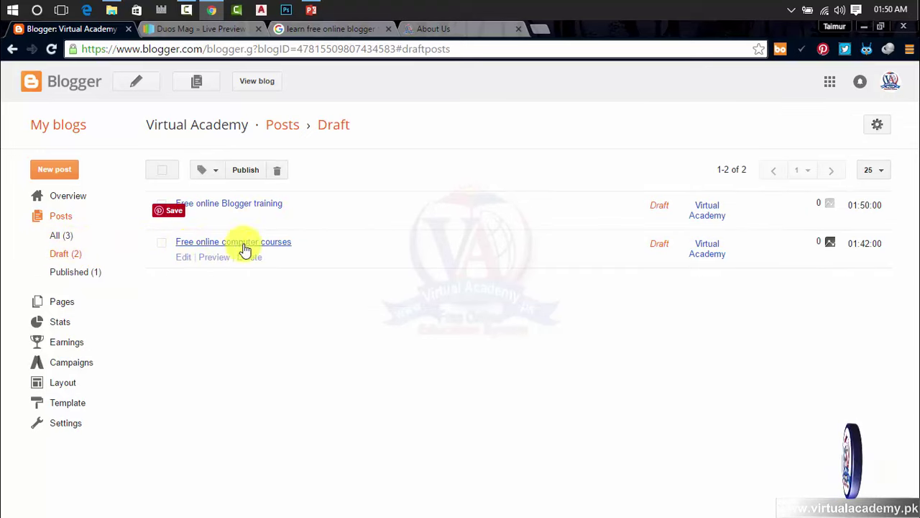
# - Delete the draft post "Free online computer courses" from the blog
pyautogui.click(169, 246)
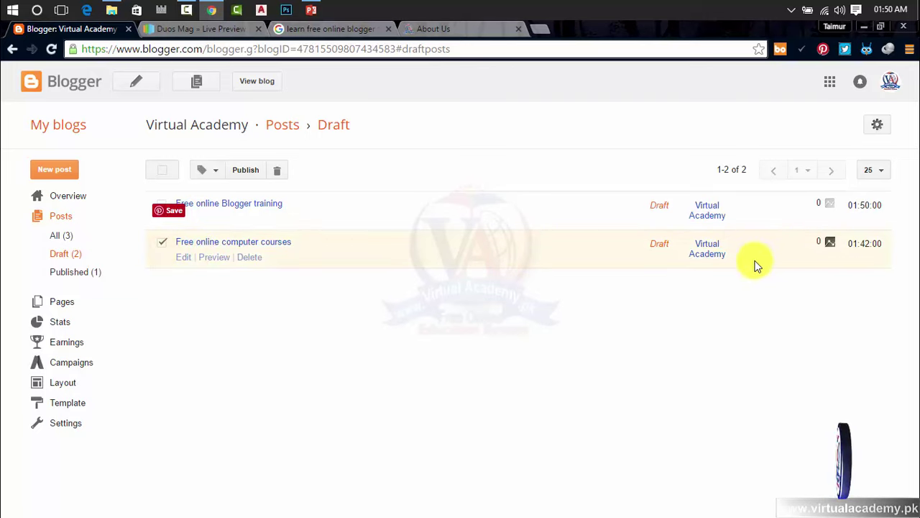
pyautogui.click(277, 171)
pyautogui.click(515, 127)
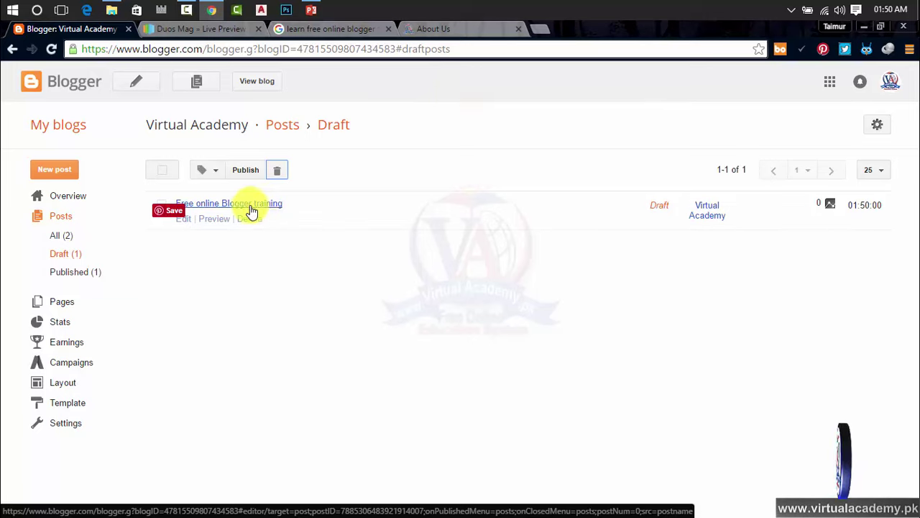
# - Check the published posts, then reopen the draft "Free online Blogger training" with its Labels setting expanded
pyautogui.click(81, 272)
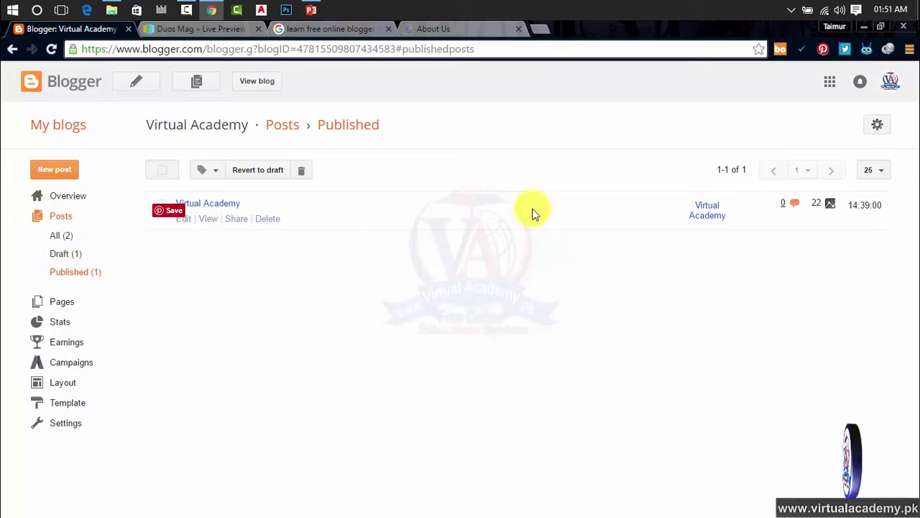
pyautogui.click(65, 254)
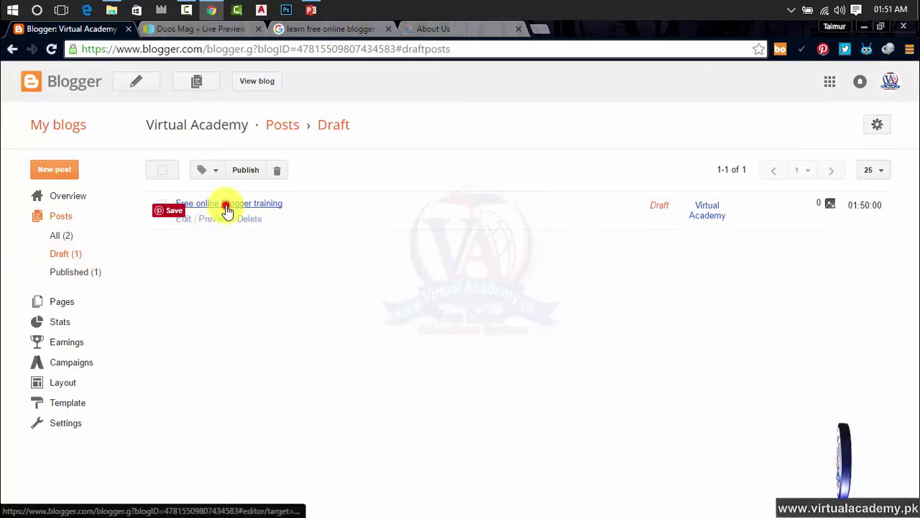
pyautogui.click(225, 205)
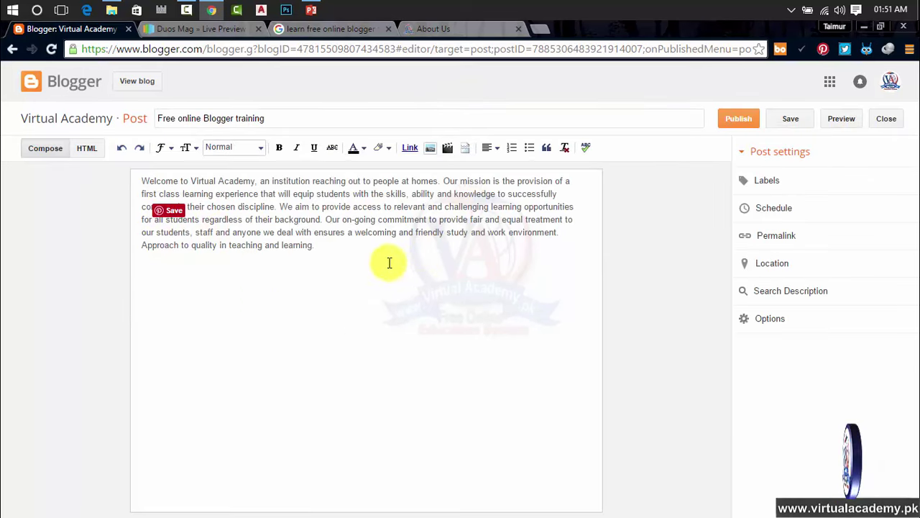
pyautogui.click(368, 248)
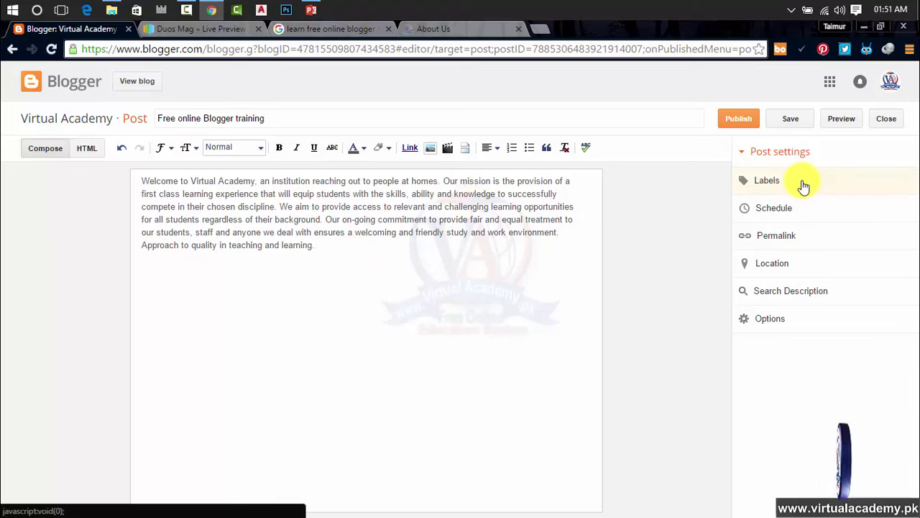
pyautogui.click(802, 184)
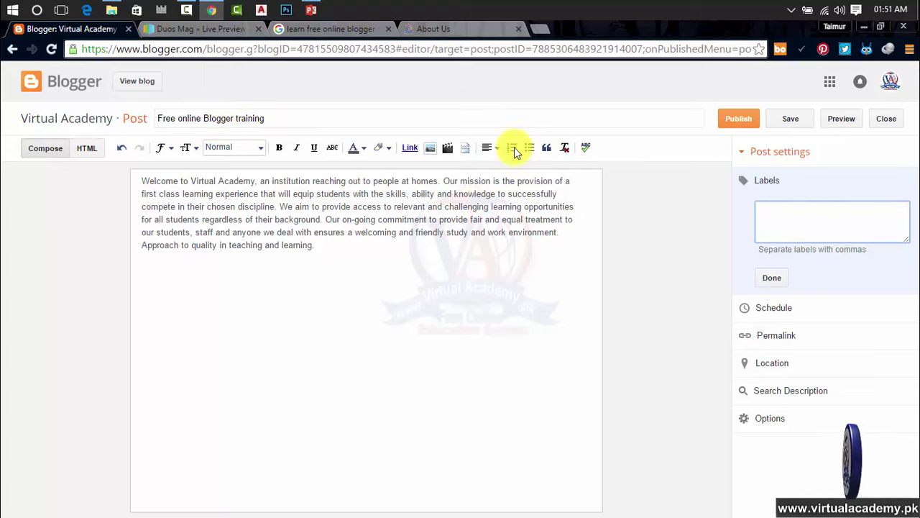
# - Examine the category menus and submenus in the Duos Mag template preview as a reference for post labels
pyautogui.click(188, 28)
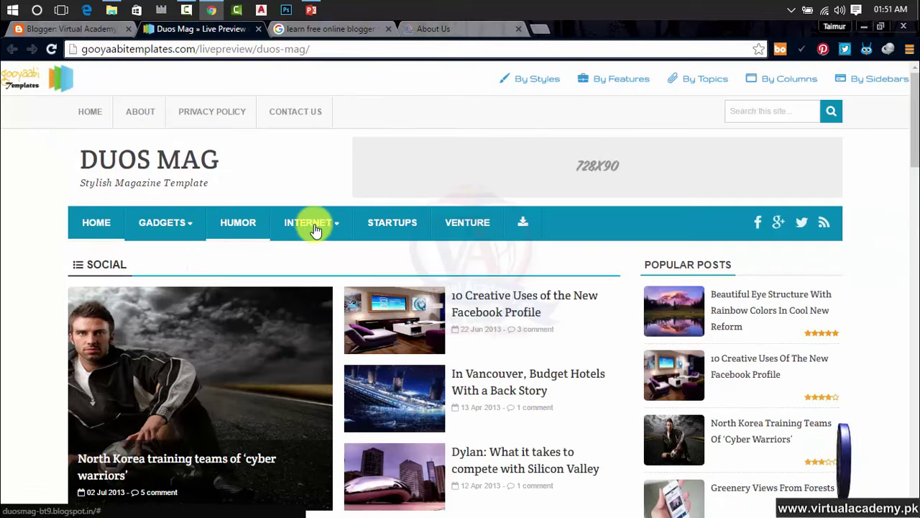
pyautogui.moveTo(307, 226)
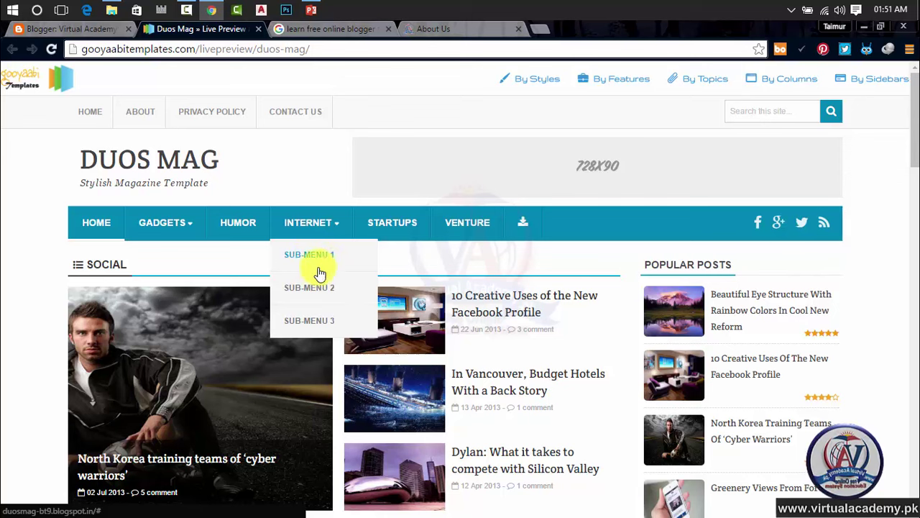
pyautogui.moveTo(323, 317)
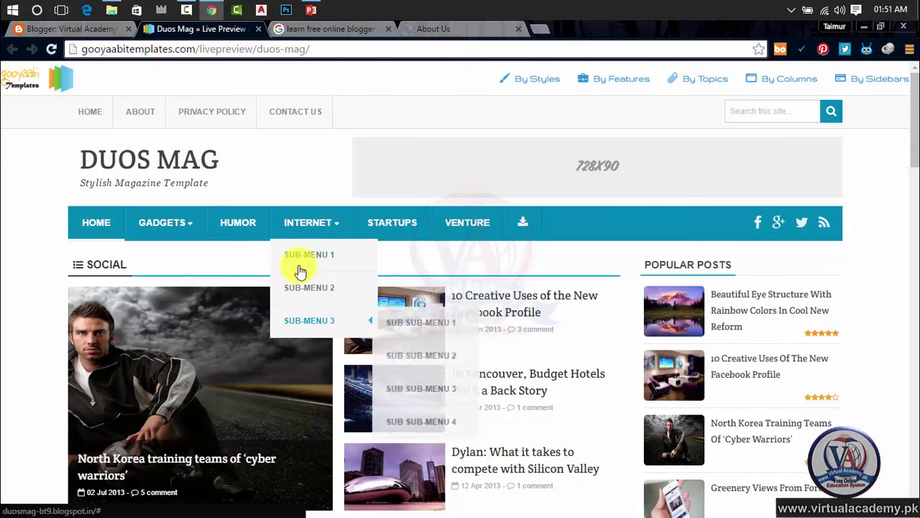
pyautogui.moveTo(180, 226)
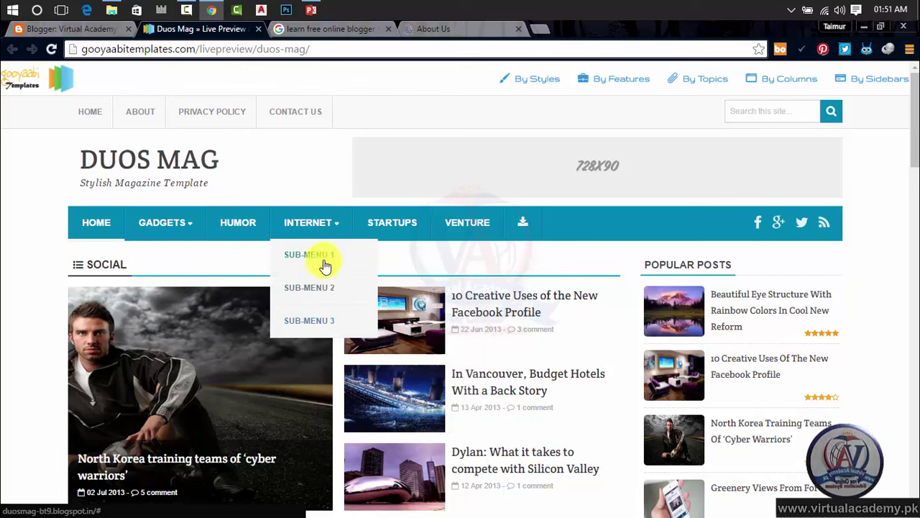
pyautogui.click(460, 35)
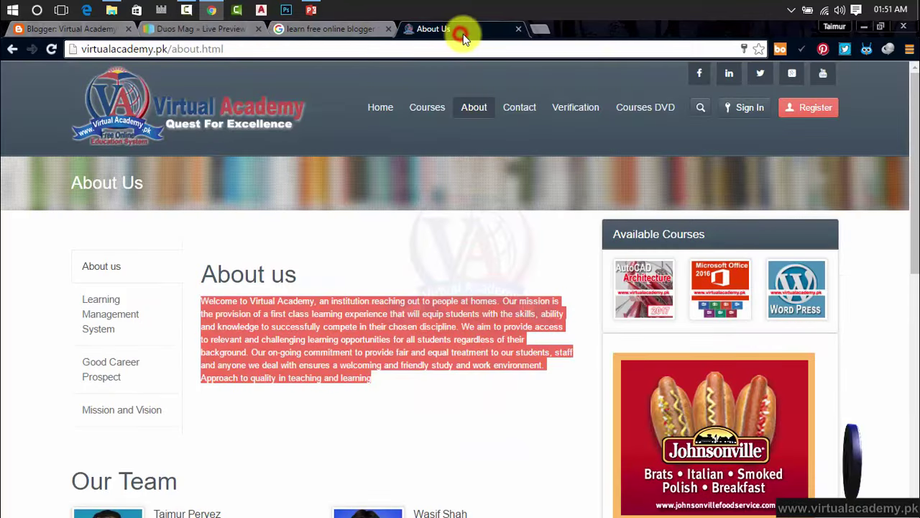
# - Return to the Blogger post and enter "Blogger training" as its label
pyautogui.click(188, 29)
pyautogui.click(72, 30)
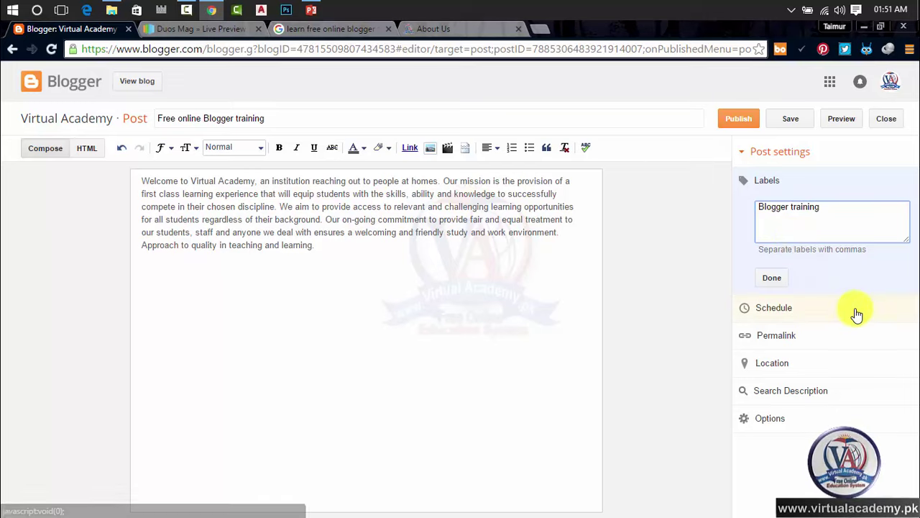
pyautogui.click(680, 273)
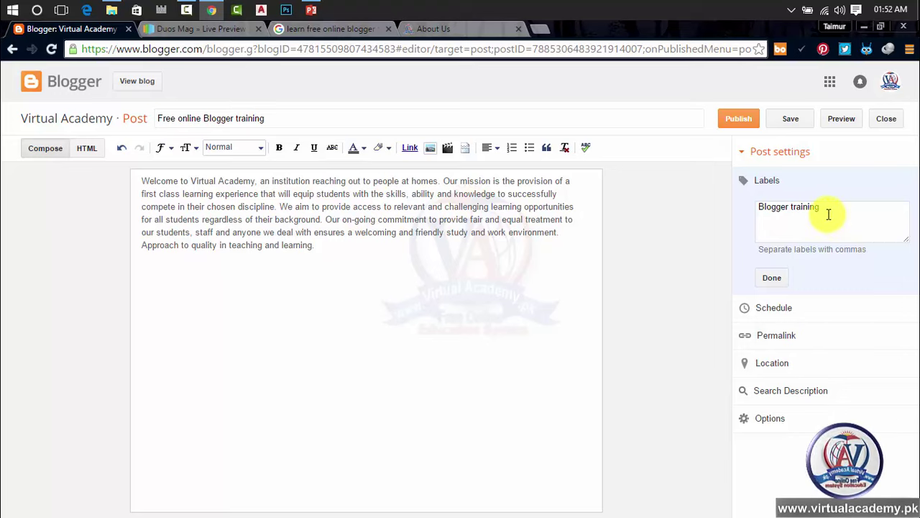
# - Confirm the label "Blogger training" for the post
pyautogui.click(772, 279)
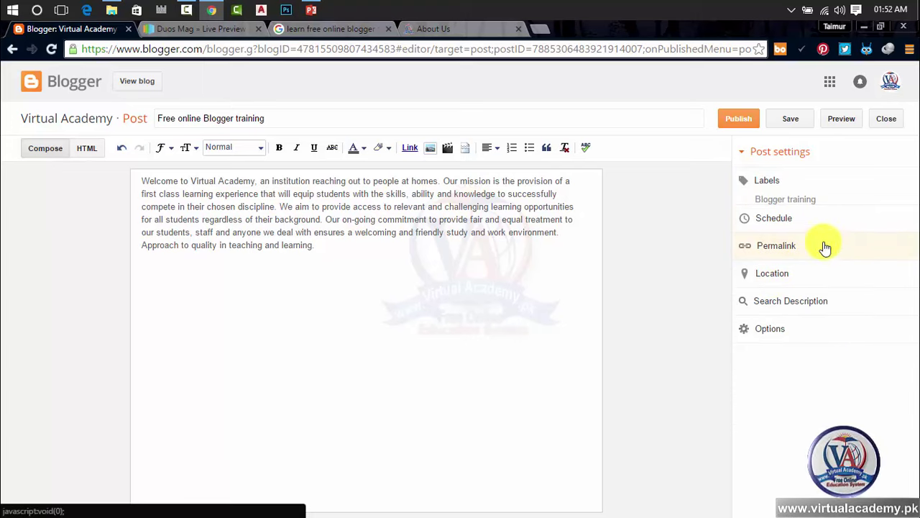
# - Switch the post's schedule to a set date and time and choose 14 Jun 2016
pyautogui.click(799, 227)
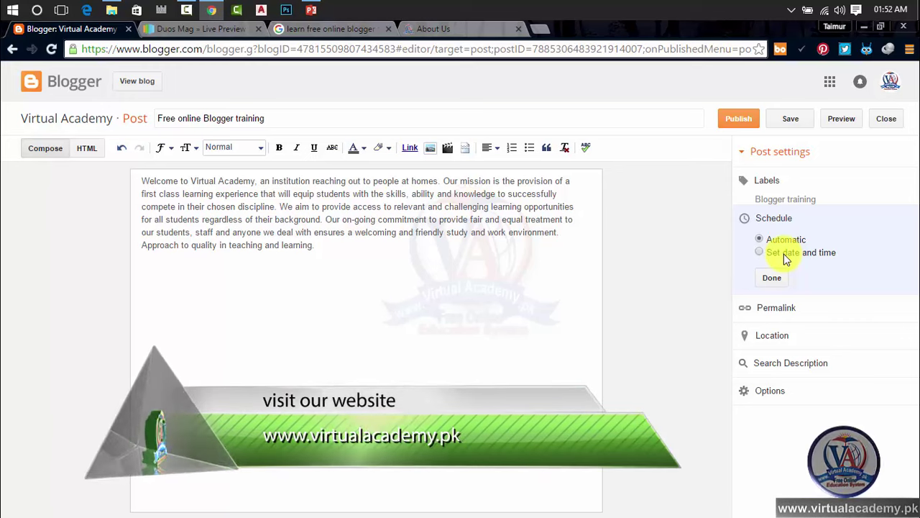
pyautogui.click(783, 254)
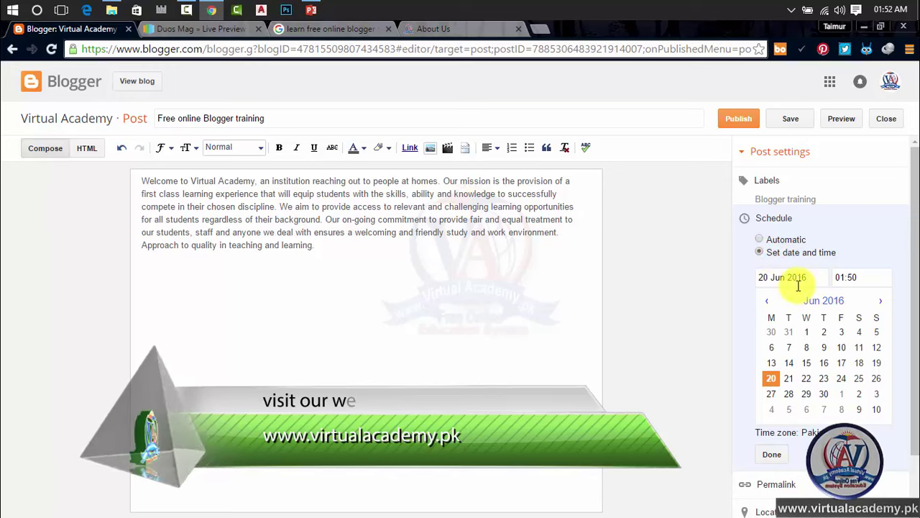
pyautogui.click(755, 286)
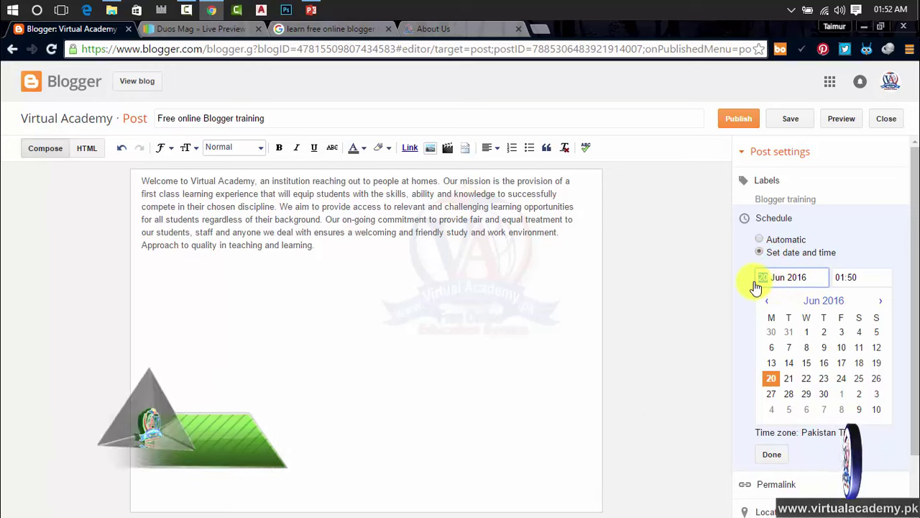
pyautogui.click(790, 363)
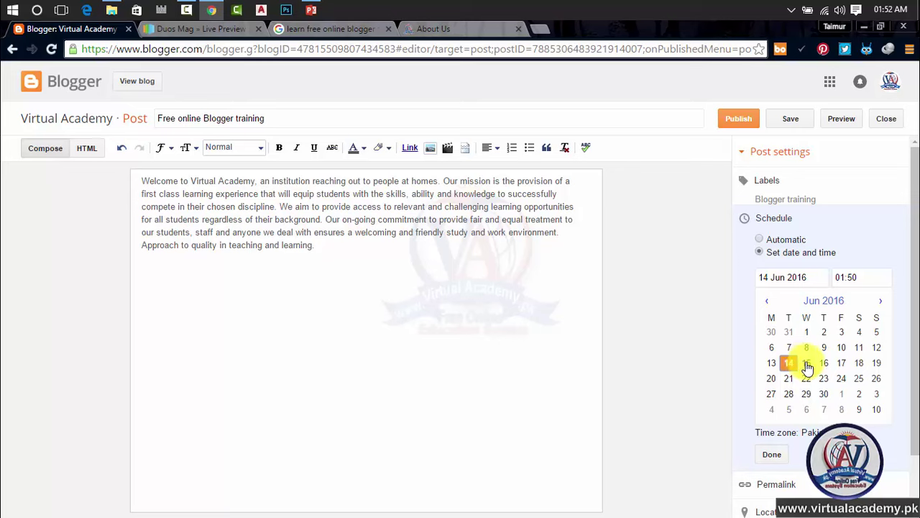
# - Set the scheduled publication to 23 Jun 2016 at 02:50 and confirm the schedule
pyautogui.click(763, 278)
pyautogui.doubleClick(763, 278)
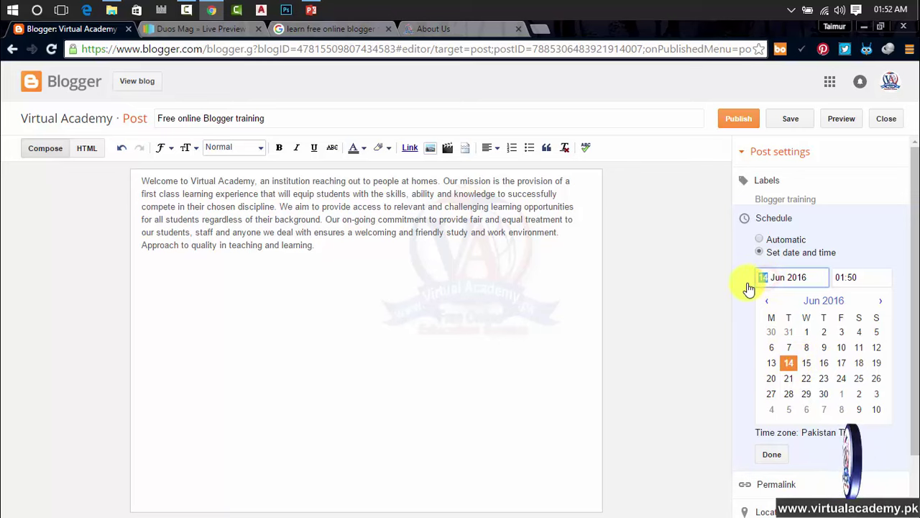
pyautogui.click(844, 277)
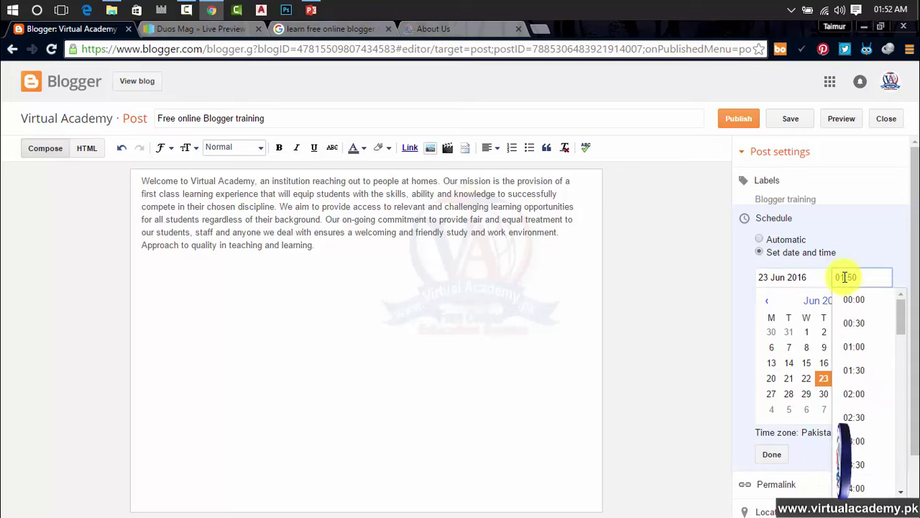
pyautogui.click(845, 276)
pyautogui.click(843, 277)
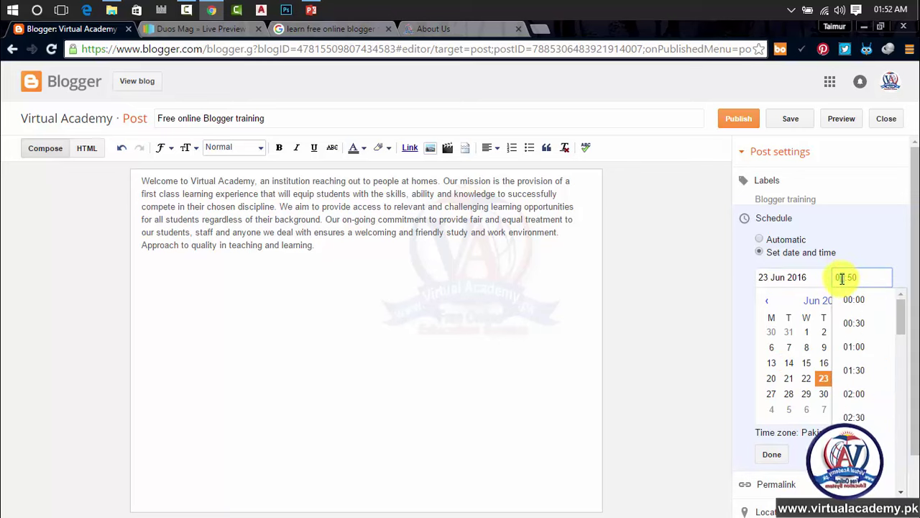
pyautogui.click(884, 253)
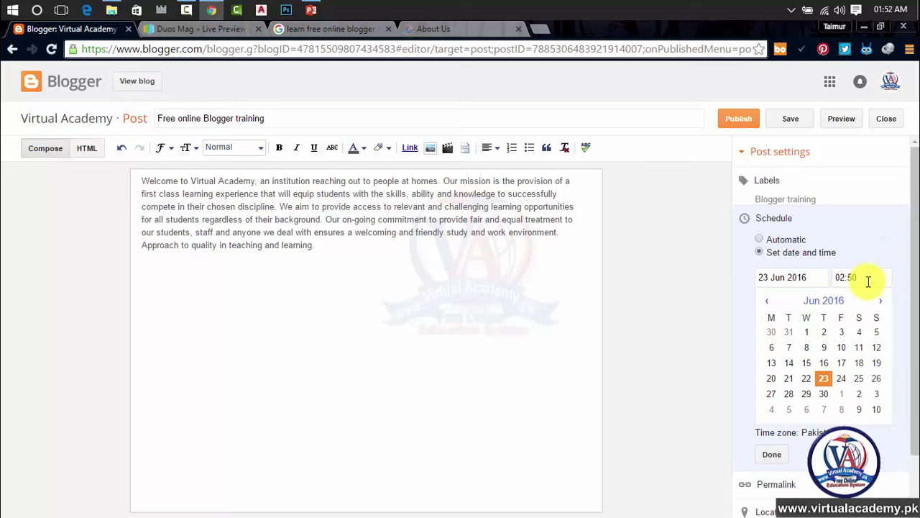
pyautogui.click(771, 455)
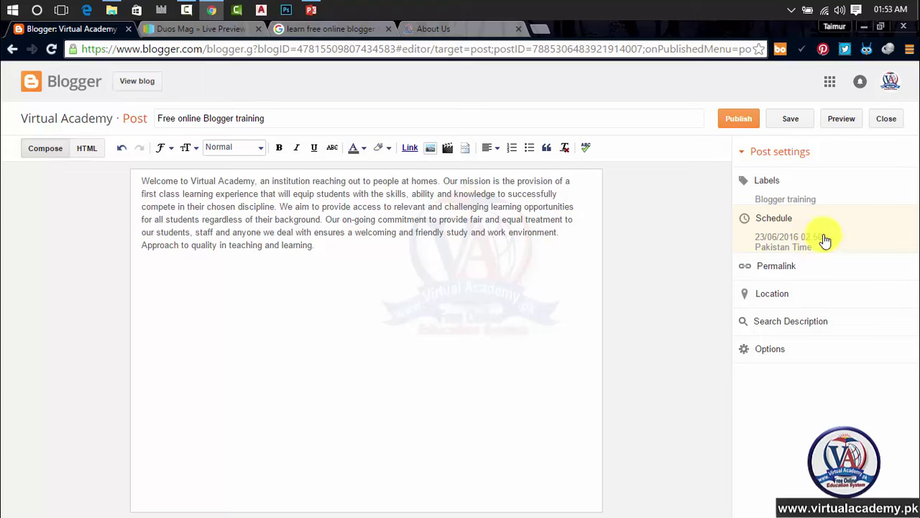
# - Return the post's schedule to automatic and confirm it
pyautogui.click(790, 229)
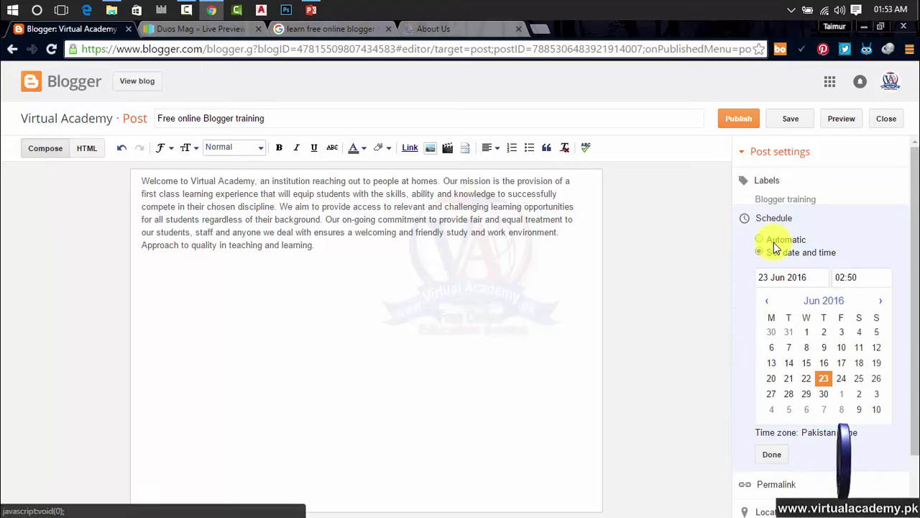
pyautogui.click(773, 242)
pyautogui.click(772, 278)
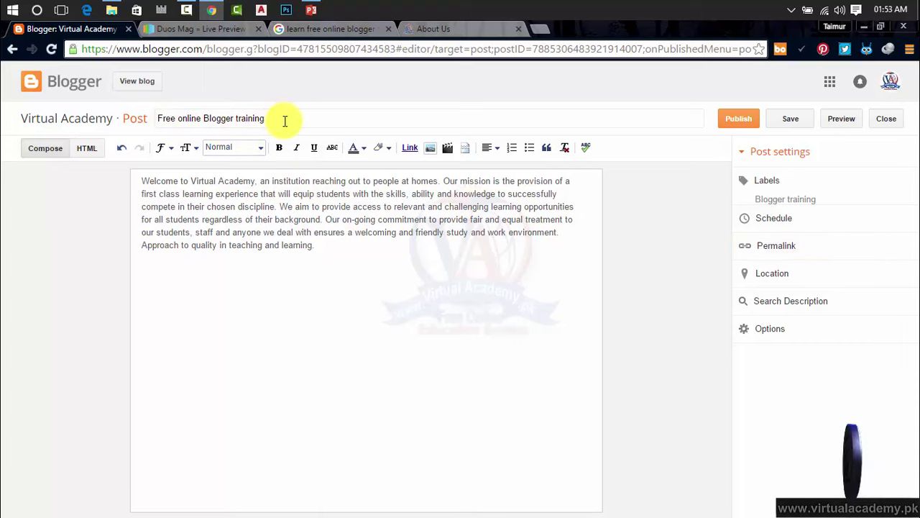
# - Compare the post title with the URL endings of the Virtual Academy site's About, Courses and Verification pages
pyautogui.moveTo(284, 121); pyautogui.dragTo(156, 120)
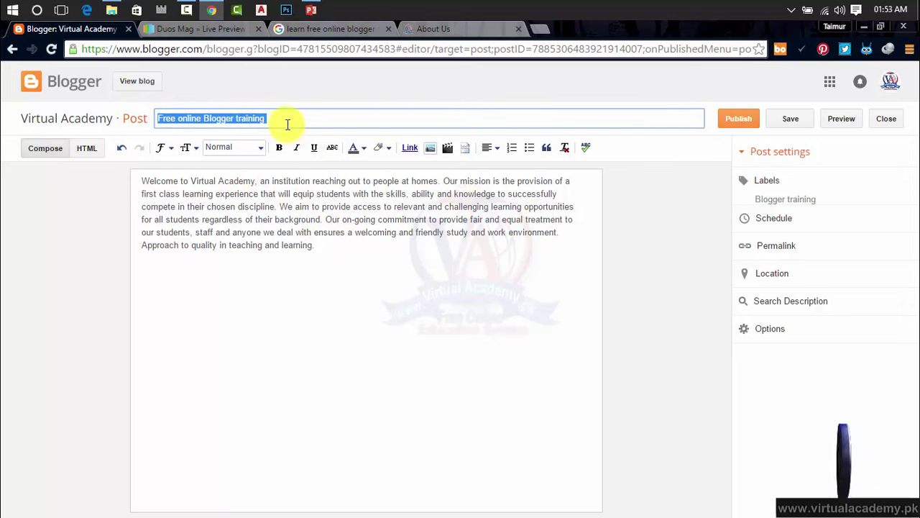
pyautogui.click(428, 28)
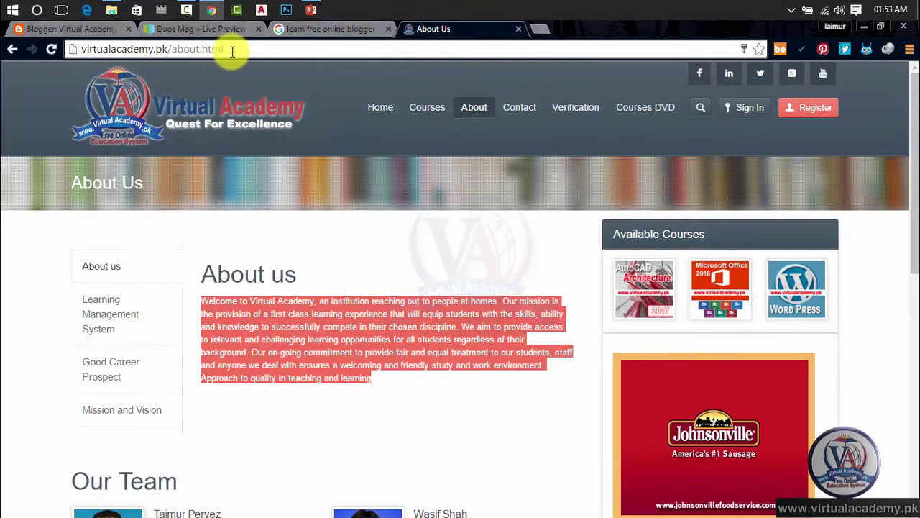
pyautogui.moveTo(230, 46); pyautogui.dragTo(176, 52)
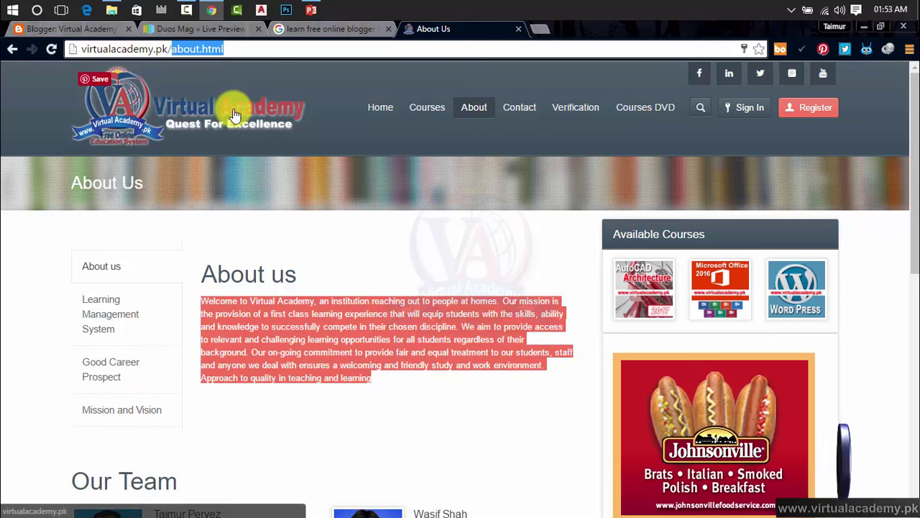
pyautogui.click(424, 107)
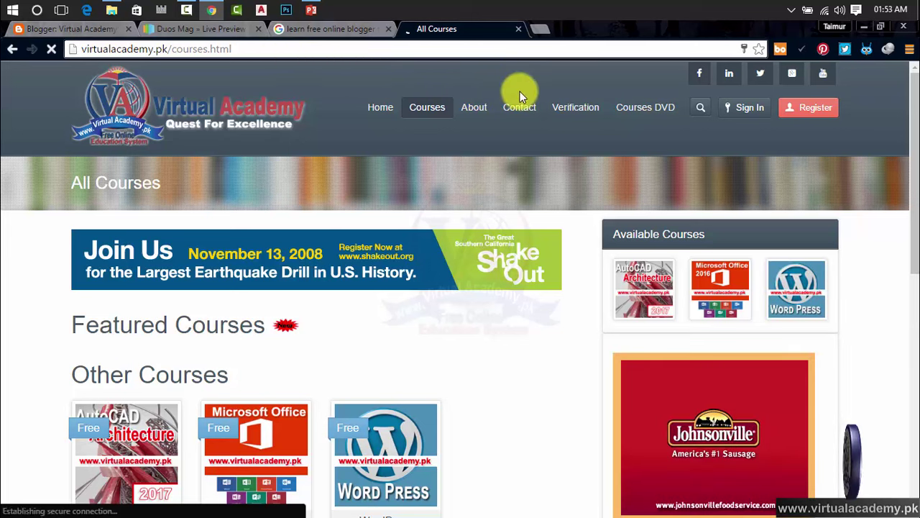
pyautogui.click(580, 109)
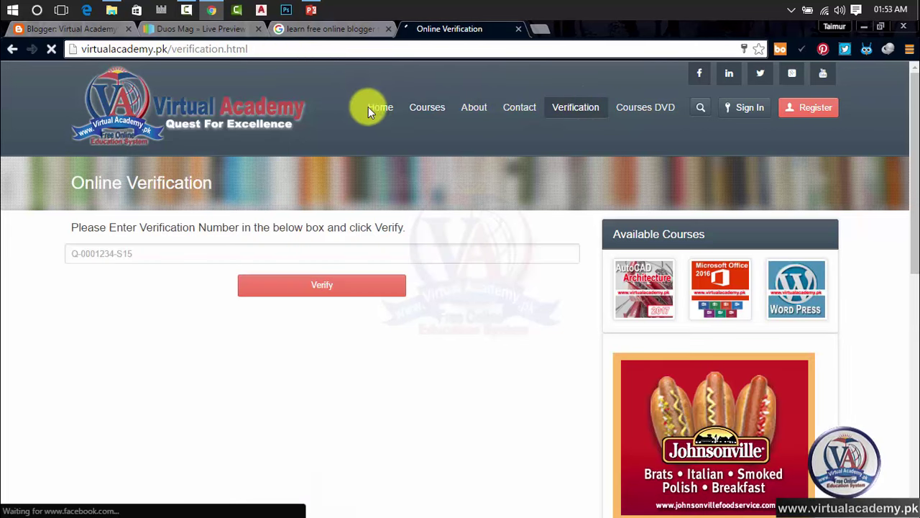
pyautogui.click(419, 115)
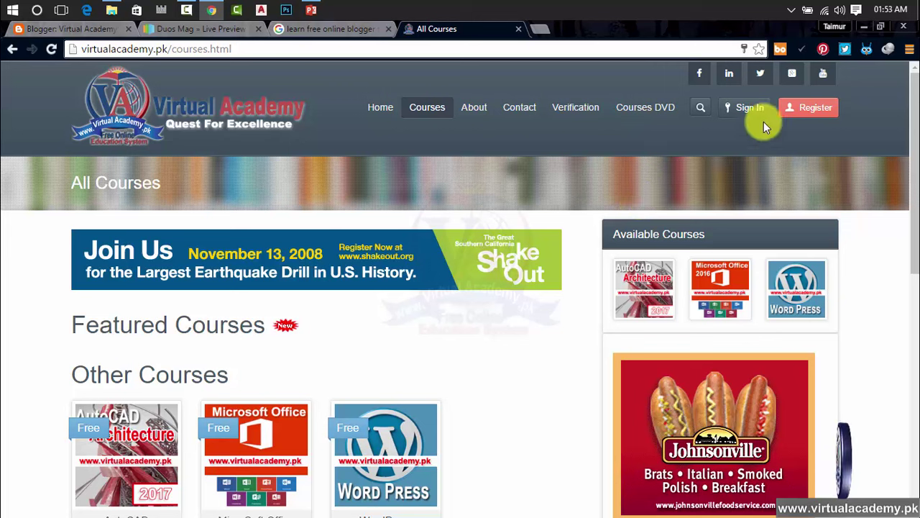
# - Sign in to the Virtual Academy site with the saved account e-mail and password
pyautogui.click(749, 109)
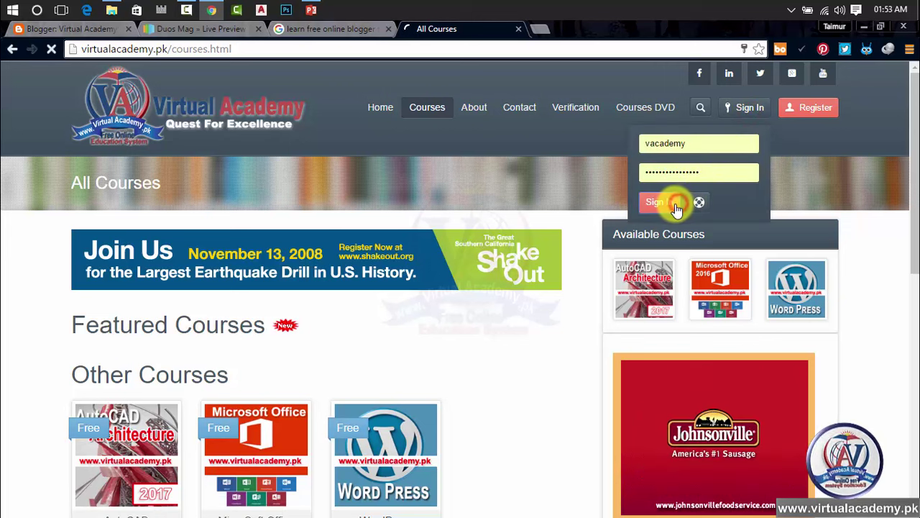
pyautogui.click(665, 202)
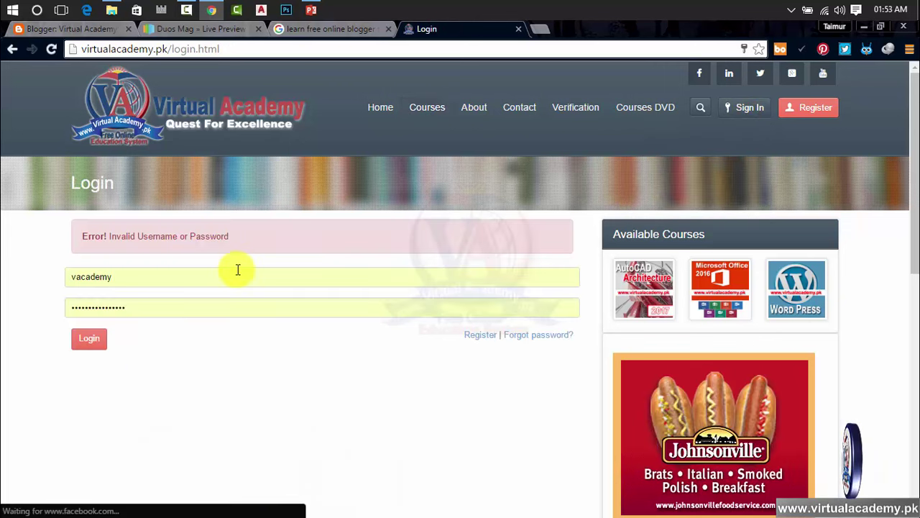
pyautogui.click(114, 279)
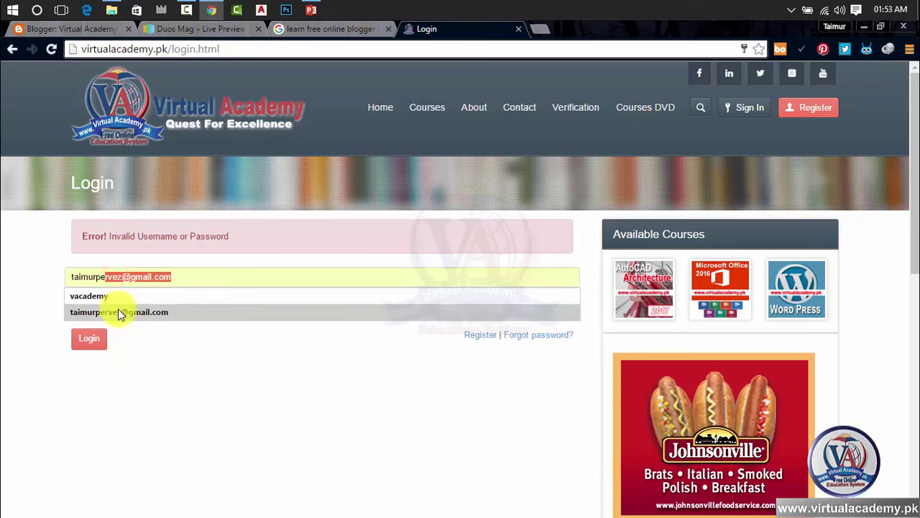
pyautogui.click(119, 311)
pyautogui.click(84, 342)
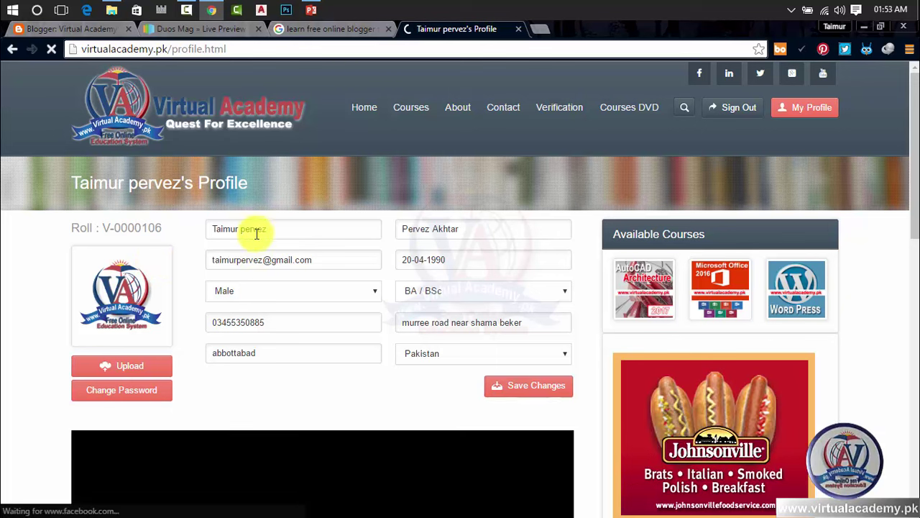
# - View the profile's selected courses and examine the Lesson 02 page and URL of the Microsoft Office 2016 course
pyautogui.scroll(-4, 374, 288)
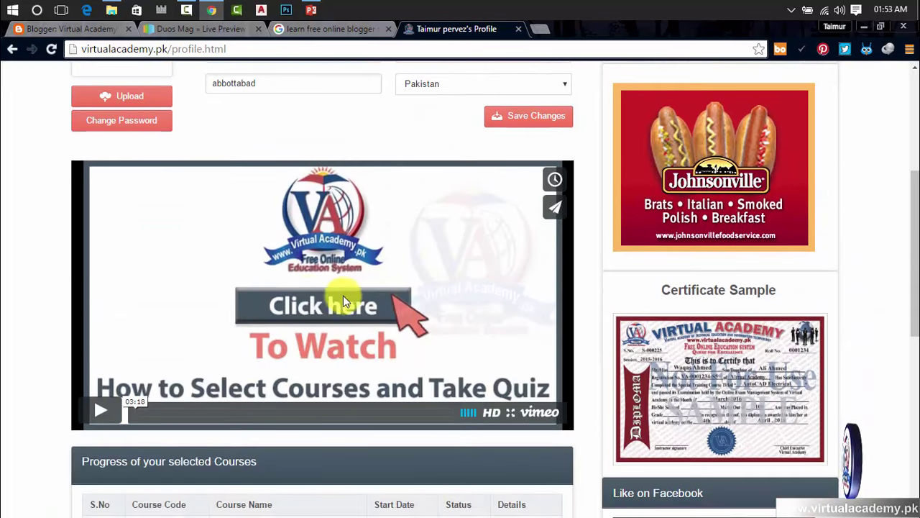
pyautogui.scroll(-6, 311, 299)
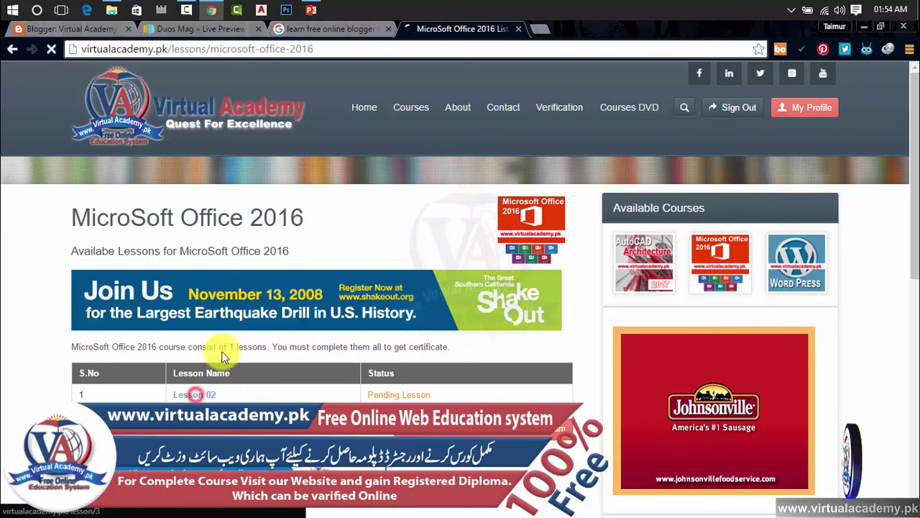
pyautogui.click(192, 394)
pyautogui.scroll(-4, 338, 230)
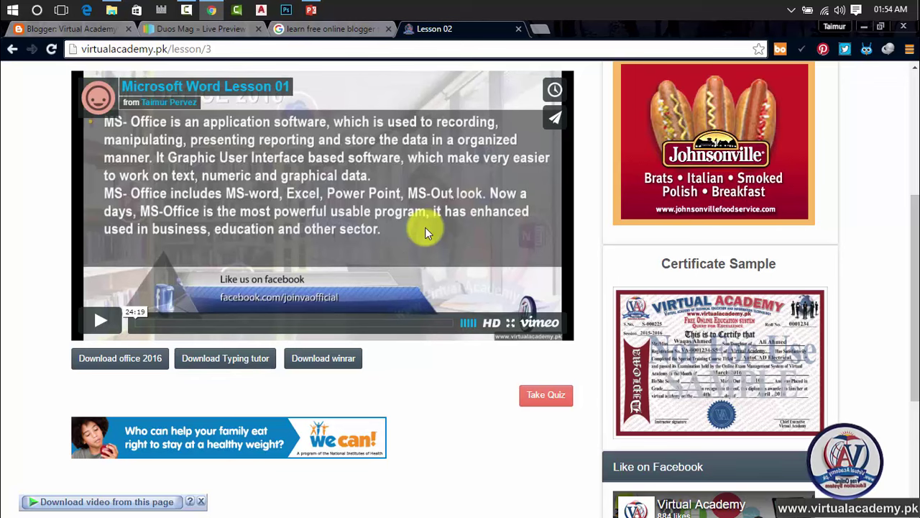
# - Close the Virtual Academy and Google search pages and return to the Blogger post editor
pyautogui.click(519, 28)
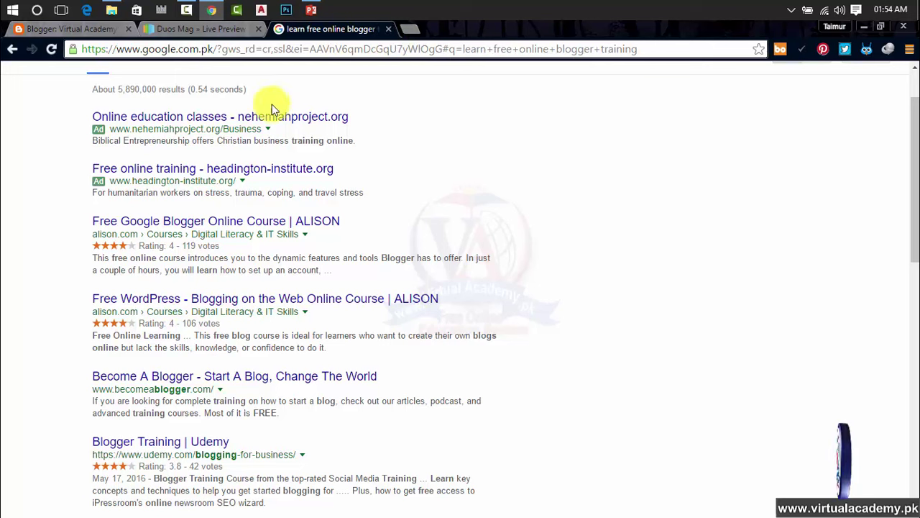
pyautogui.click(386, 30)
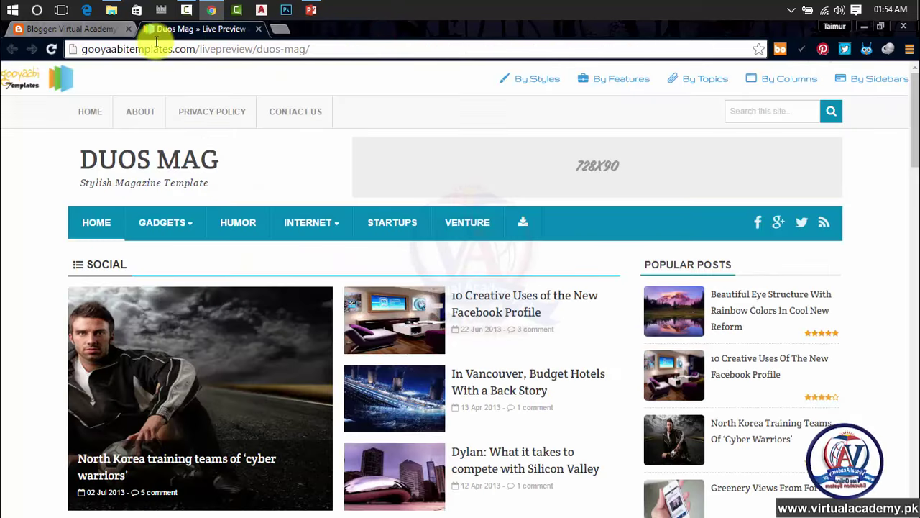
pyautogui.click(95, 32)
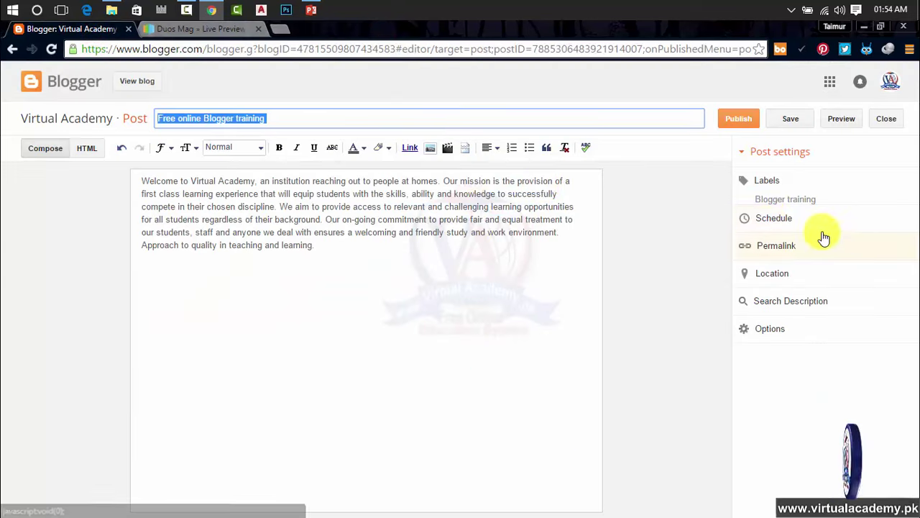
# - Review the post's automatic permalink and replace it with the custom permalink "Blogger-training"
pyautogui.click(774, 248)
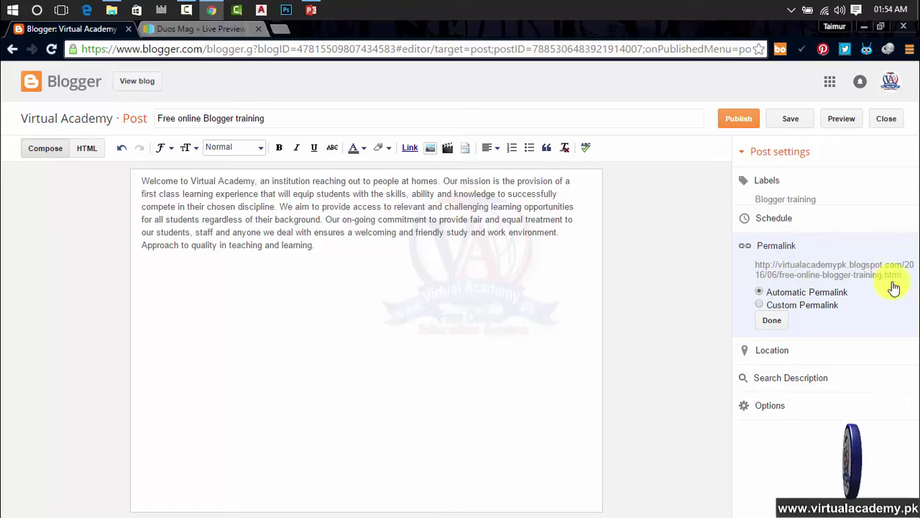
pyautogui.moveTo(908, 279); pyautogui.dragTo(755, 265)
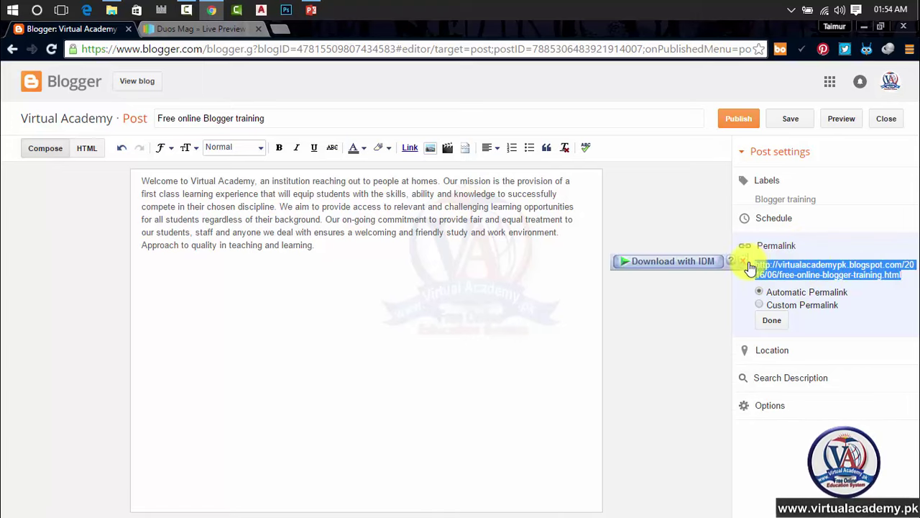
pyautogui.click(907, 280)
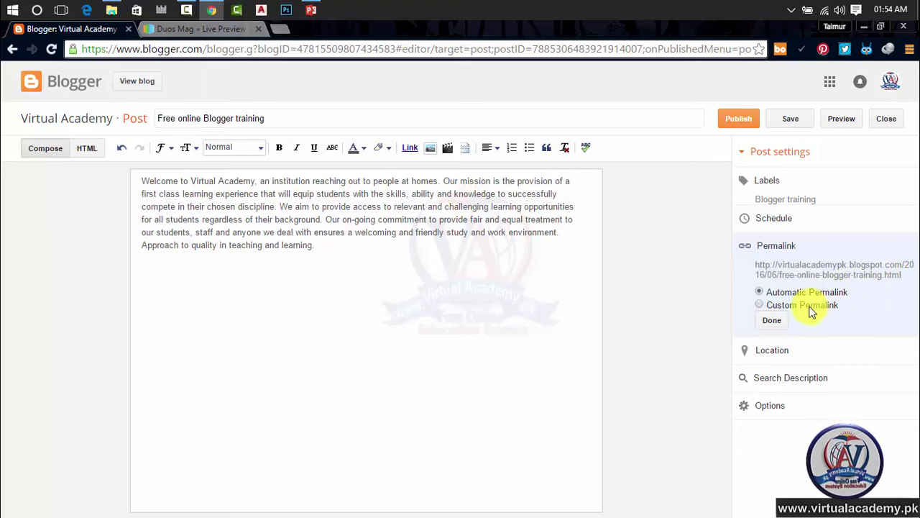
pyautogui.click(766, 309)
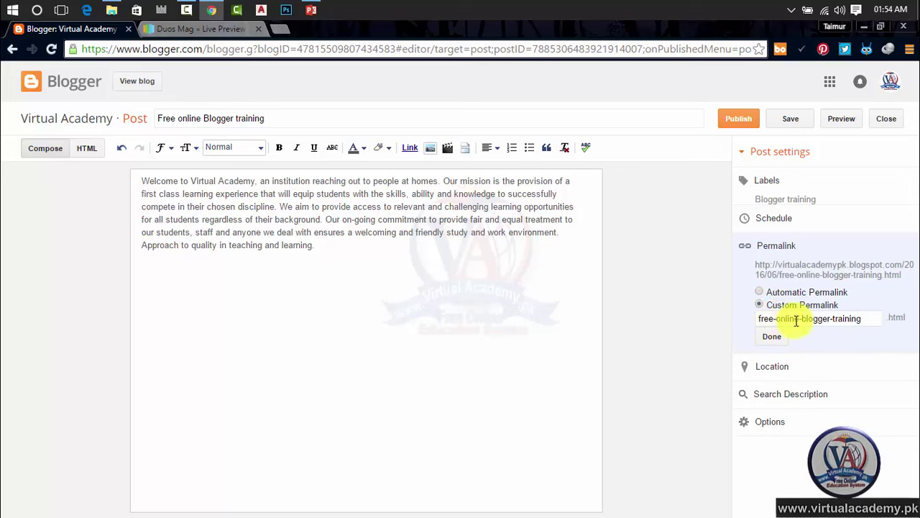
pyautogui.moveTo(867, 318); pyautogui.dragTo(723, 333)
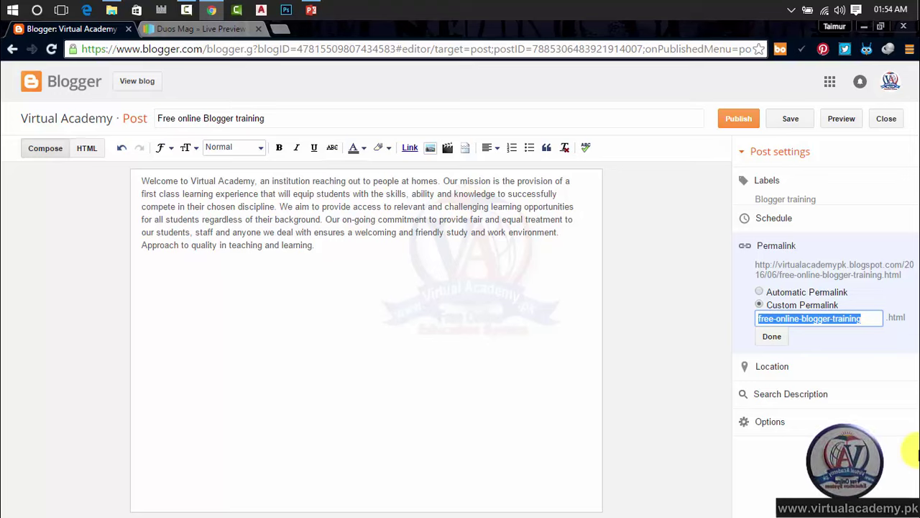
pyautogui.write('Blogger')
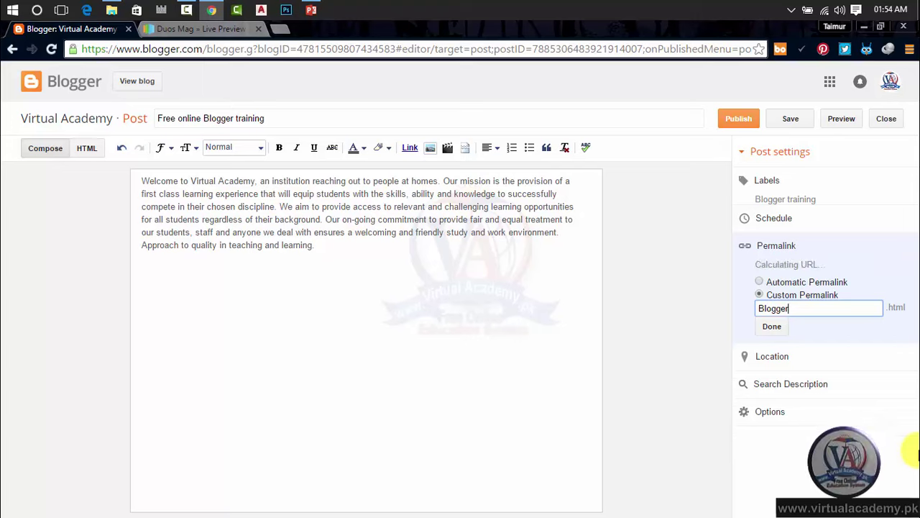
pyautogui.write('-training')
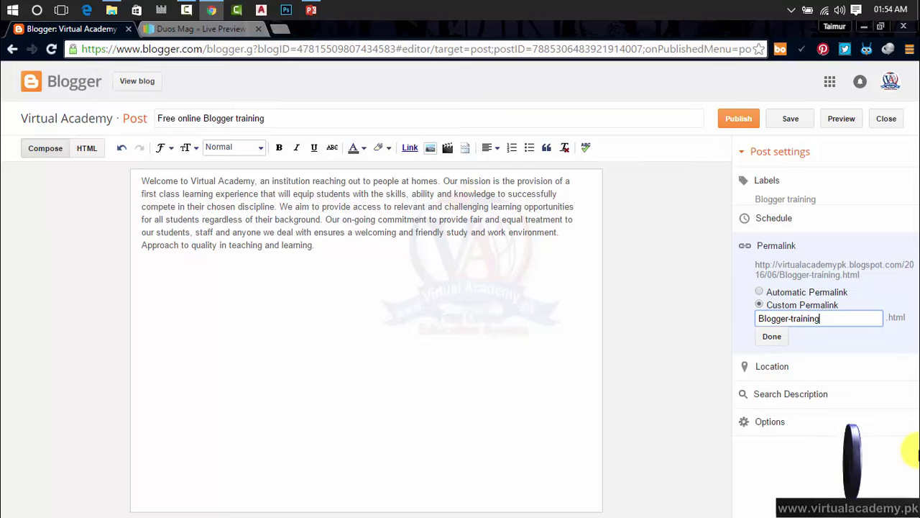
# - Confirm the custom permalink and set the post's location to Abbottabad, Pakistan by searching for "abbottabad"
pyautogui.click(773, 337)
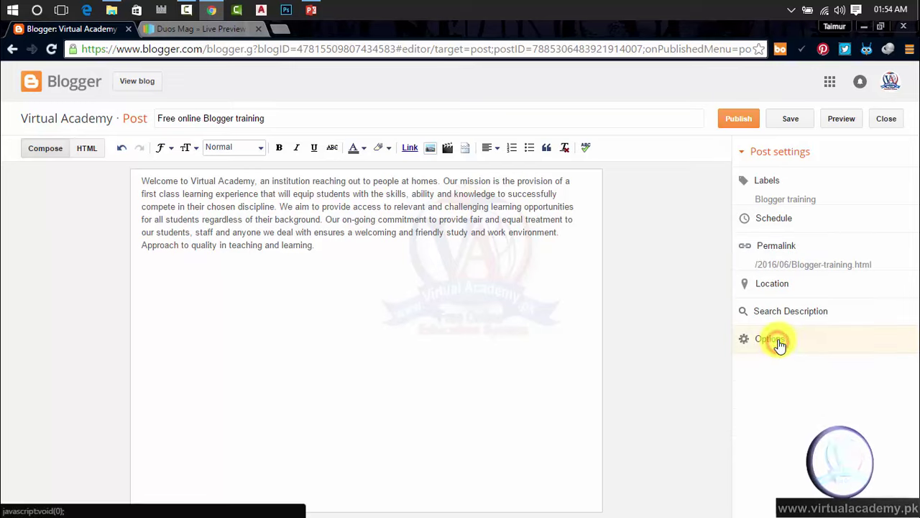
pyautogui.click(772, 285)
pyautogui.click(778, 312)
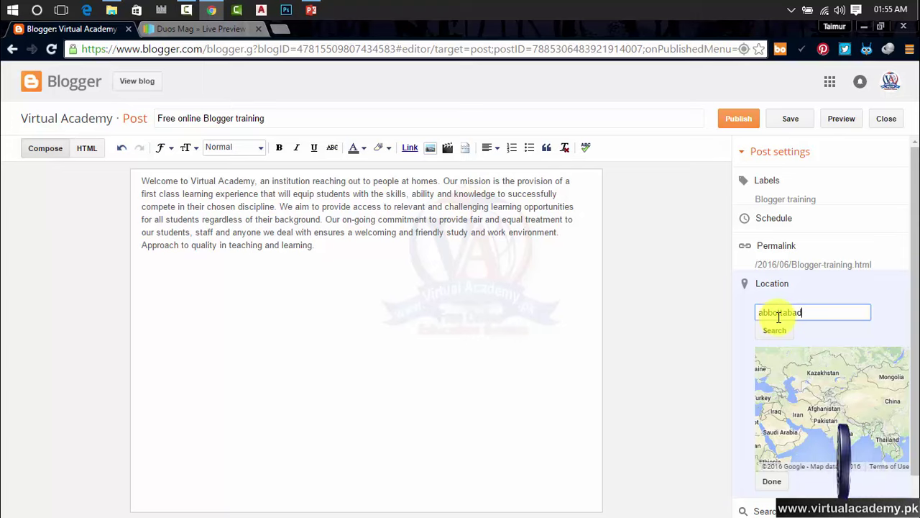
pyautogui.write('abbottabad')
pyautogui.click(775, 330)
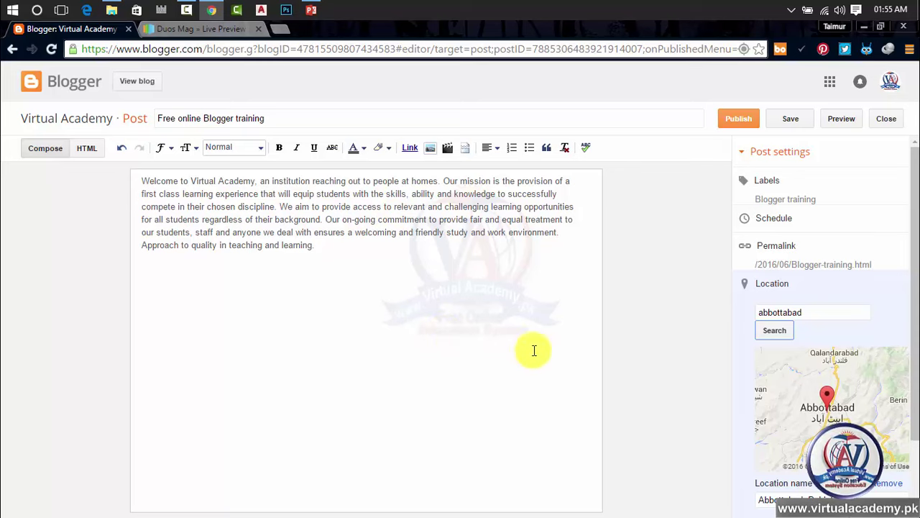
pyautogui.scroll(-2, 851, 392)
pyautogui.scroll(-2, 918, 369)
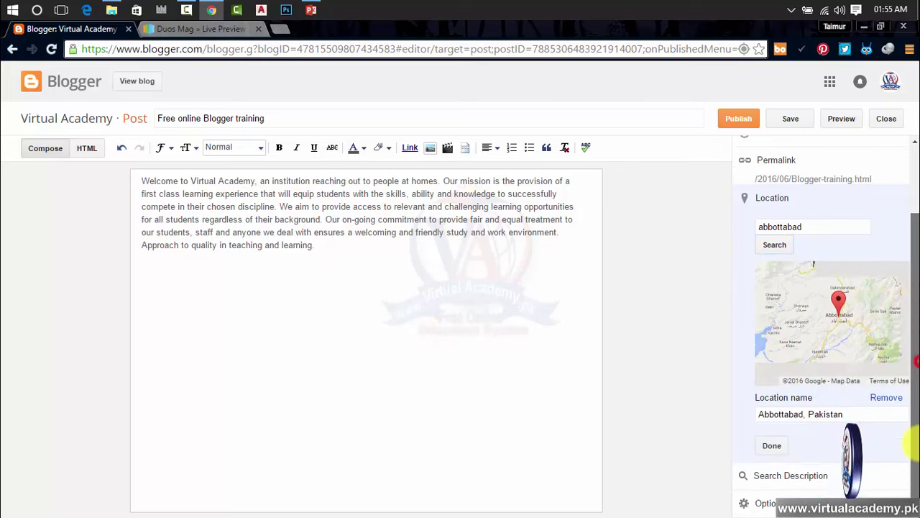
pyautogui.scroll(2, 807, 339)
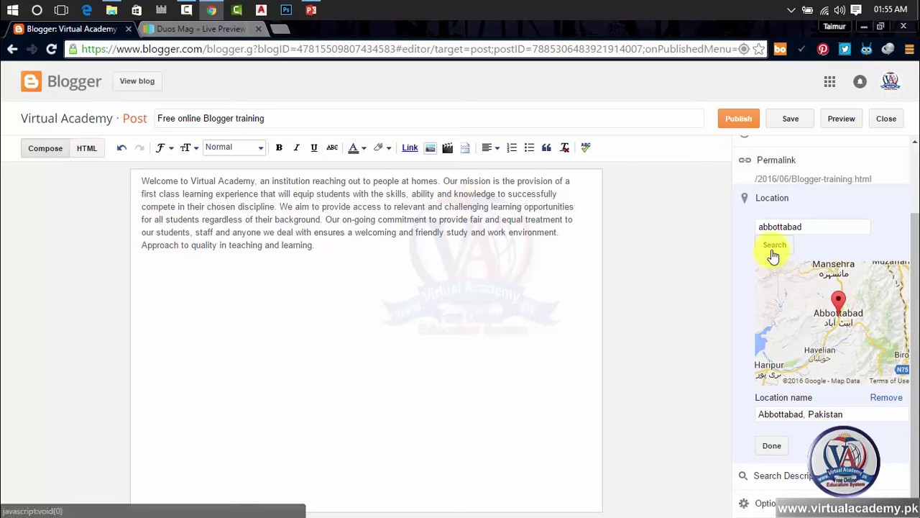
pyautogui.click(771, 447)
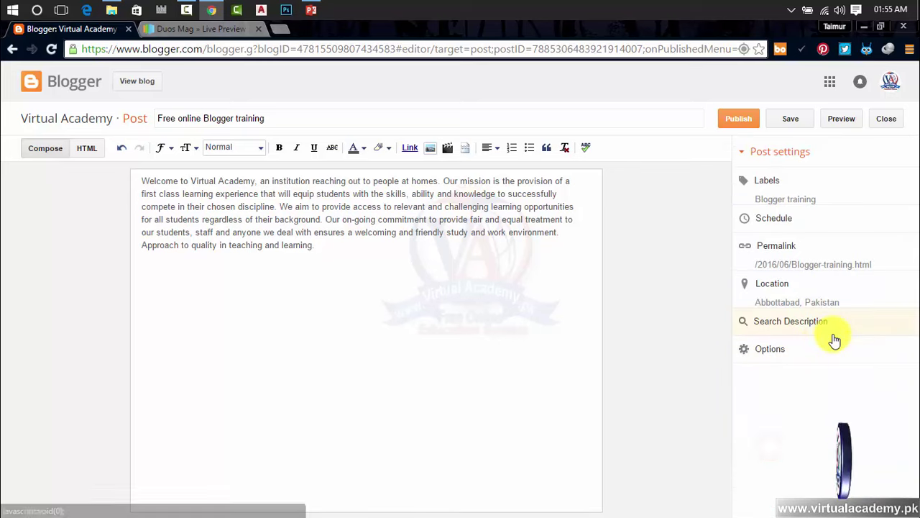
# - Open the post's search description for editing and paste the post's paragraph into a new blank document in Word 2016
pyautogui.click(775, 325)
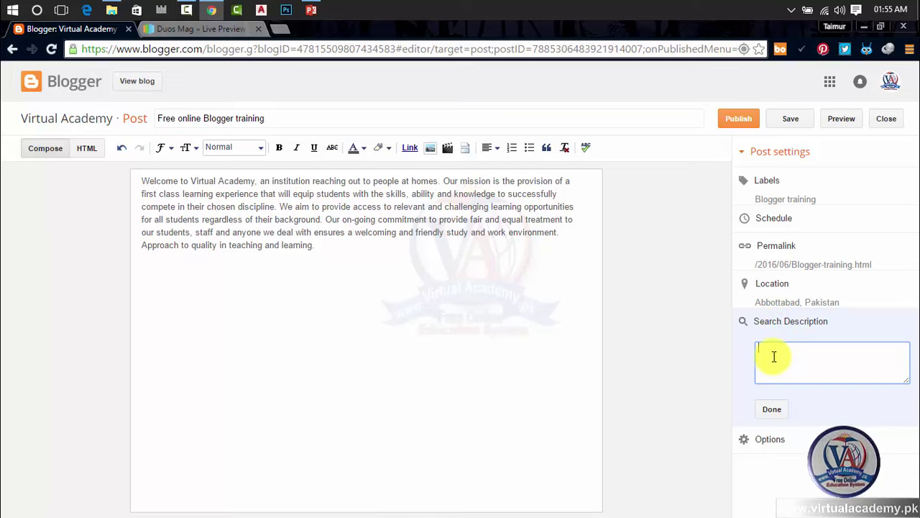
pyautogui.press('super')
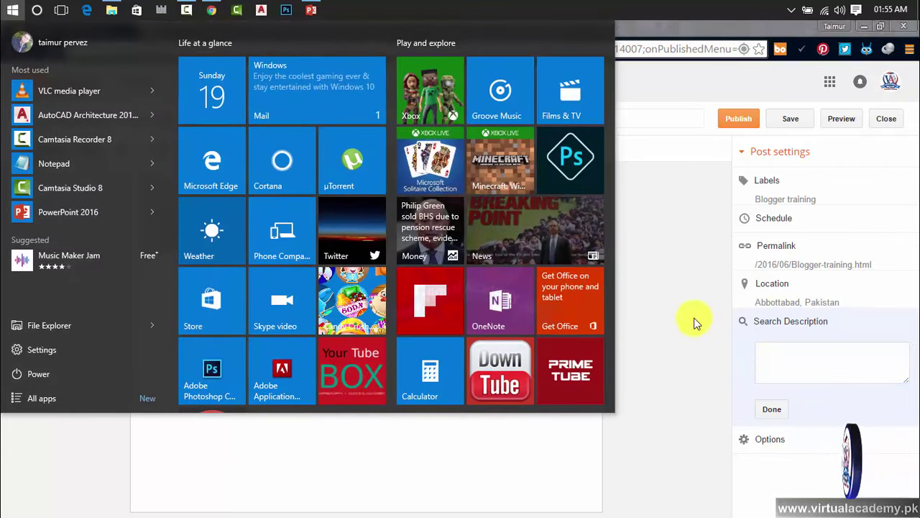
pyautogui.write('wn')
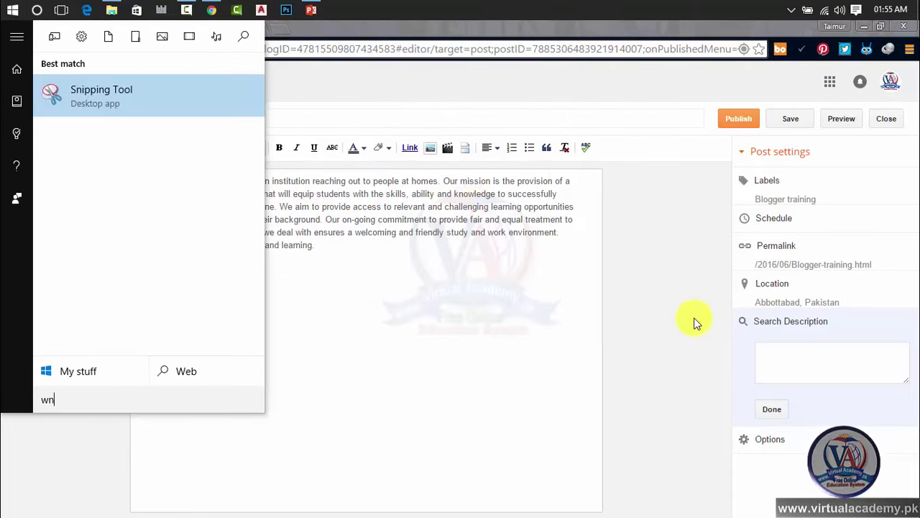
pyautogui.write('inword')
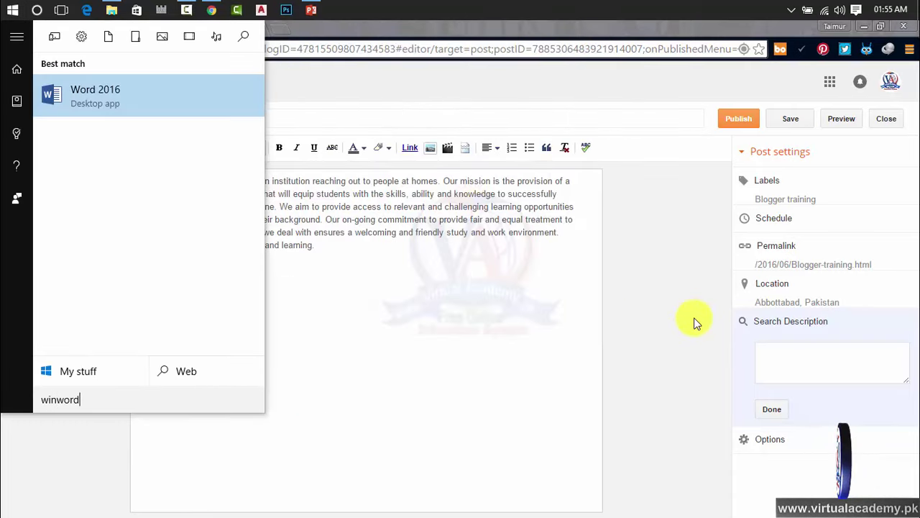
pyautogui.press('Return')
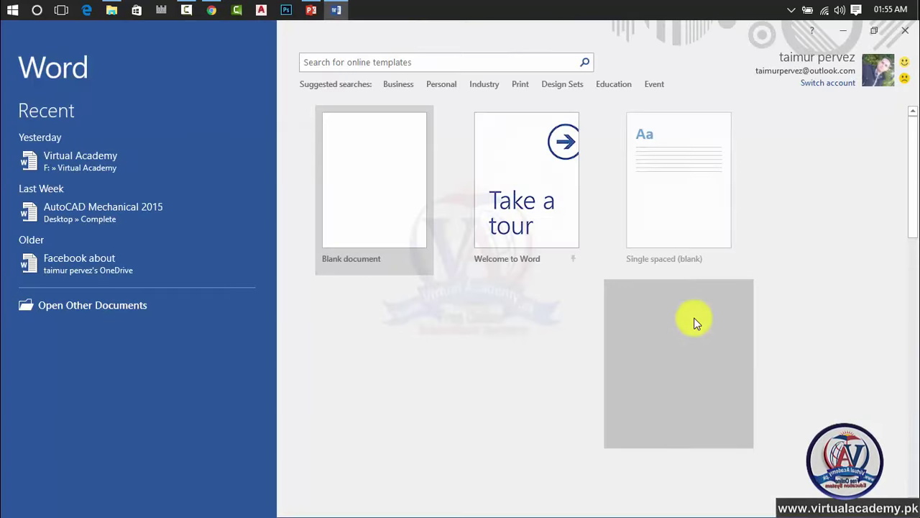
pyautogui.click(407, 228)
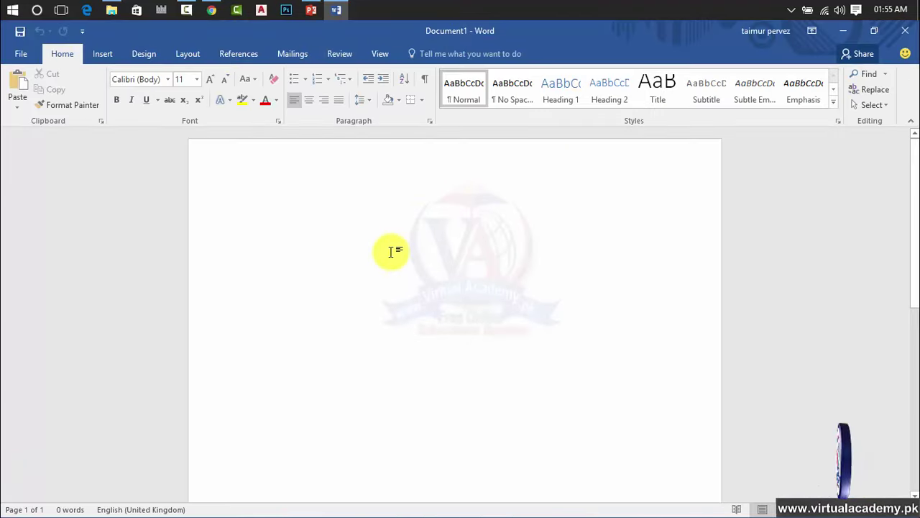
pyautogui.write('Welcome to Virtual Academy, an institution reaching out to people at homes. Our mission is the provision of a first class learning experience that will equip students with the skills, ability and knowledge to successfully compete in their chosen discipline. We aim to provide access to relevant and challenging learning opportunities for all students regardless of their background. Our on-going commitment to provide fair and equal treatment to our students, staff and anyone we deal with ensures a welcoming and friendly study and work environment. Approach to quality in teaching and learning')
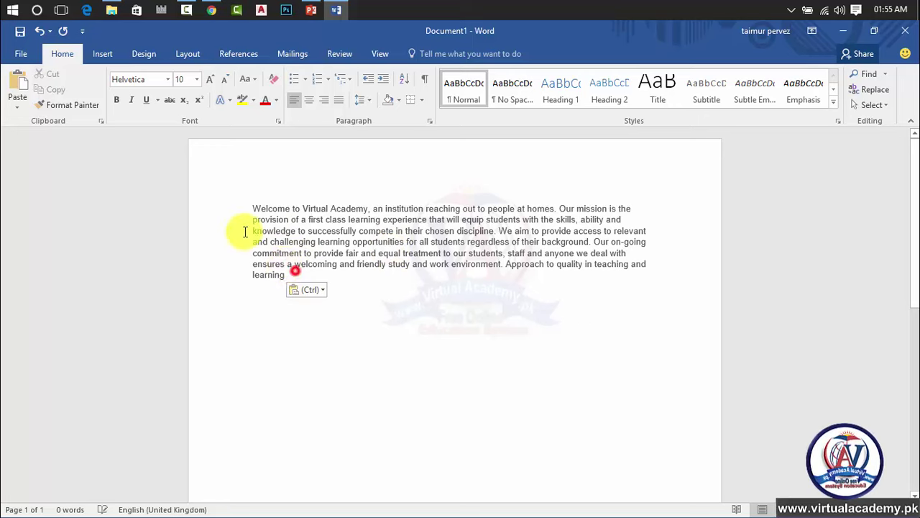
# - Check the word and character count of the whole pasted paragraph in Word
pyautogui.tripleClick(237, 207)
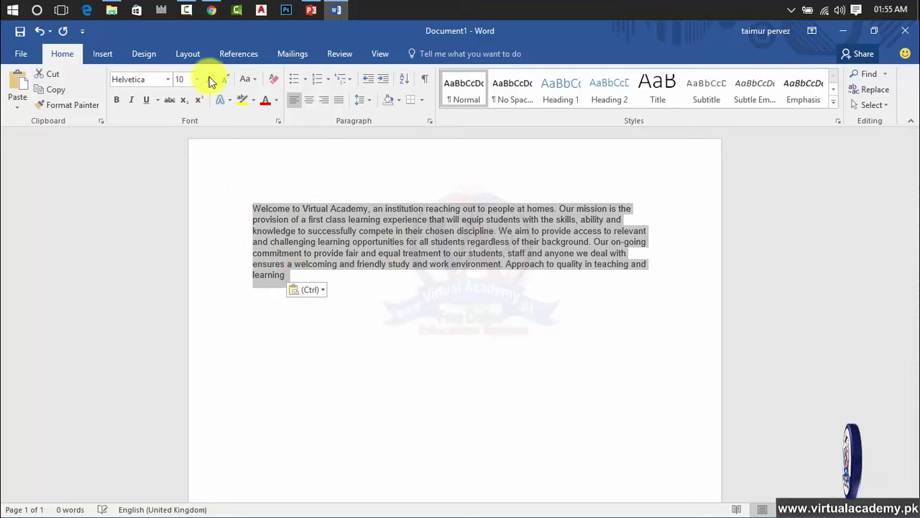
pyautogui.click(352, 54)
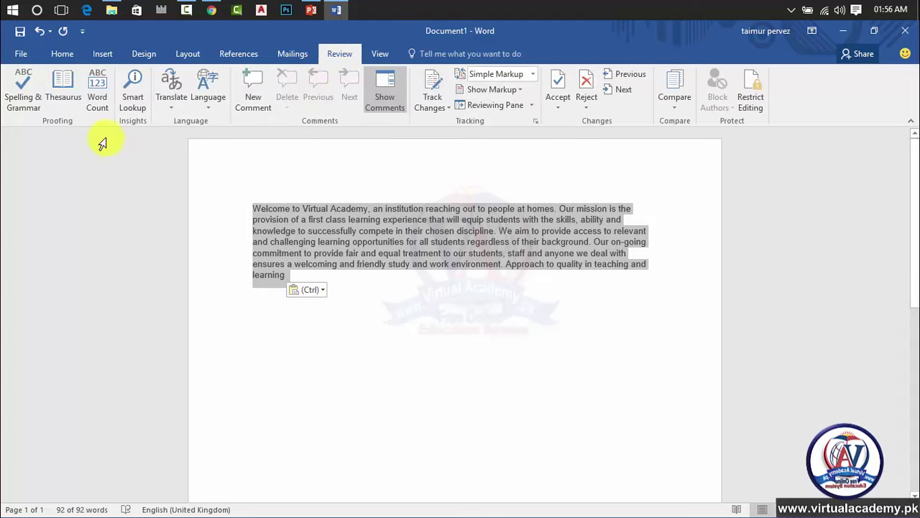
pyautogui.click(97, 92)
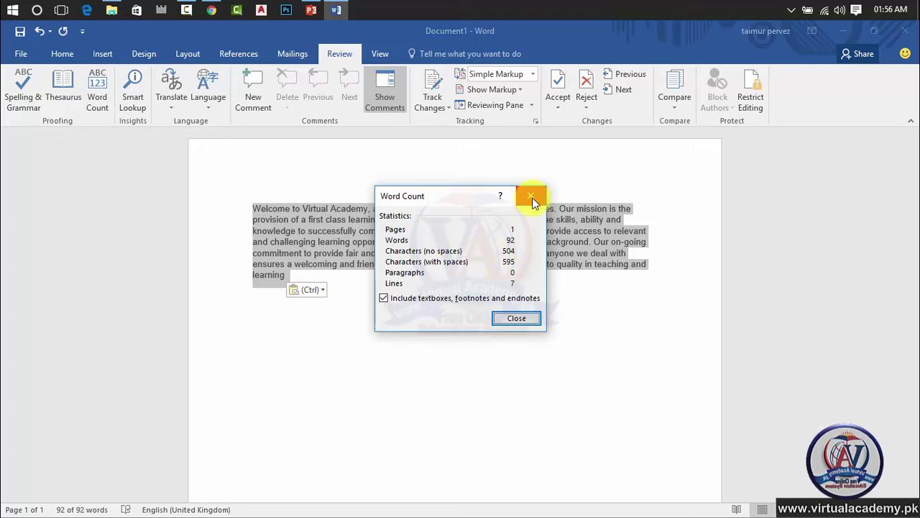
pyautogui.moveTo(462, 196); pyautogui.dragTo(637, 288)
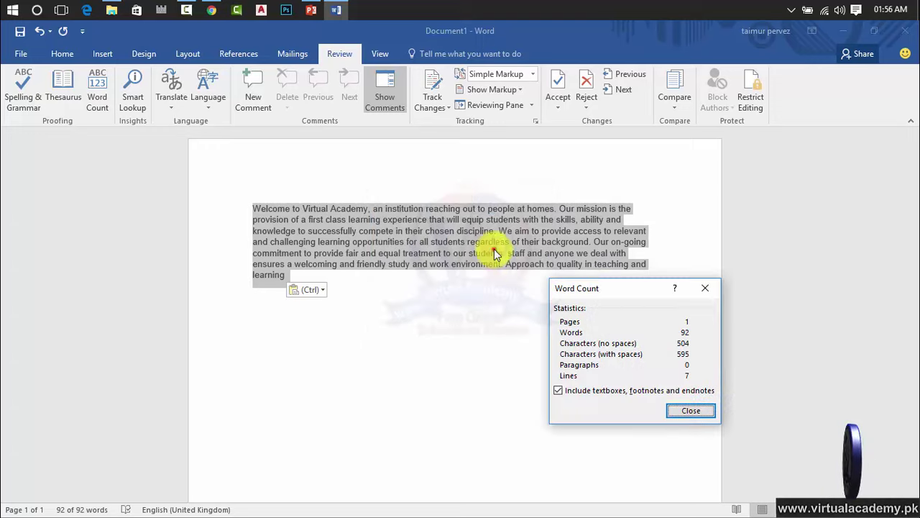
pyautogui.click(704, 287)
# - Delete the text from "We aim to provide access" to the end of the paragraph and recount its characters
pyautogui.moveTo(328, 280); pyautogui.dragTo(496, 236)
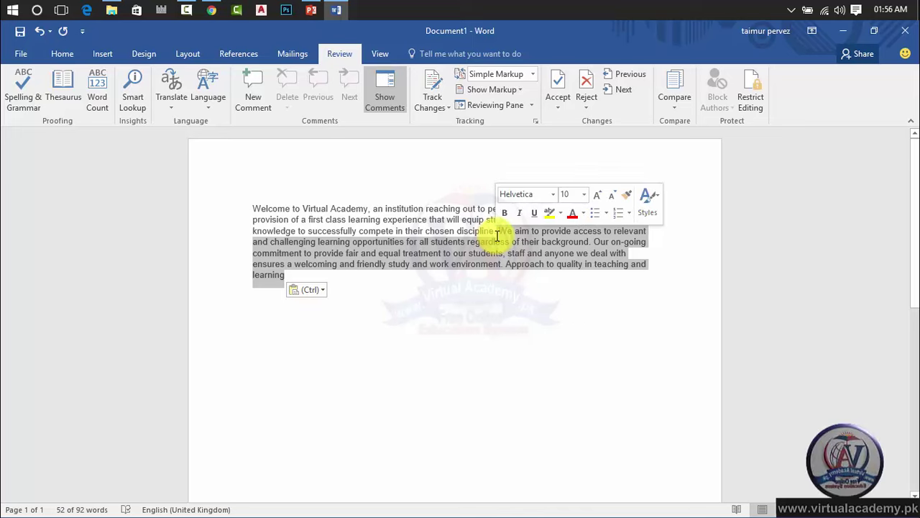
pyautogui.press('Delete')
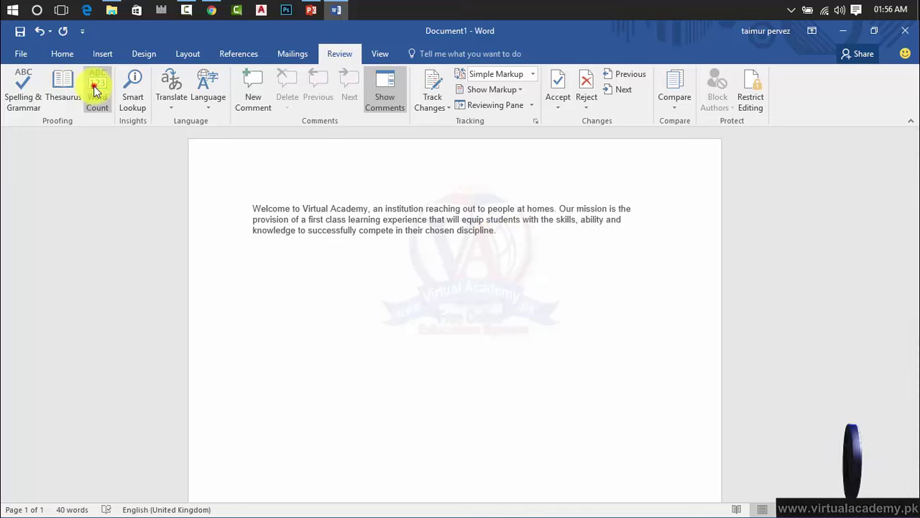
pyautogui.click(97, 91)
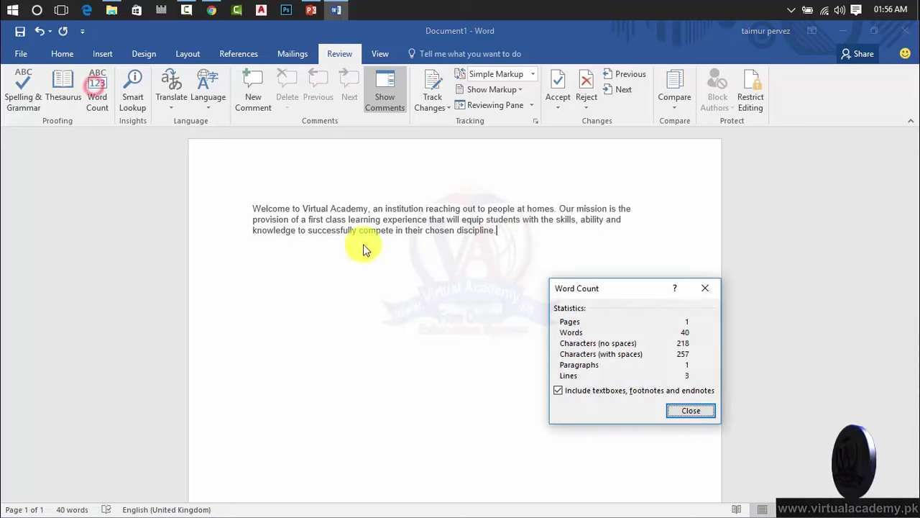
pyautogui.click(705, 287)
# - Delete "ability and knowledge to successfully compete in their chosen discipline." and check the character count again
pyautogui.moveTo(497, 233); pyautogui.dragTo(581, 219)
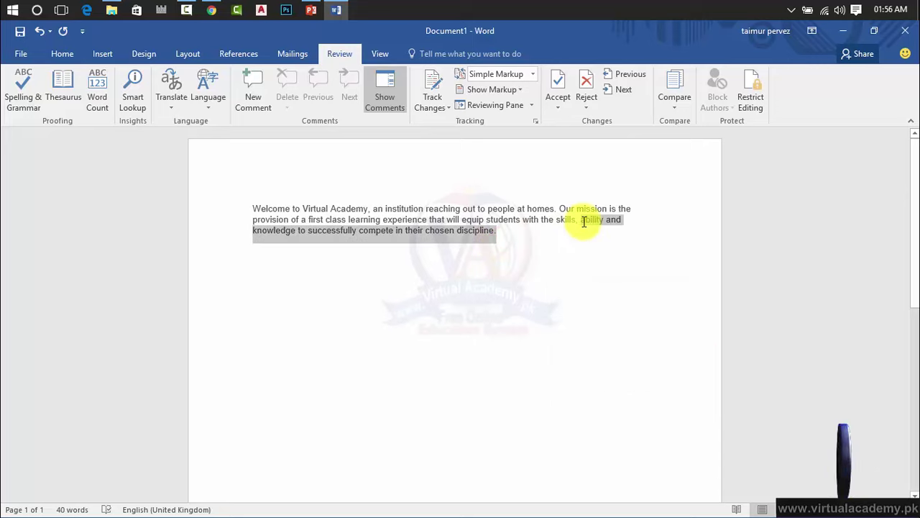
pyautogui.press('Delete')
pyautogui.click(92, 95)
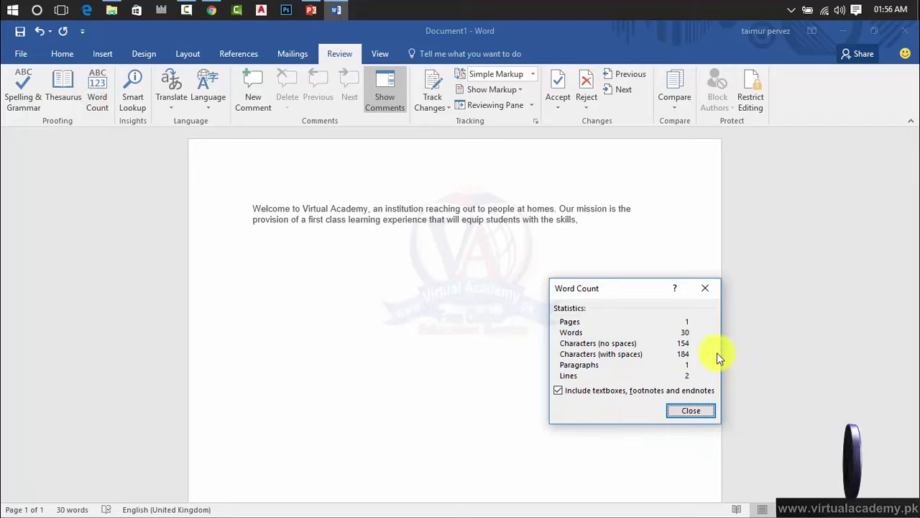
pyautogui.click(704, 289)
# - Delete "that will equip students with the skills," from the end of the text and check the character count again
pyautogui.moveTo(594, 227); pyautogui.dragTo(441, 232)
pyautogui.press('Delete')
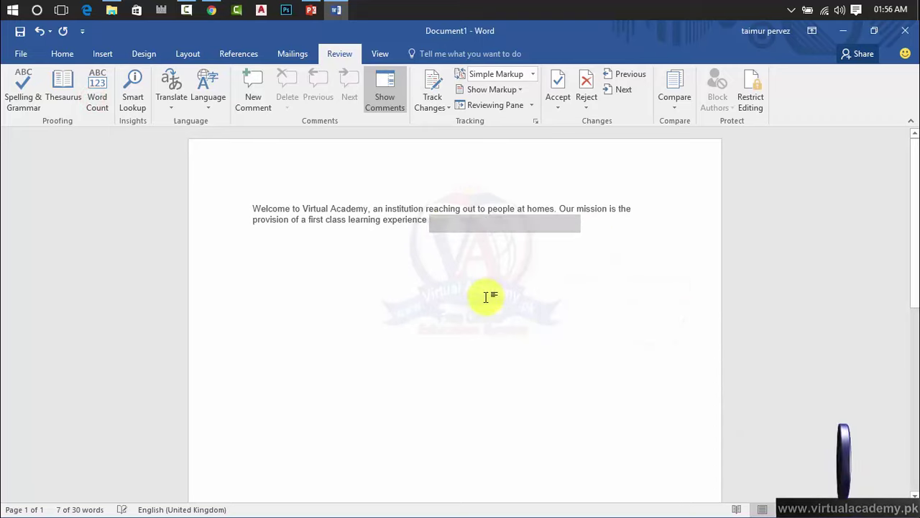
pyautogui.click(98, 94)
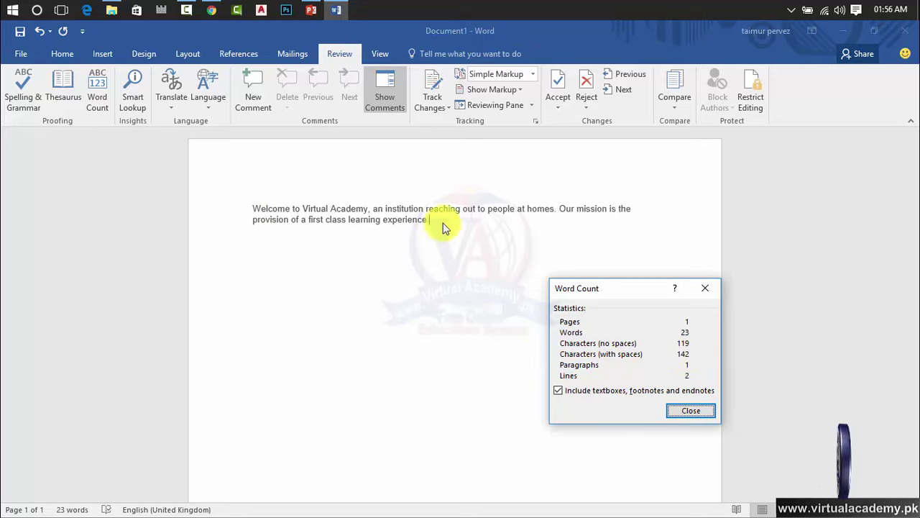
pyautogui.click(702, 285)
# - Select the whole shortened text in Word and return to the post's search description box in Blogger
pyautogui.moveTo(450, 226)
pyautogui.mouseDown()
pyautogui.moveTo(240, 204)
pyautogui.moveTo(441, 233)
pyautogui.mouseUp()
pyautogui.click(286, 221)
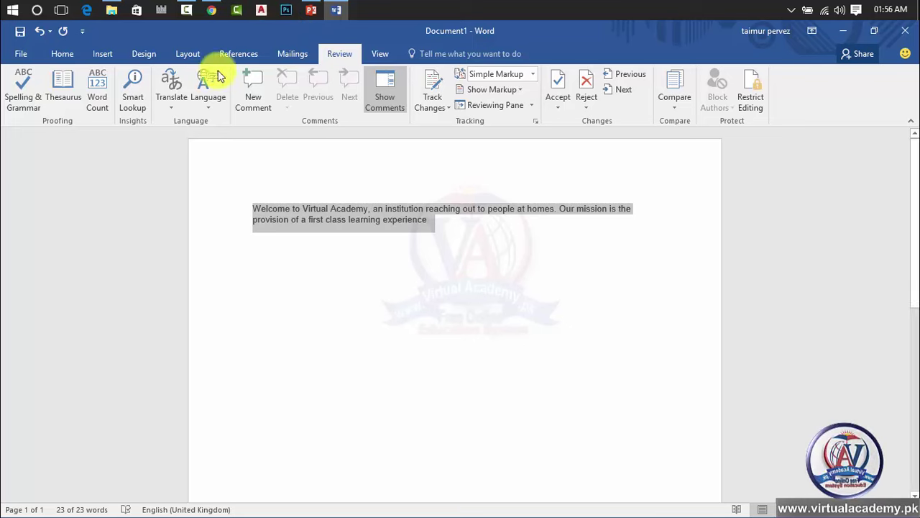
pyautogui.click(212, 11)
pyautogui.click(821, 374)
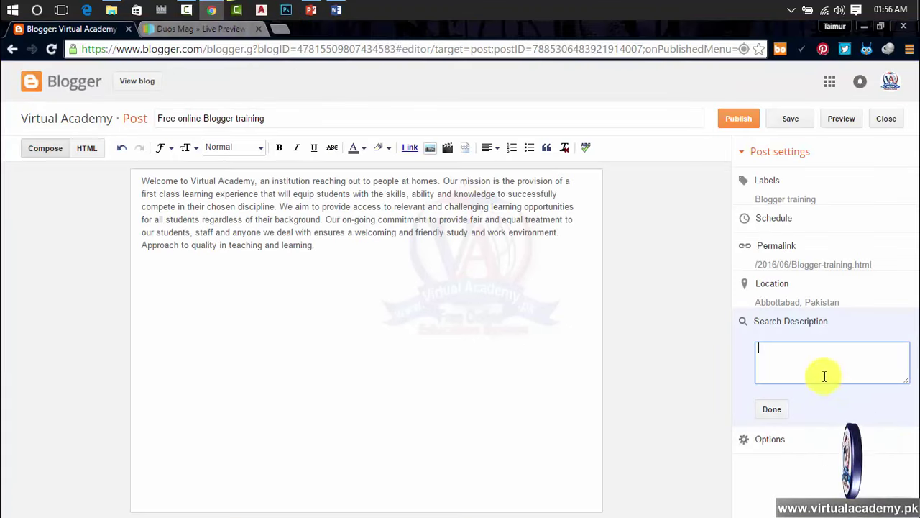
# - Search Google for "keyword planner" in a new browser tab and open the Google AdWords Keyword Planner result
pyautogui.click(279, 29)
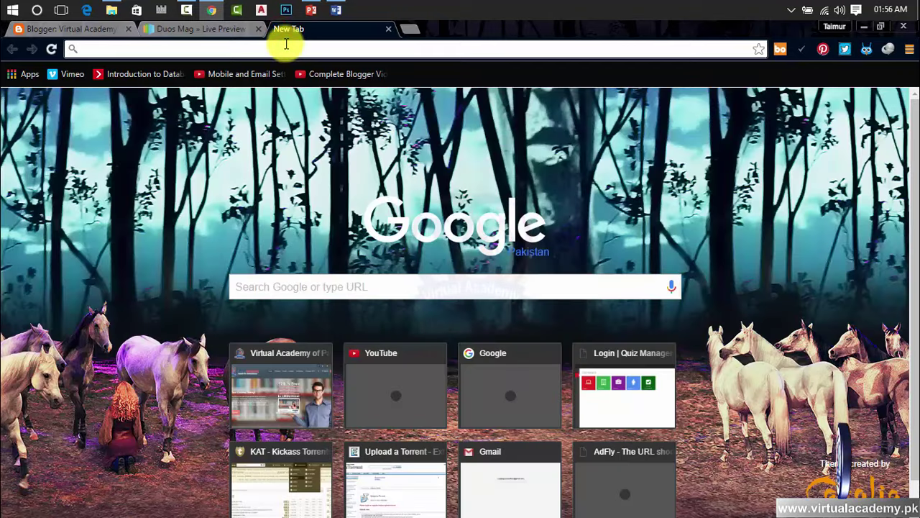
pyautogui.write('goo')
pyautogui.press('BackSpace')
pyautogui.press('BackSpace')
pyautogui.press('BackSpace')
pyautogui.press('BackSpace')
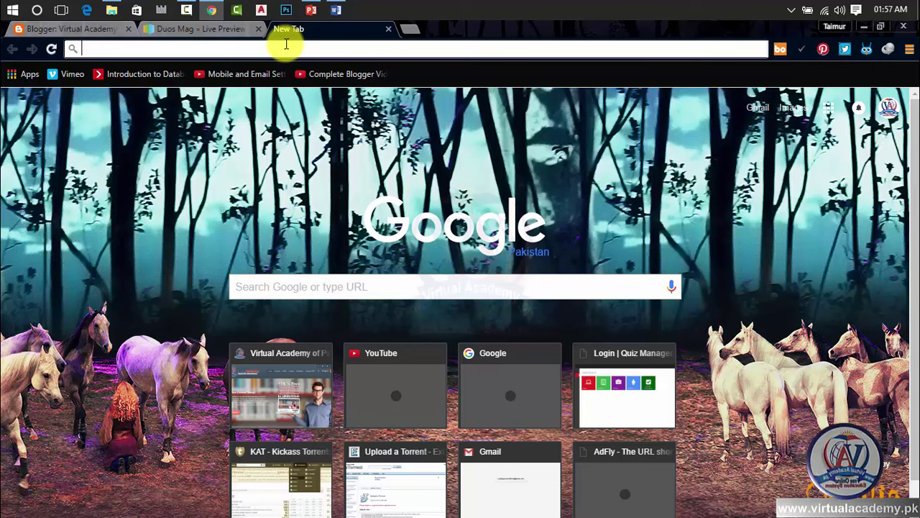
pyautogui.write('ky')
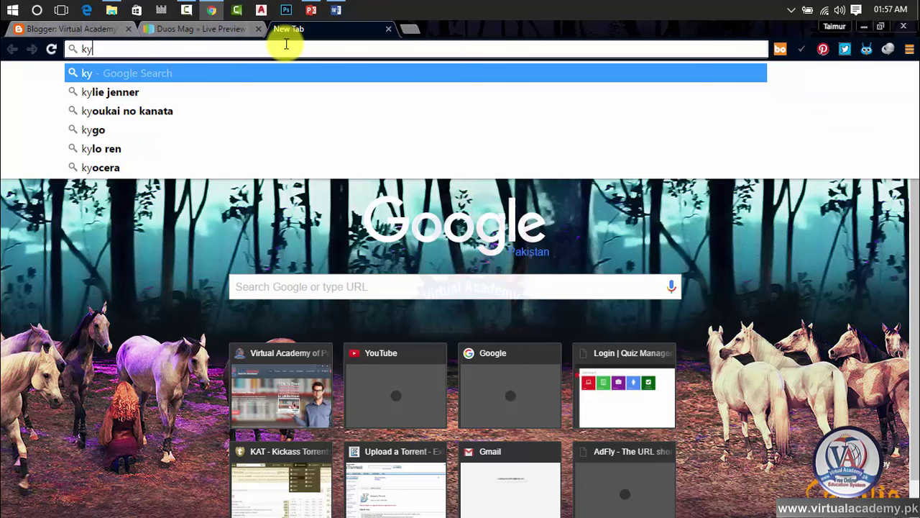
pyautogui.press('BackSpace')
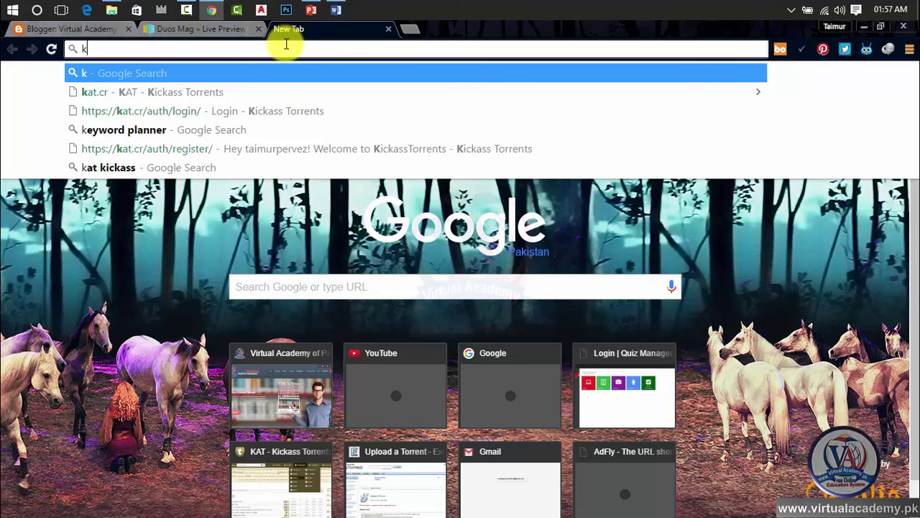
pyautogui.write('eyword%20plan')
pyautogui.press('Return')
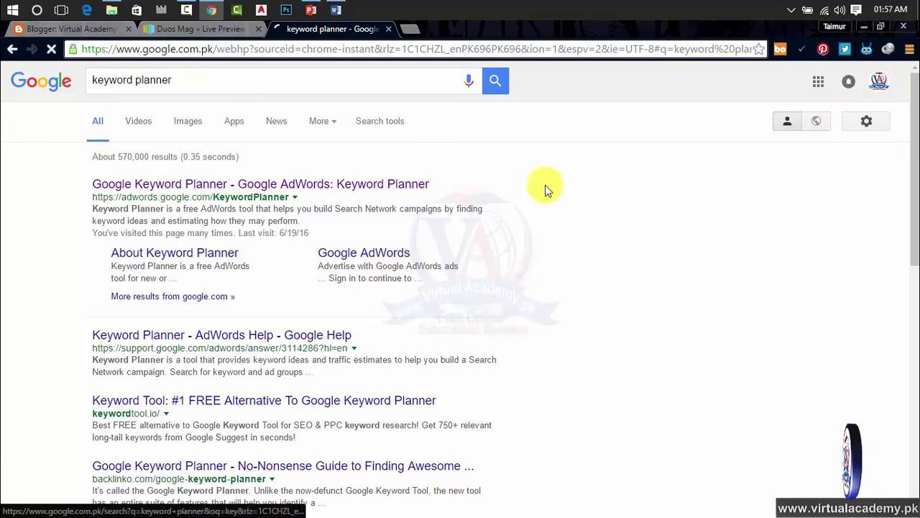
pyautogui.click(311, 183)
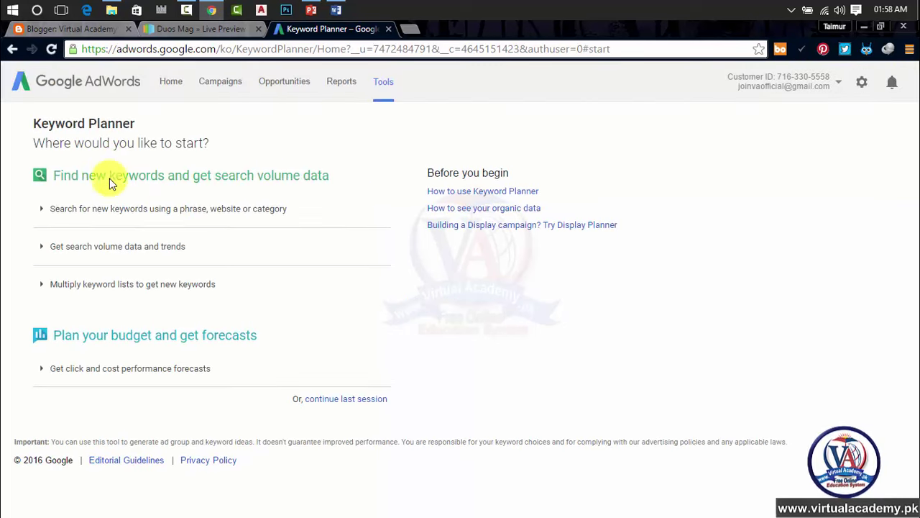
# - Get new keyword ideas in Keyword Planner for the product or service "free online blogger training"
pyautogui.click(139, 219)
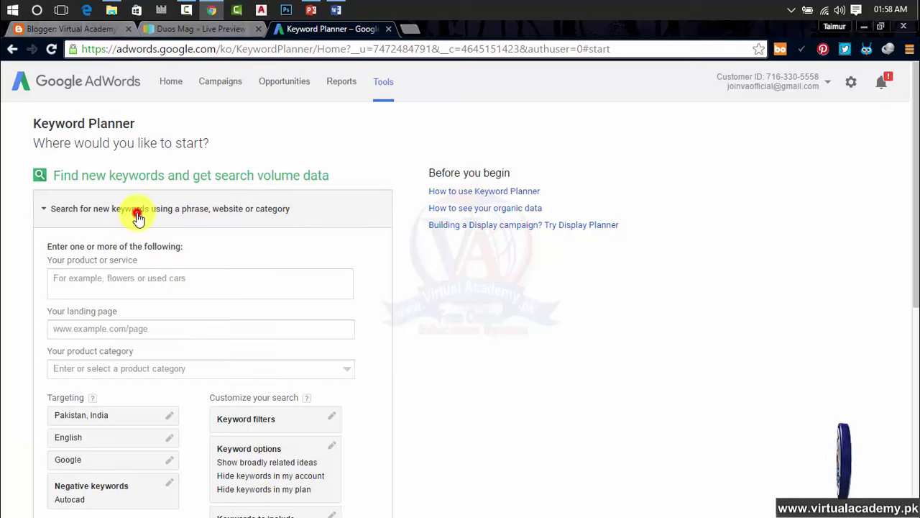
pyautogui.click(196, 279)
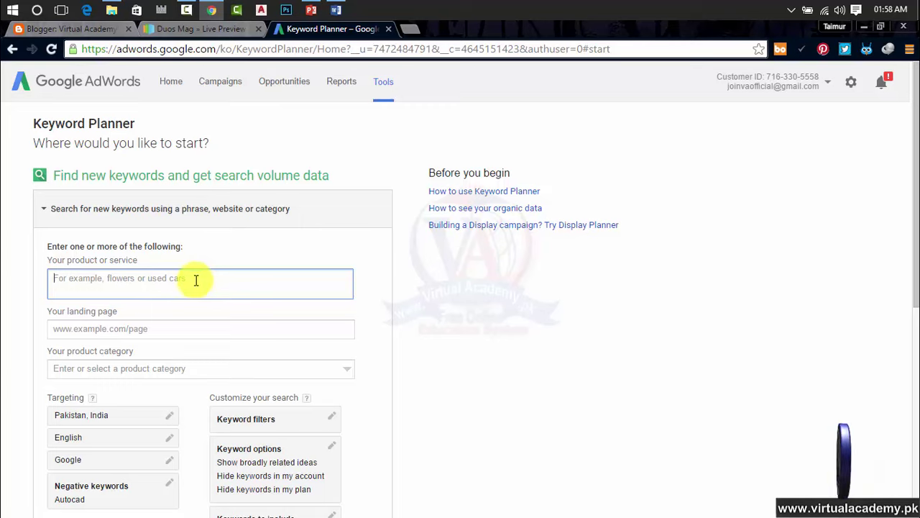
pyautogui.click(216, 282)
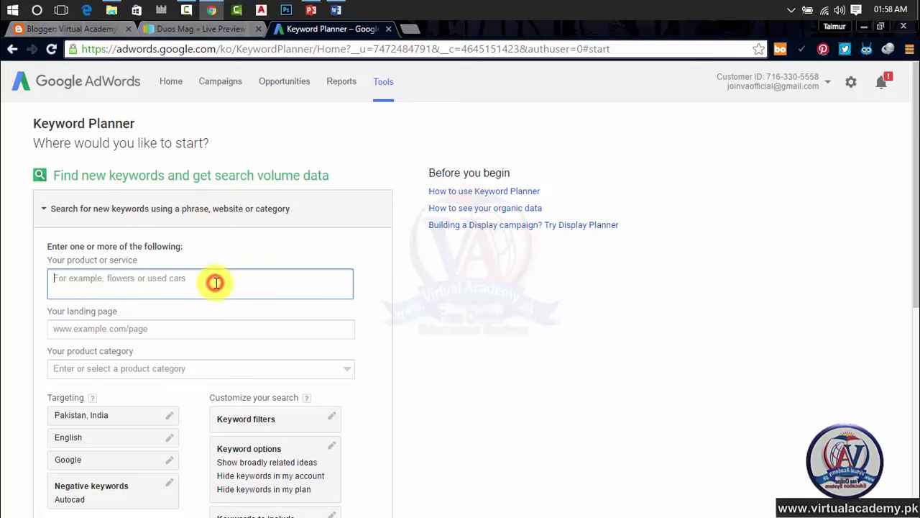
pyautogui.write('training')
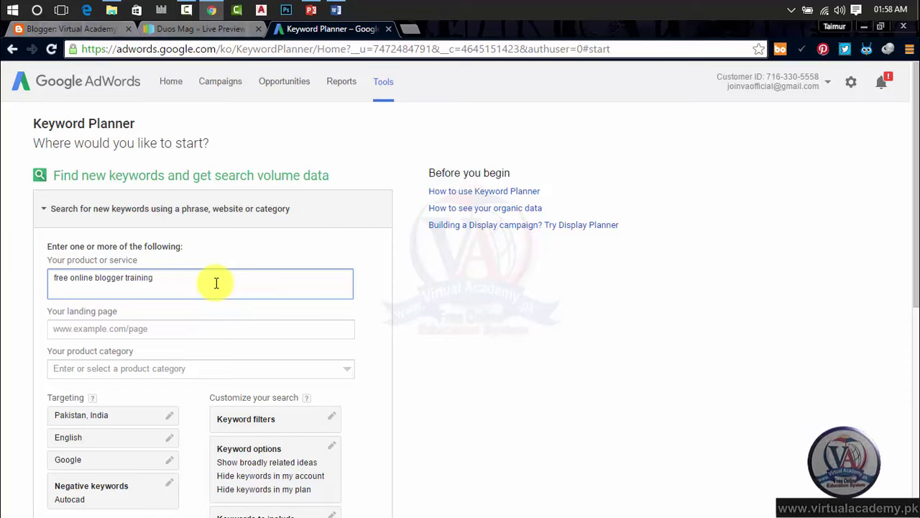
pyautogui.scroll(-3, 181, 154)
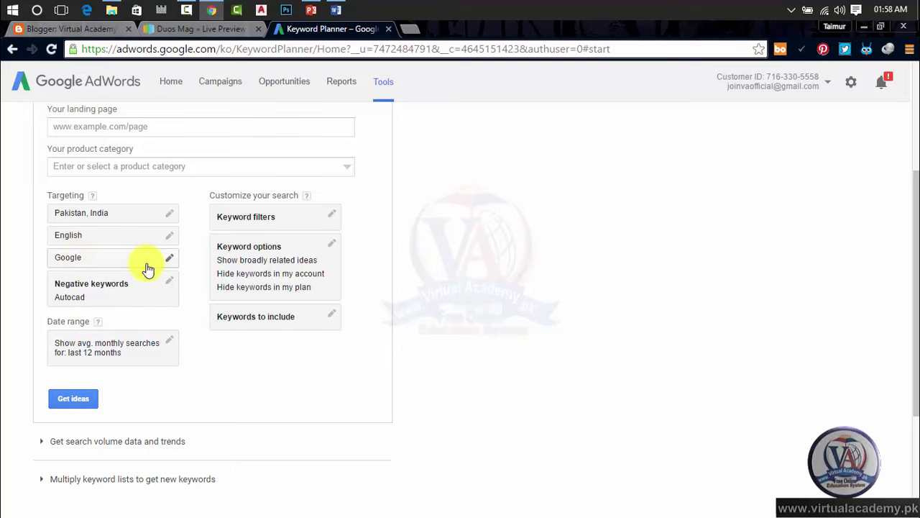
pyautogui.click(79, 403)
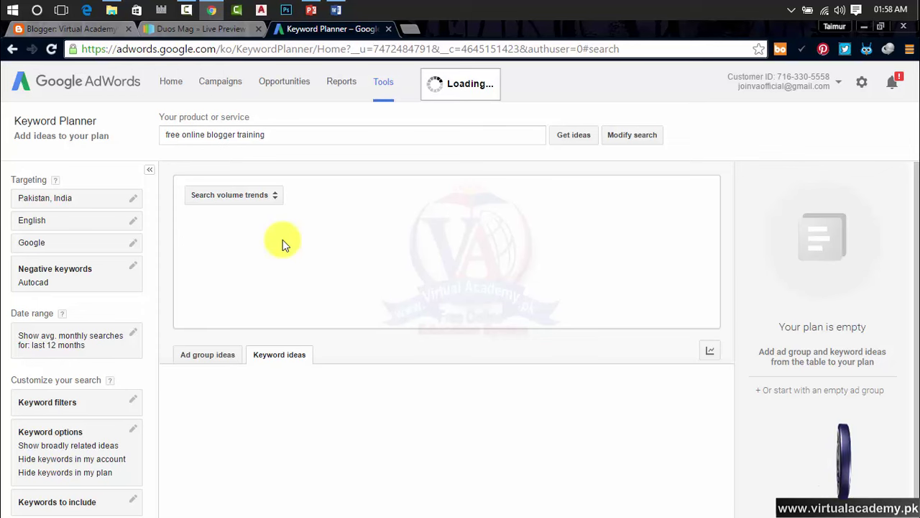
# - Examine the average monthly searches, competition and suggested bids of the keyword ideas, including the monthly trend for "blogging courses online"
pyautogui.scroll(-2, 282, 239)
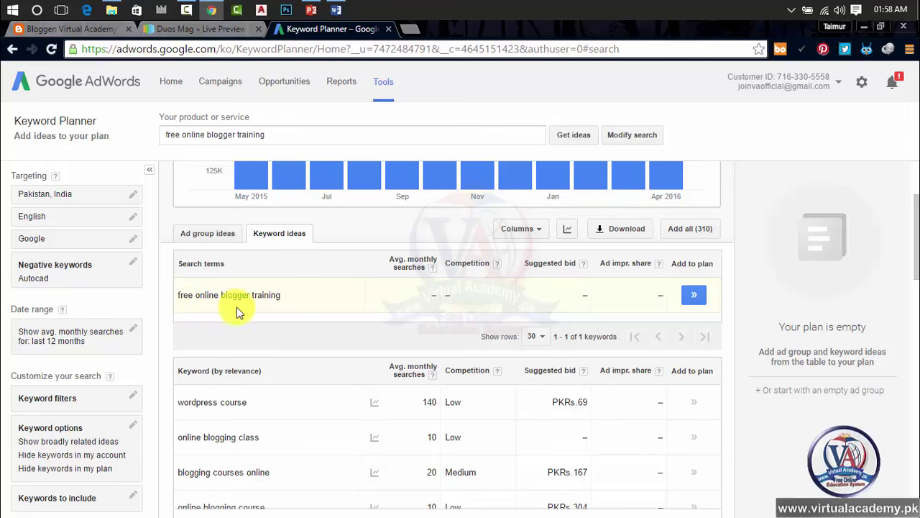
pyautogui.scroll(-3, 396, 310)
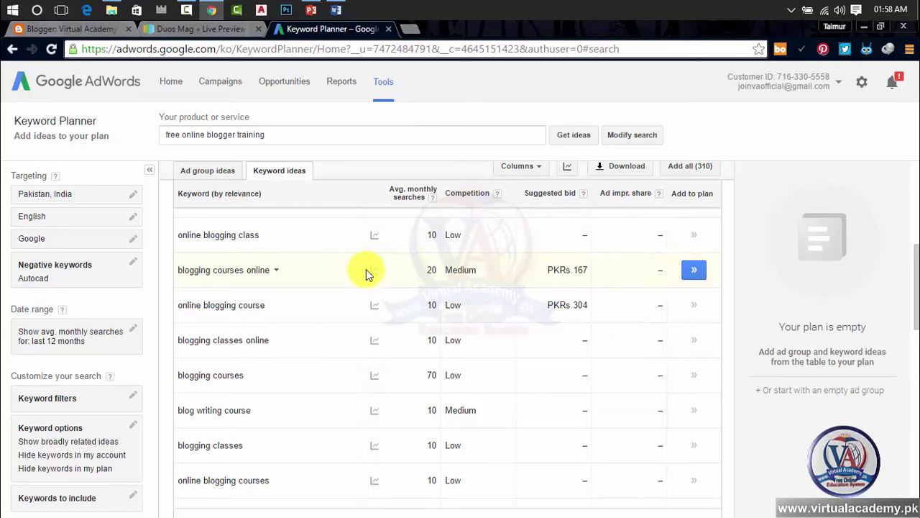
pyautogui.moveTo(375, 271)
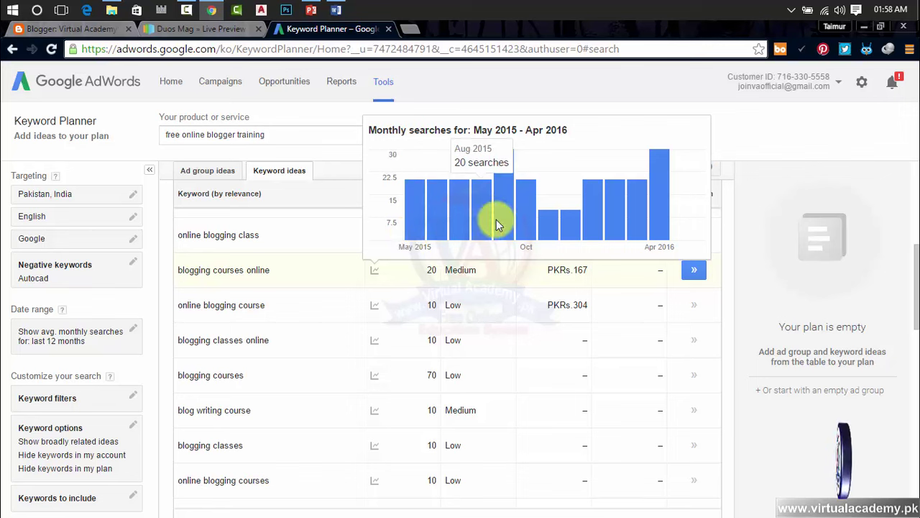
pyautogui.scroll(-2, 330, 322)
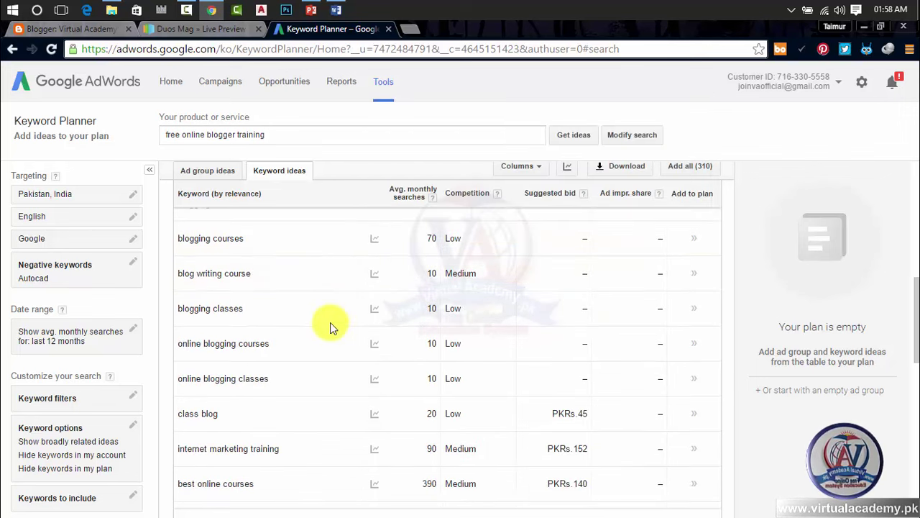
pyautogui.scroll(-2, 330, 322)
pyautogui.moveTo(375, 350)
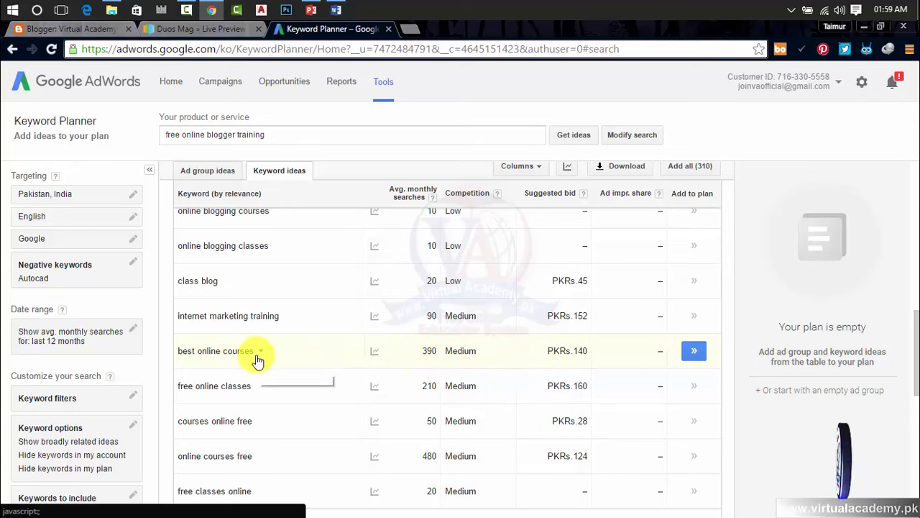
pyautogui.scroll(-2, 244, 353)
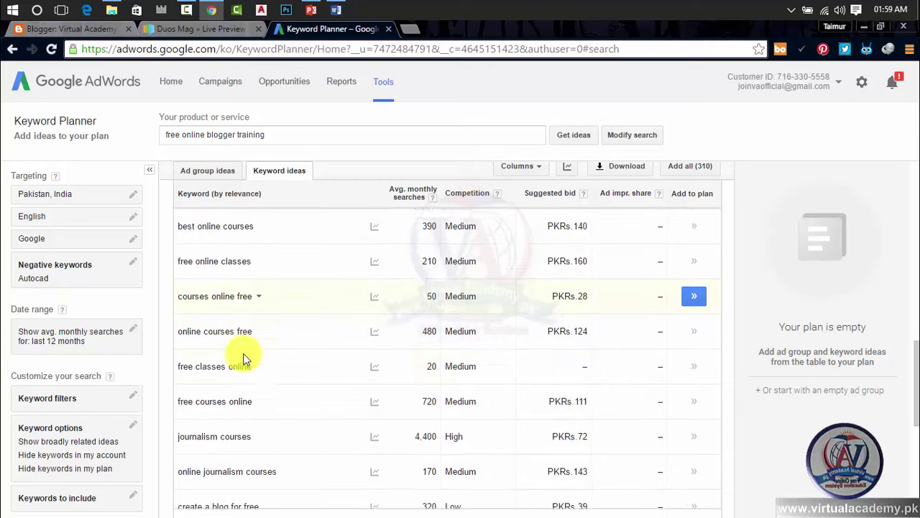
pyautogui.scroll(-1, 244, 355)
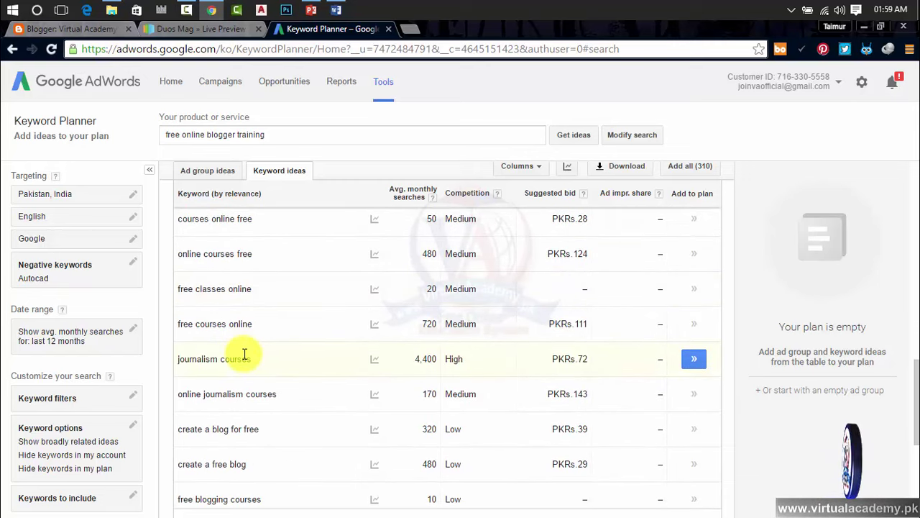
pyautogui.scroll(-3, 244, 353)
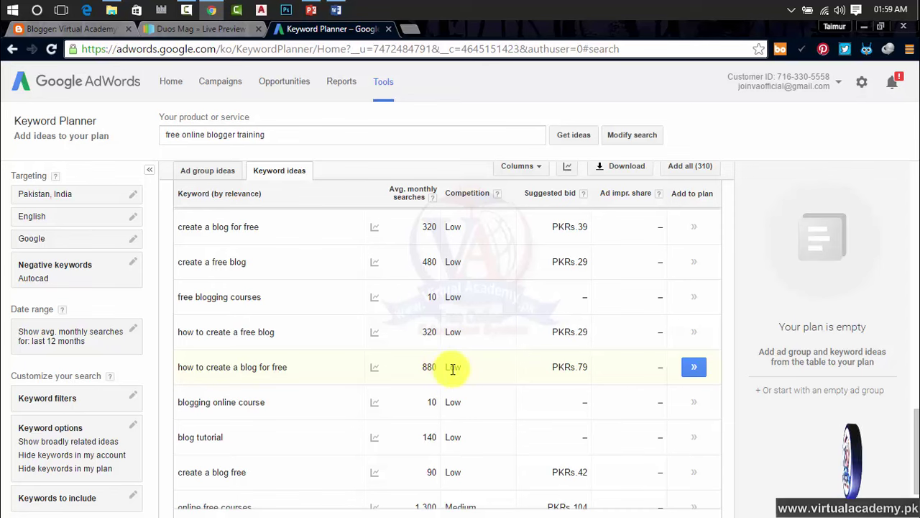
pyautogui.scroll(-3, 453, 368)
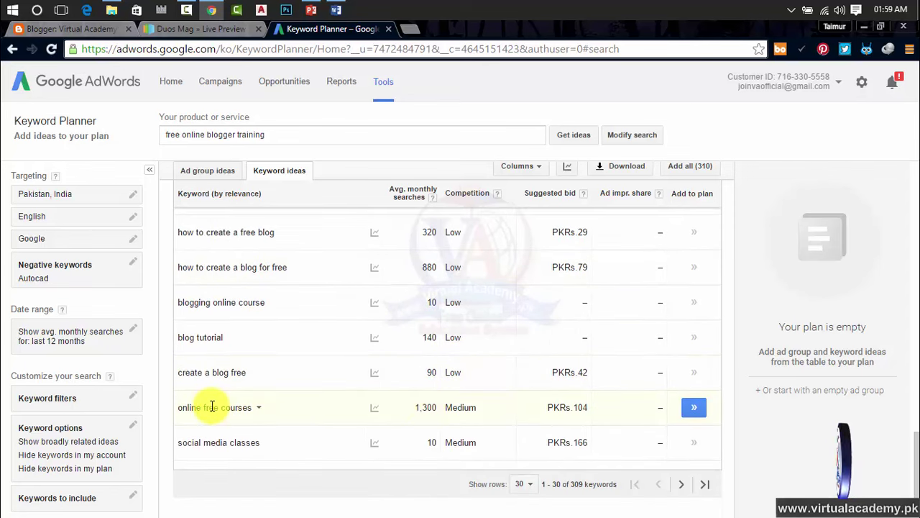
pyautogui.scroll(15, 431, 407)
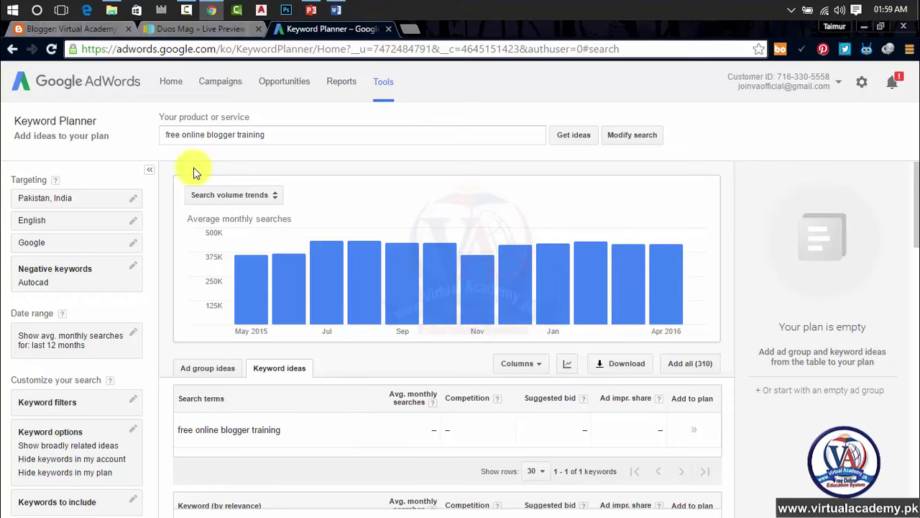
# - Close Keyword Planner, finish the post's search description section in Blogger and expand the post's Options
pyautogui.click(389, 29)
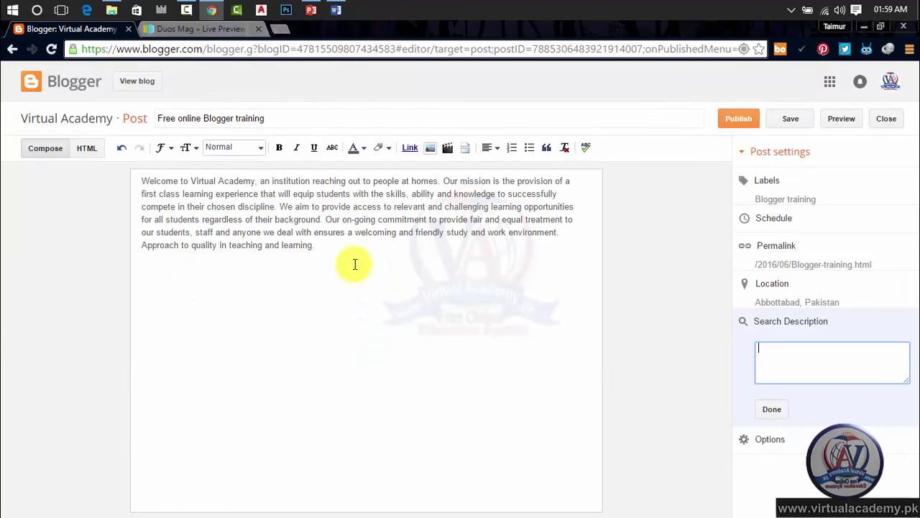
pyautogui.click(773, 411)
pyautogui.click(782, 351)
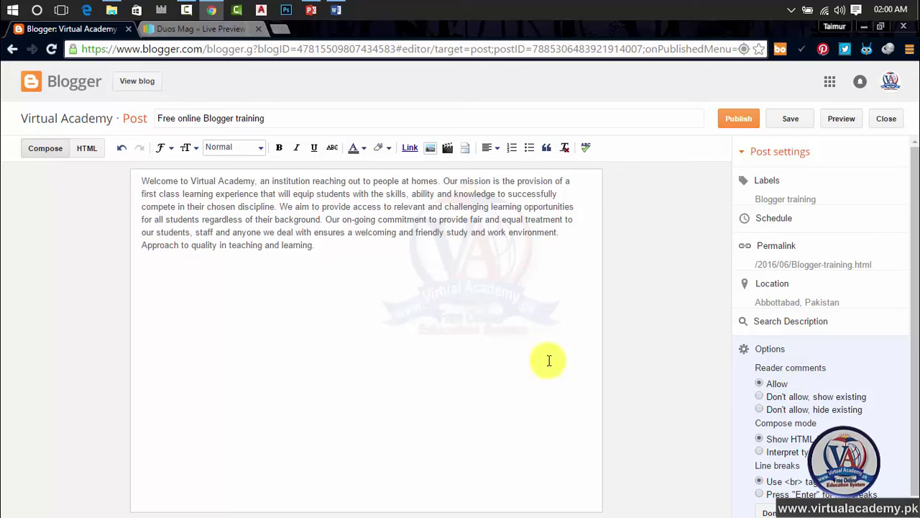
pyautogui.scroll(-1, 784, 388)
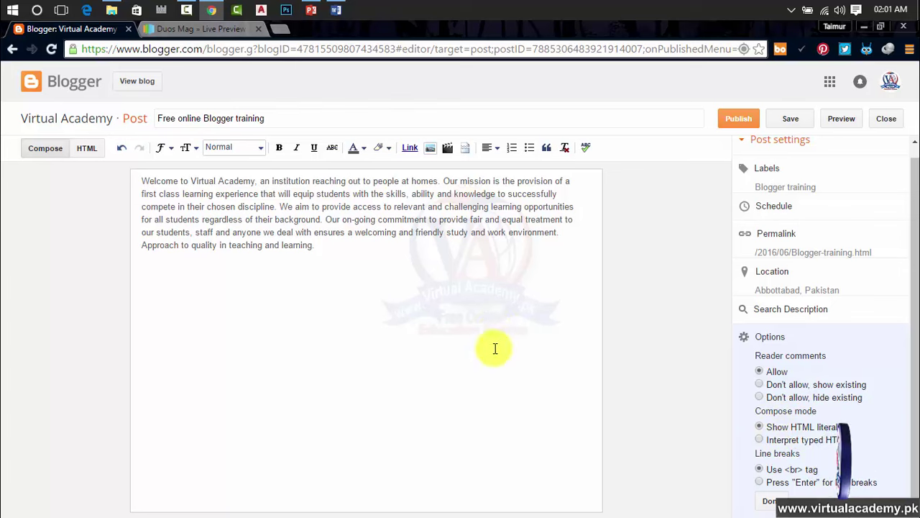
# - Examine the post's HTML source alongside its Compose view and return to the Compose view
pyautogui.click(90, 152)
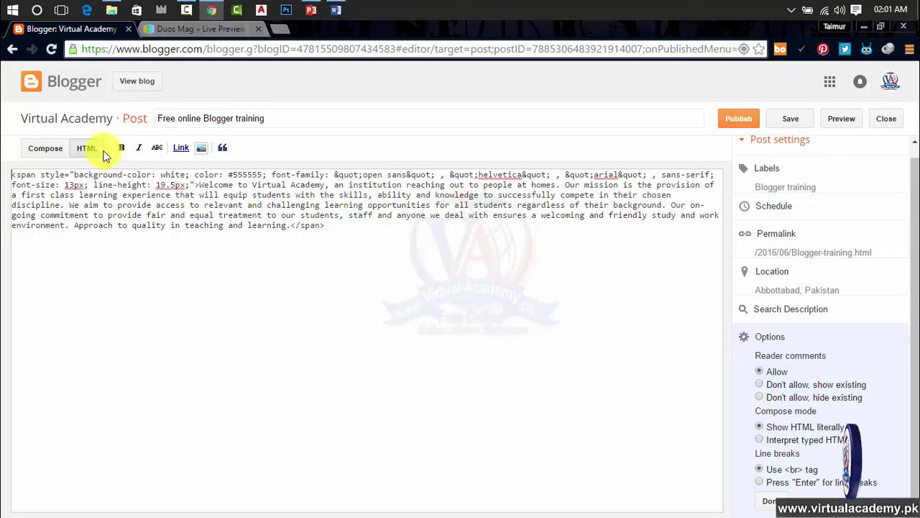
pyautogui.click(45, 149)
pyautogui.click(76, 149)
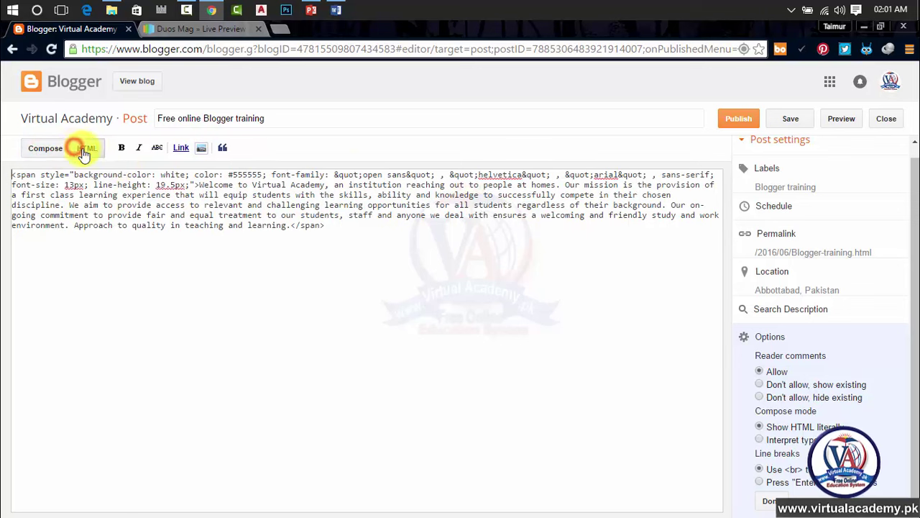
pyautogui.moveTo(12, 173); pyautogui.dragTo(185, 215)
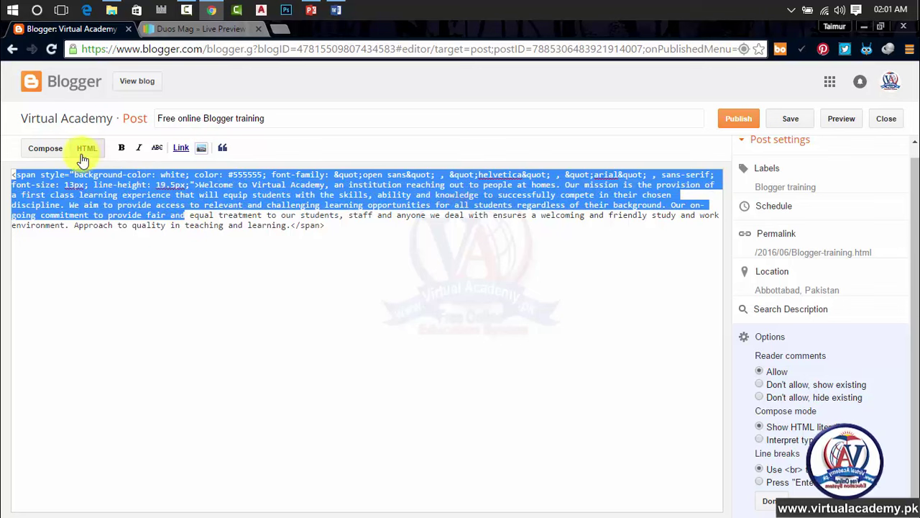
pyautogui.click(56, 154)
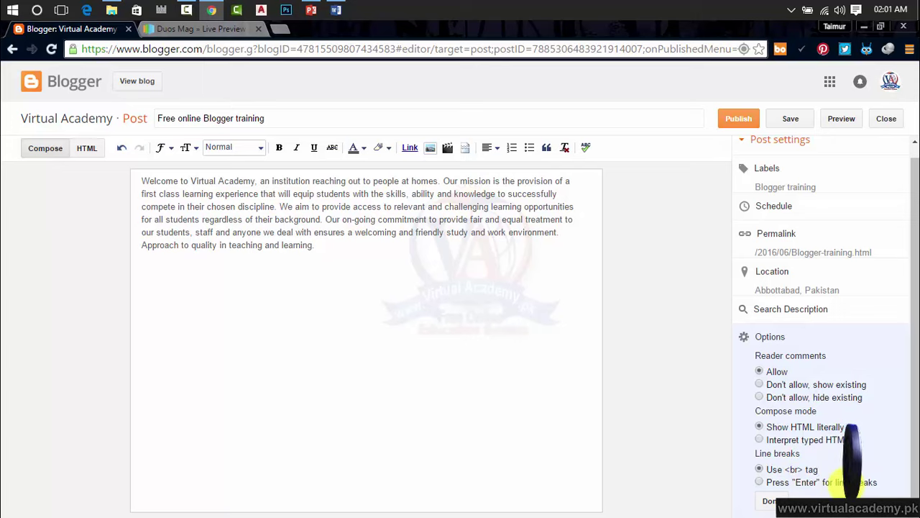
# - Set the line breaks option to 'Press "Enter" for line breaks' and insert a line break after "our students," in the post
pyautogui.click(762, 481)
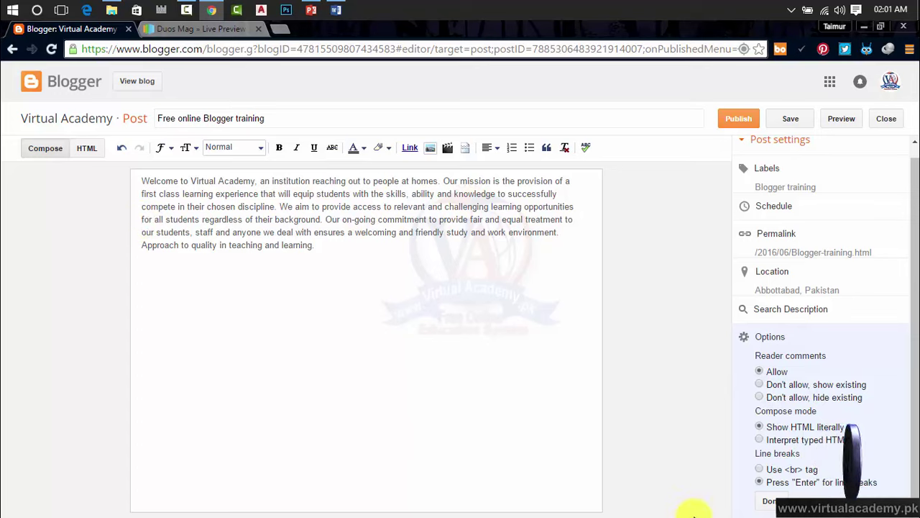
pyautogui.click(770, 501)
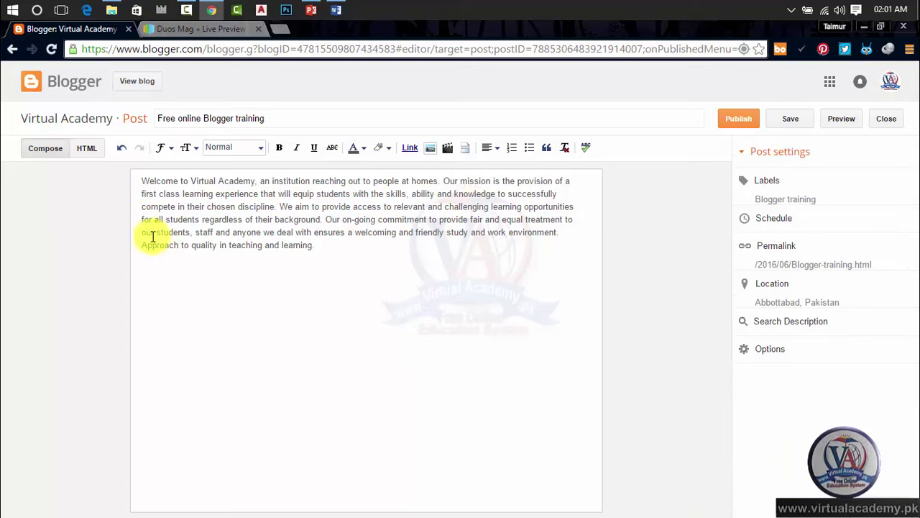
pyautogui.moveTo(141, 232); pyautogui.dragTo(172, 236)
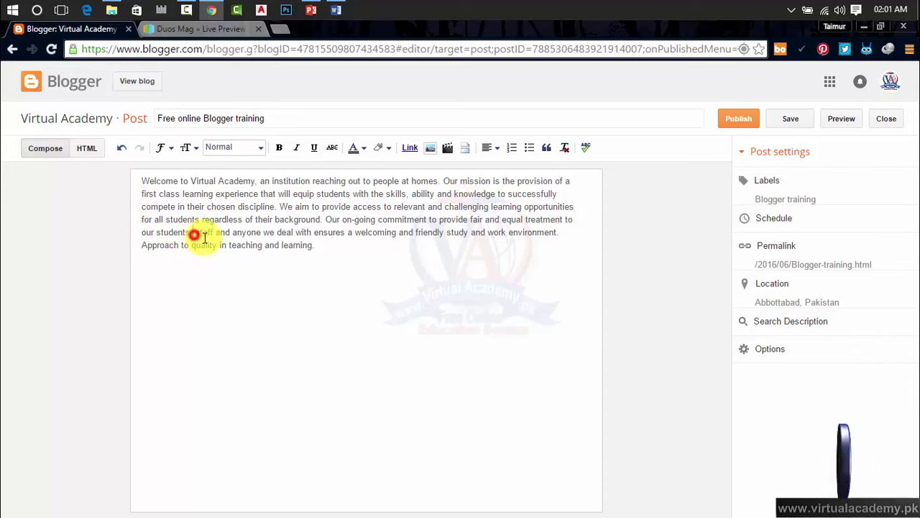
pyautogui.press('Return')
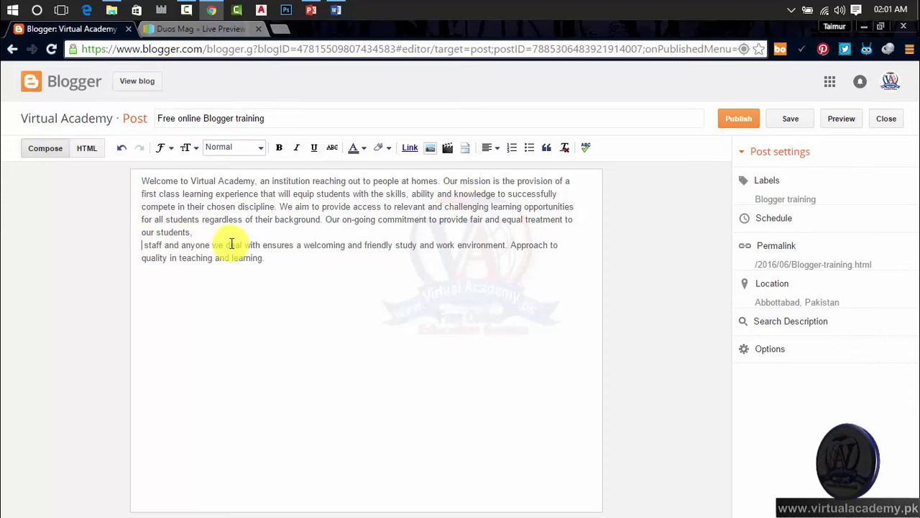
# - Compare the new line break in the HTML and Compose views, checking the &nbsp; code before "staff"
pyautogui.click(85, 153)
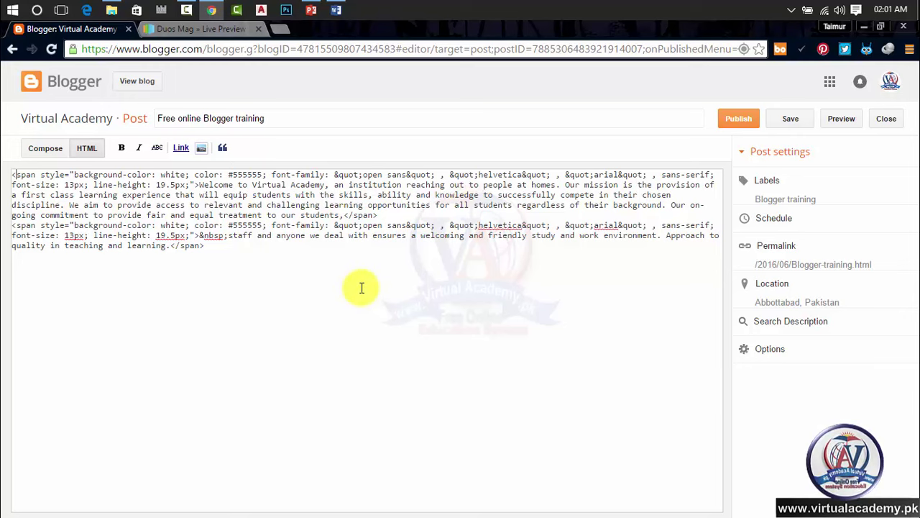
pyautogui.click(45, 151)
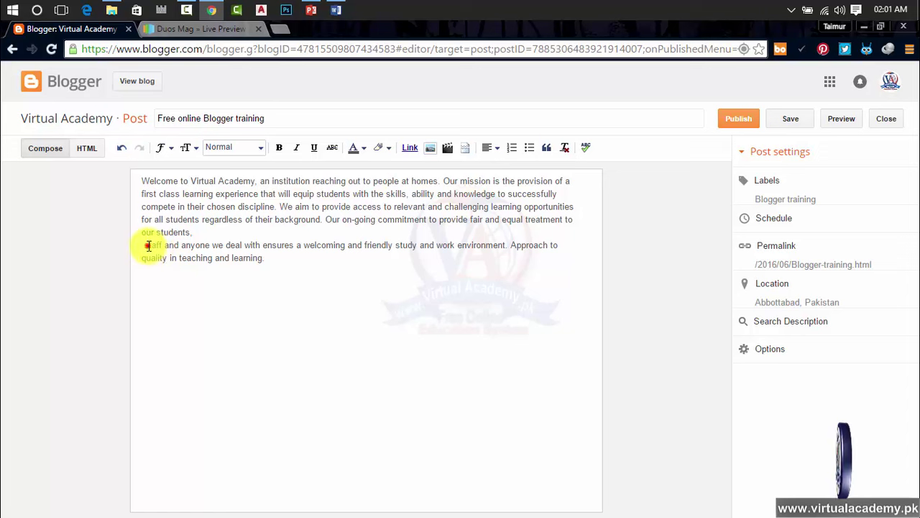
pyautogui.click(87, 149)
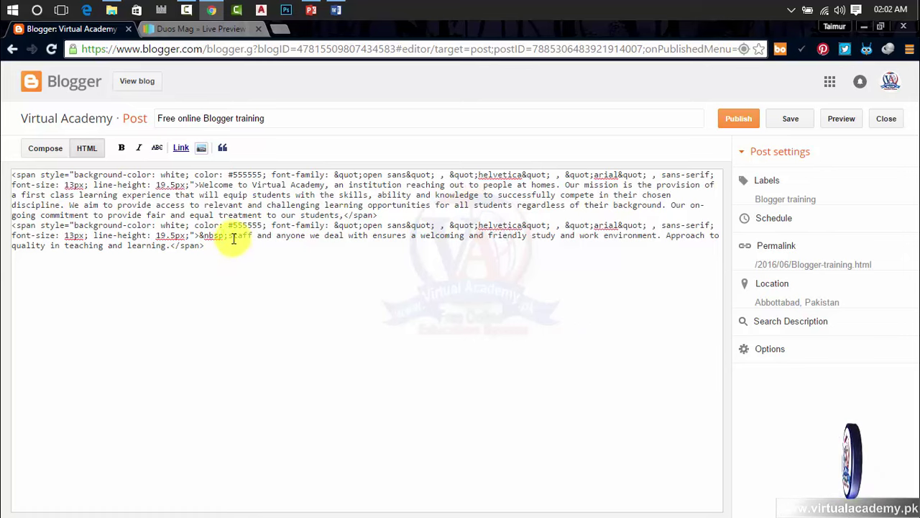
pyautogui.moveTo(208, 235); pyautogui.dragTo(199, 235)
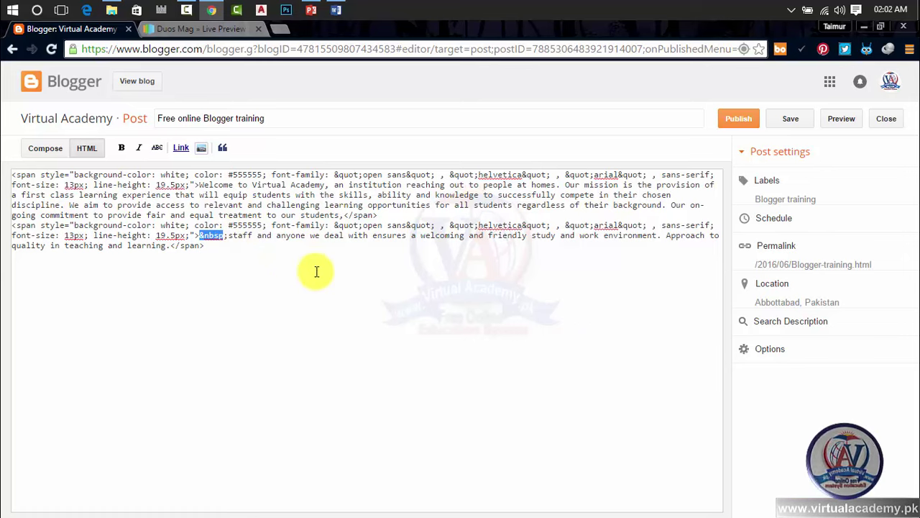
pyautogui.click(59, 154)
# - Set the post's line breaks option to "Use <br> tag" and delete the space and line break before "staff"
pyautogui.click(770, 349)
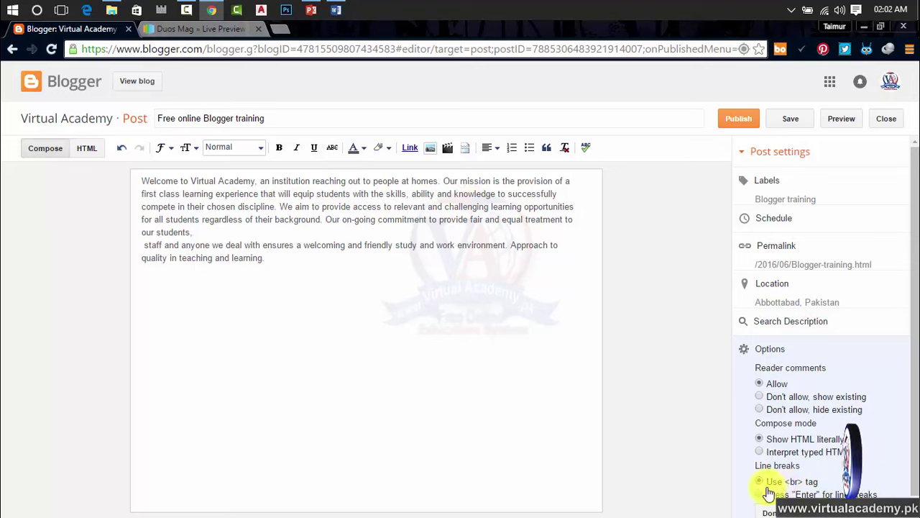
pyautogui.click(768, 512)
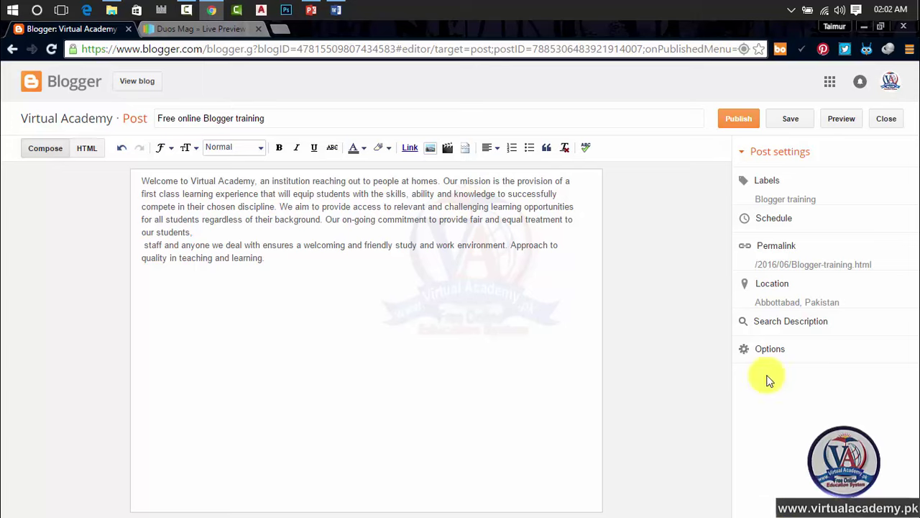
pyautogui.click(145, 246)
pyautogui.press('BackSpace')
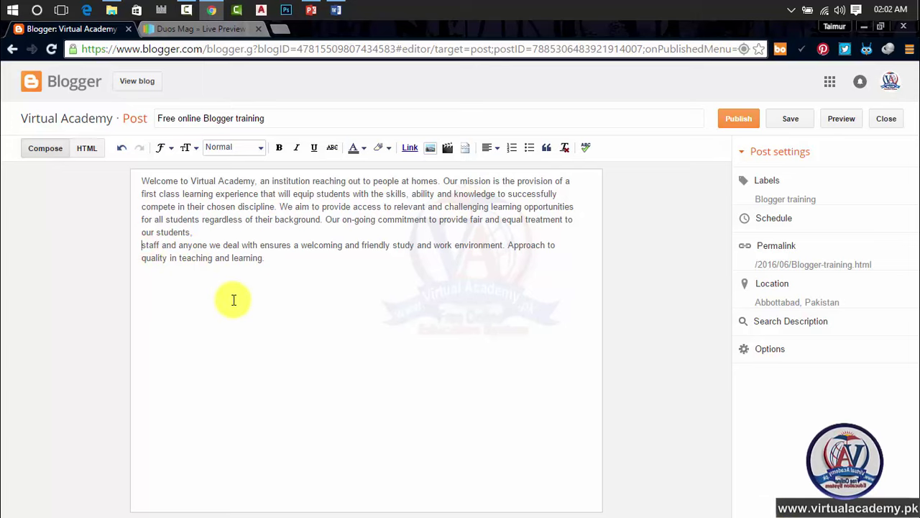
pyautogui.press('BackSpace')
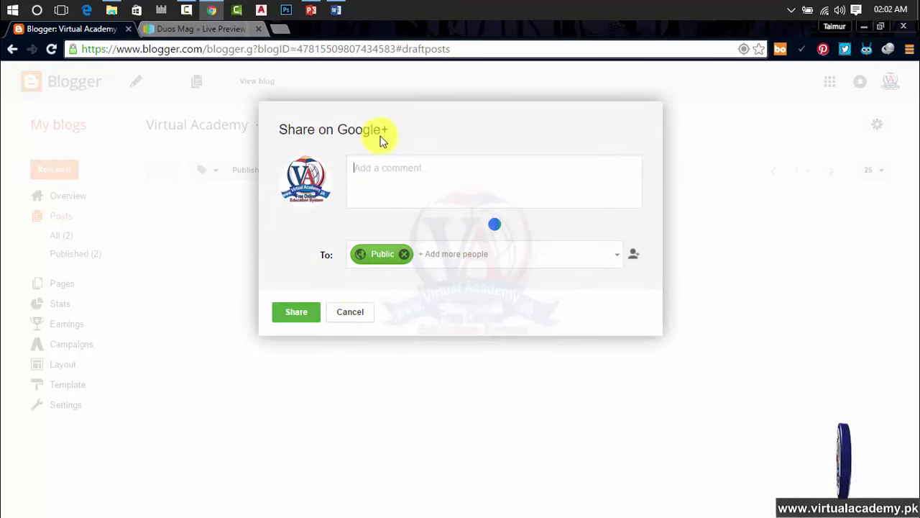
# - Dismiss the Google+ sharing prompt, open the live Virtual Academy blog and close the Duos Mag preview tab
pyautogui.click(350, 312)
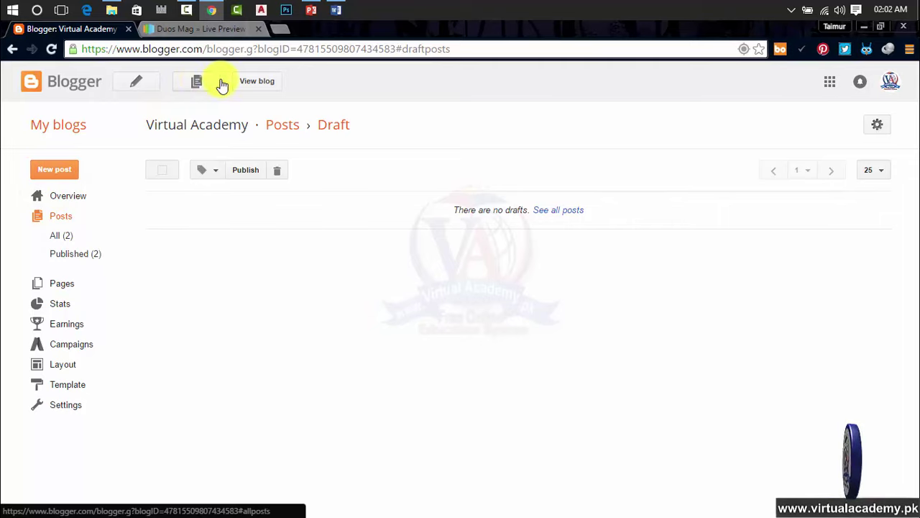
pyautogui.click(257, 82)
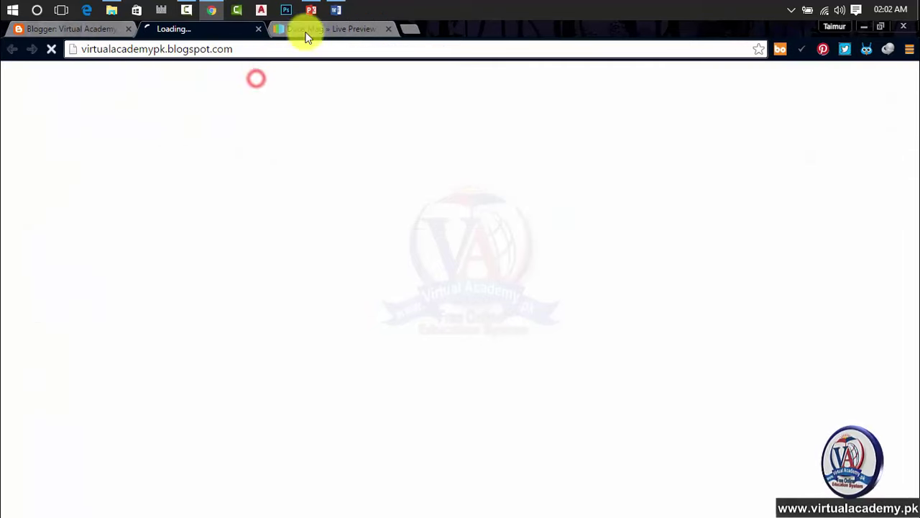
pyautogui.click(391, 30)
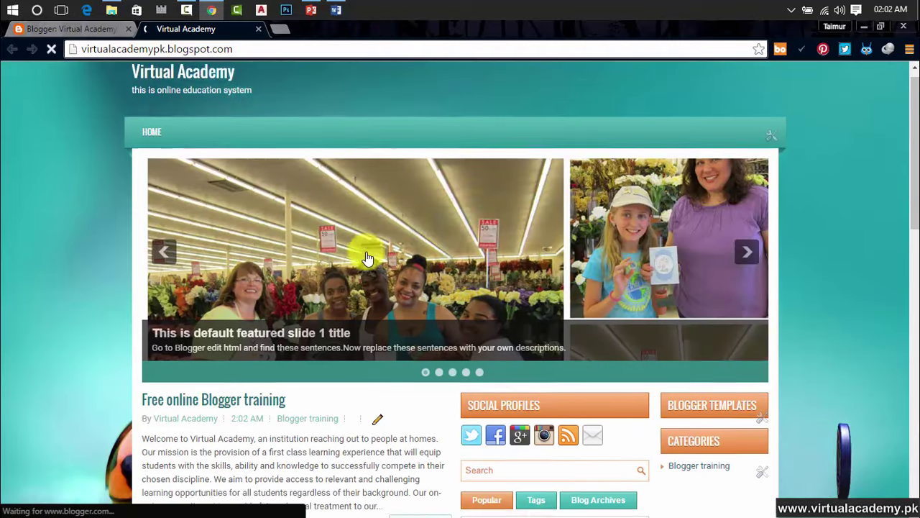
# - Open the full "Virtual Academy" post from the blog's home page and review its content and related posts
pyautogui.scroll(-5, 367, 258)
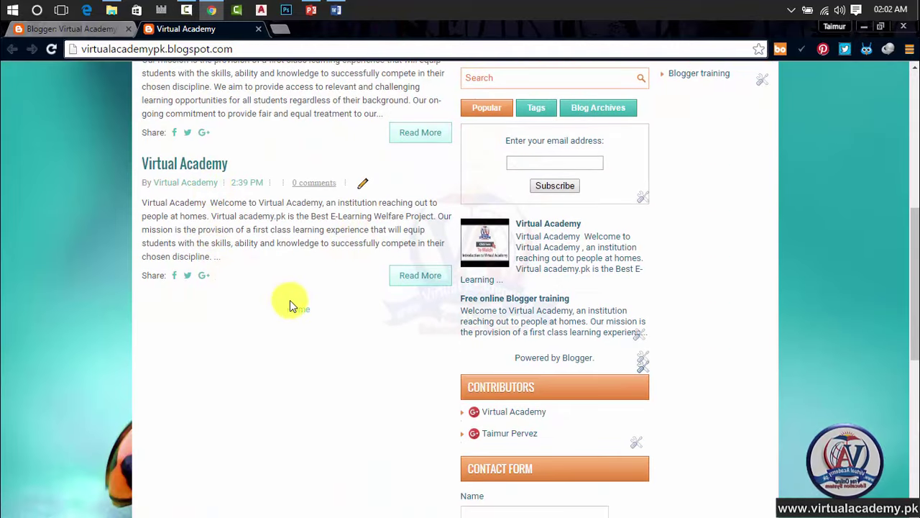
pyautogui.click(298, 315)
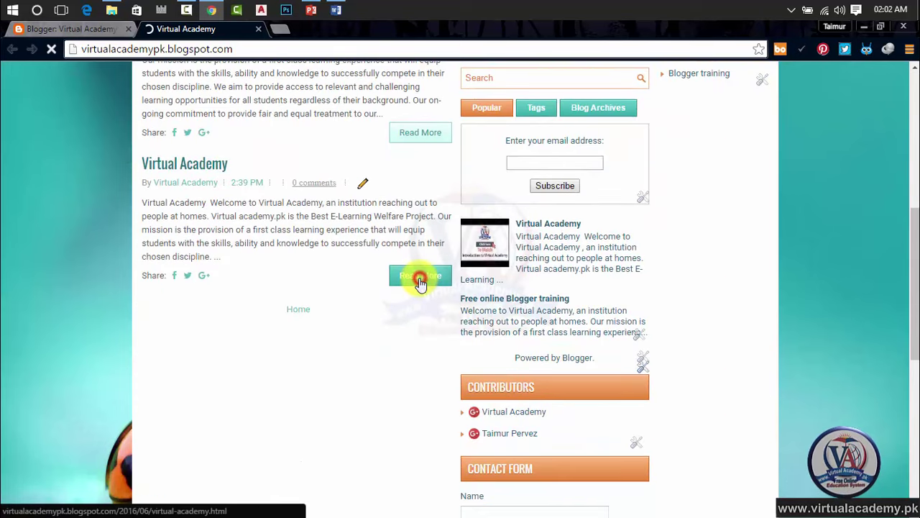
pyautogui.click(420, 284)
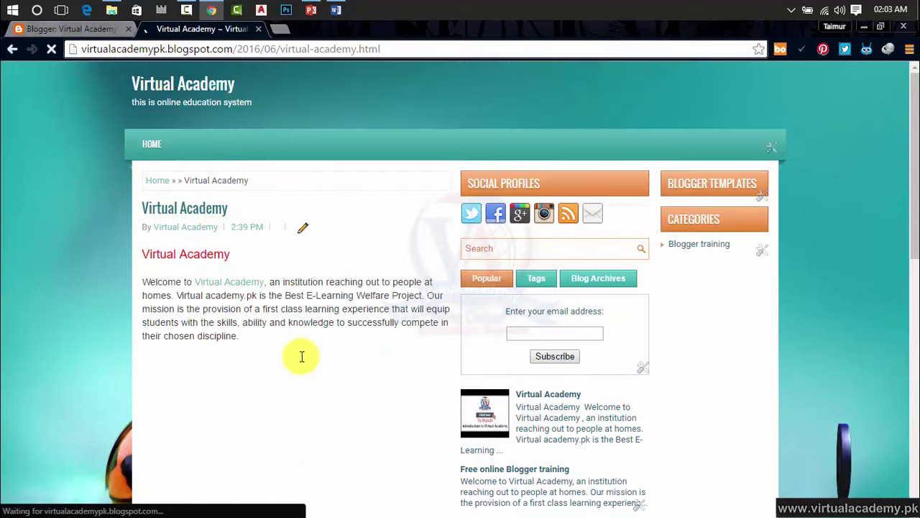
pyautogui.scroll(-5, 302, 359)
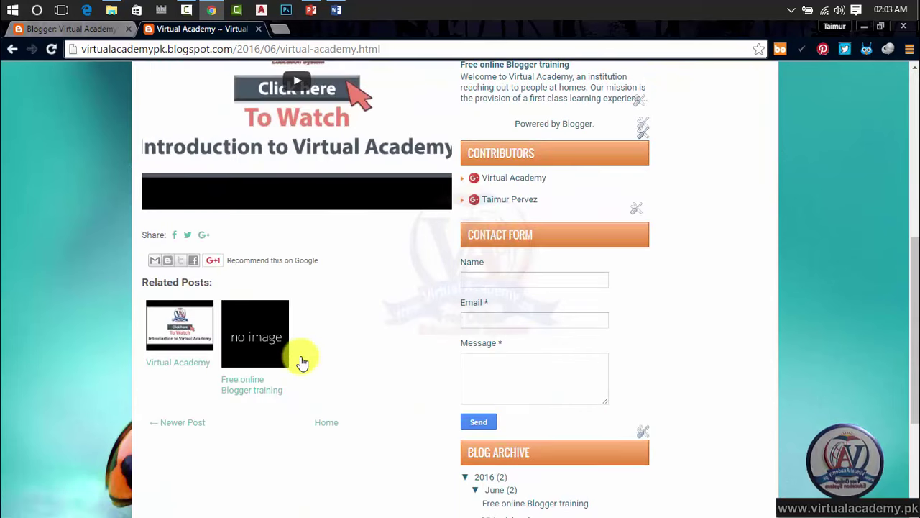
pyautogui.scroll(-3, 413, 270)
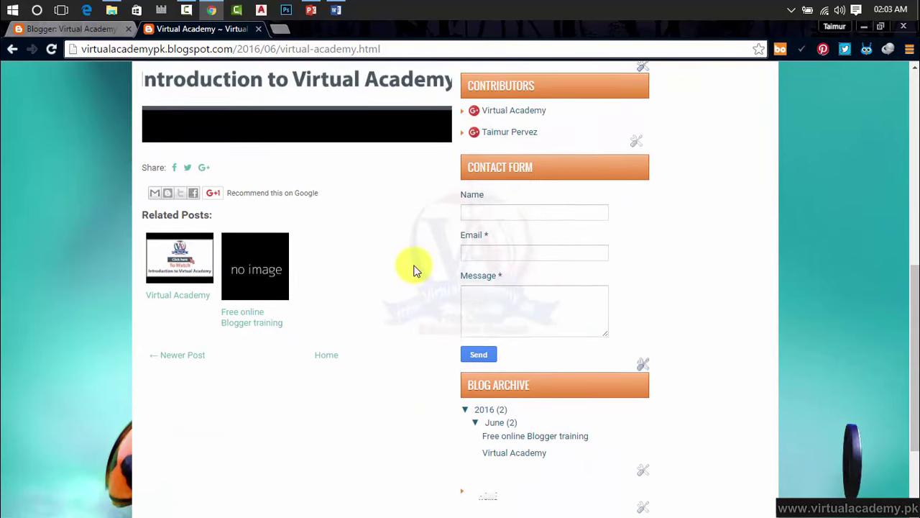
pyautogui.scroll(5, 413, 270)
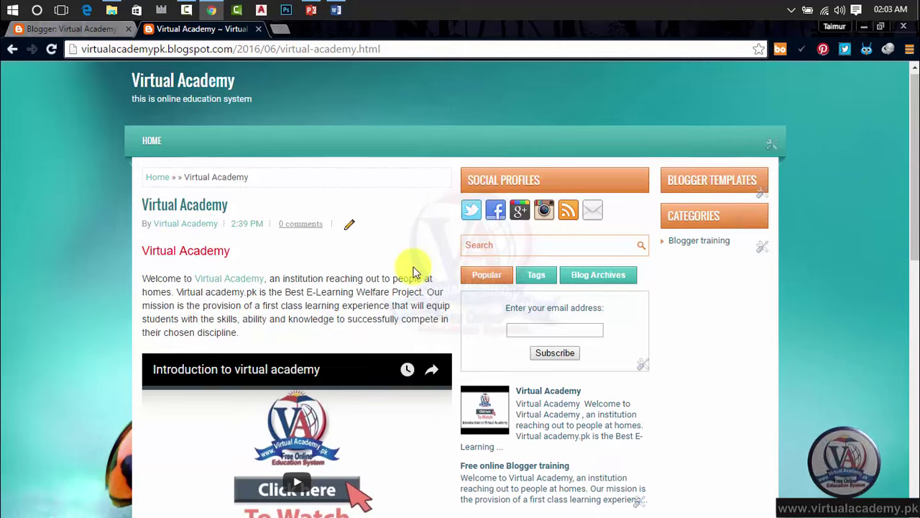
pyautogui.scroll(-7, 414, 272)
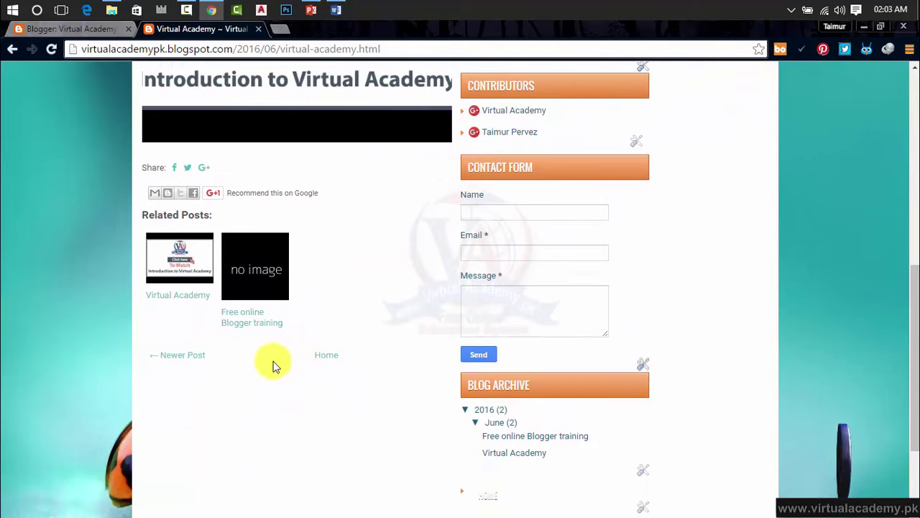
# - Open the "Free online Blogger training" post from the related posts and check its location and related posts
pyautogui.click(245, 319)
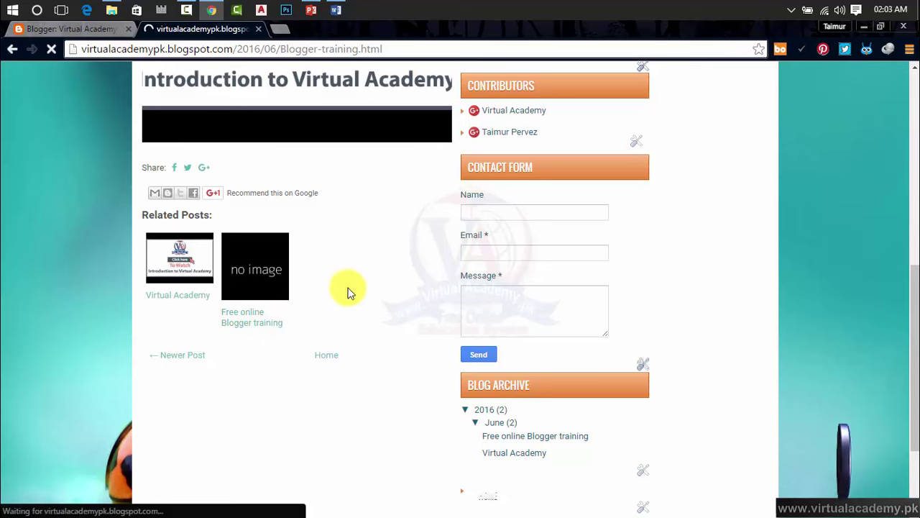
pyautogui.scroll(-2, 346, 295)
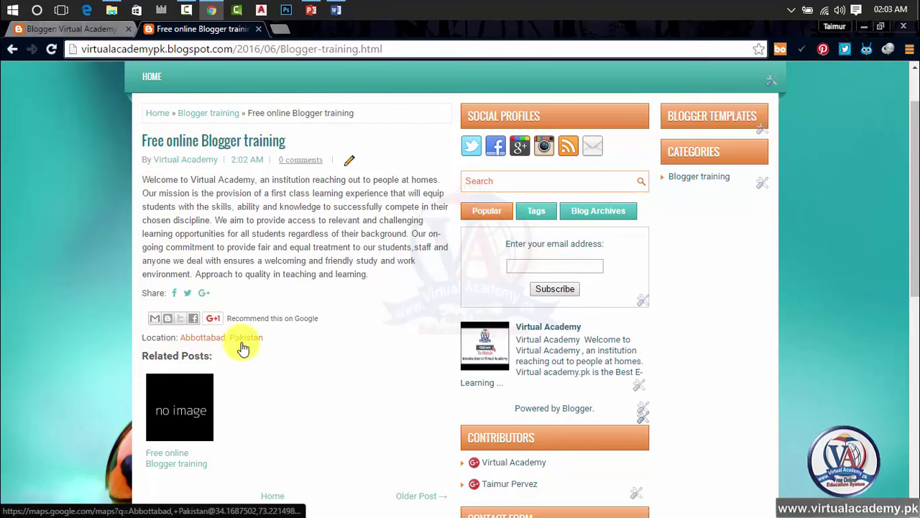
pyautogui.scroll(-2, 216, 348)
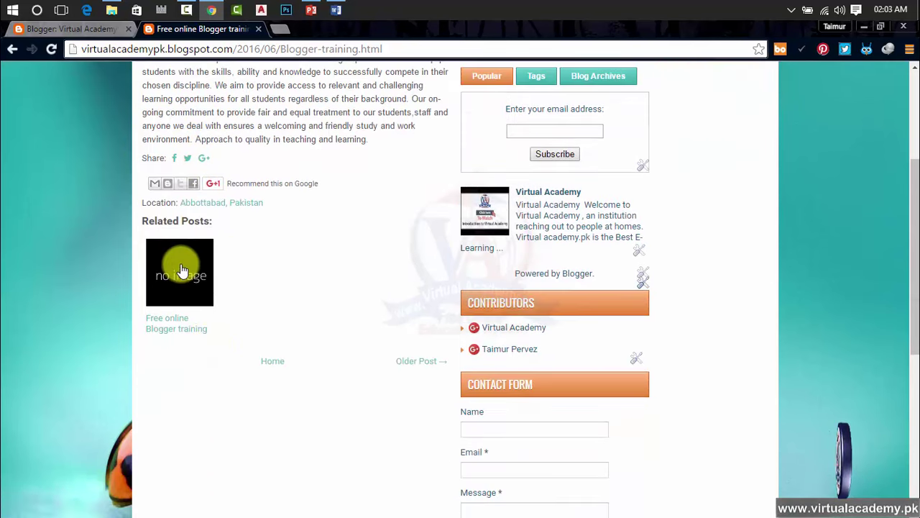
pyautogui.click(186, 335)
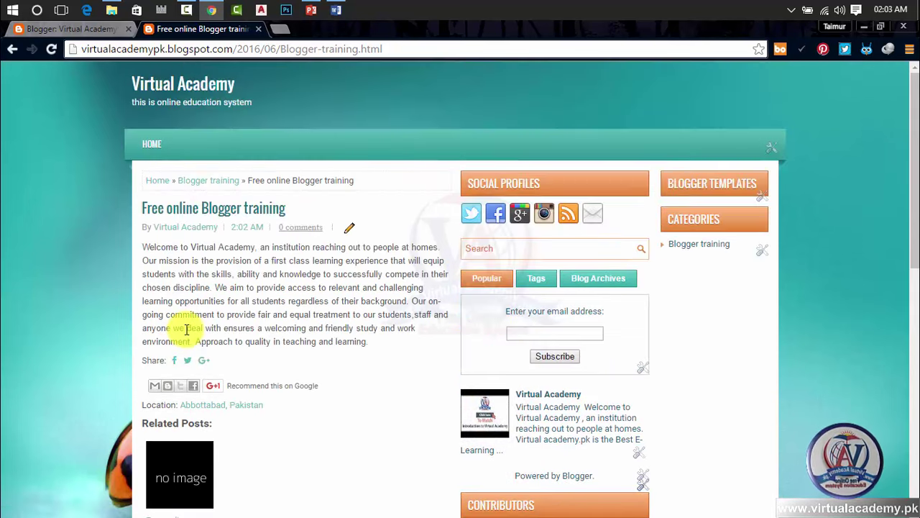
pyautogui.scroll(-5, 186, 331)
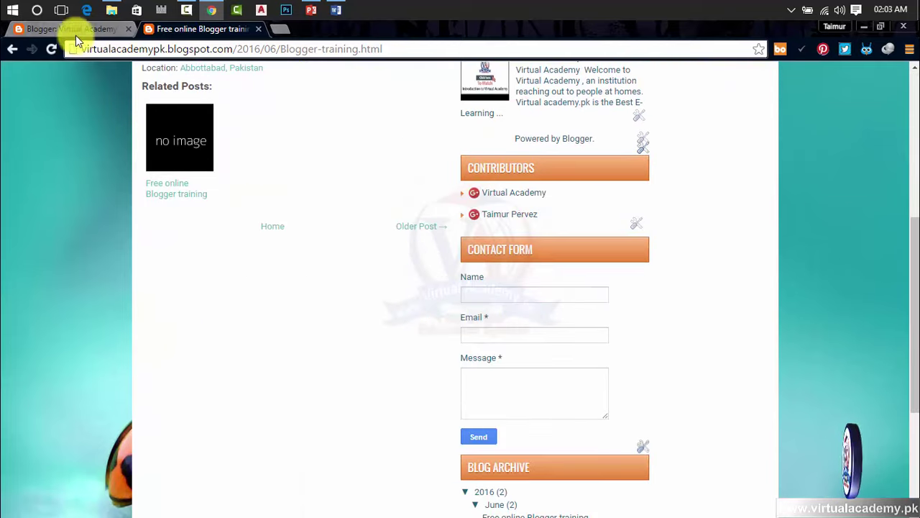
# - Return to the Blogger dashboard, start a new post and expand its Labels setting
pyautogui.click(75, 29)
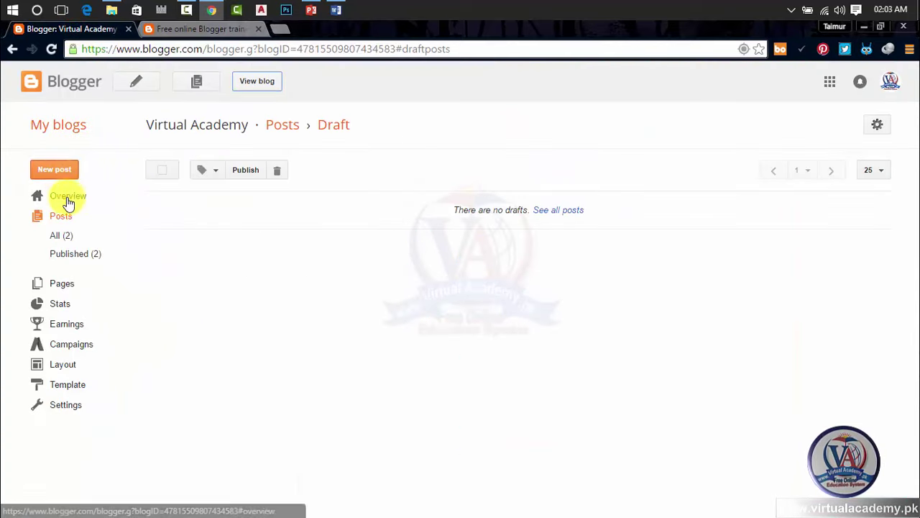
pyautogui.click(55, 170)
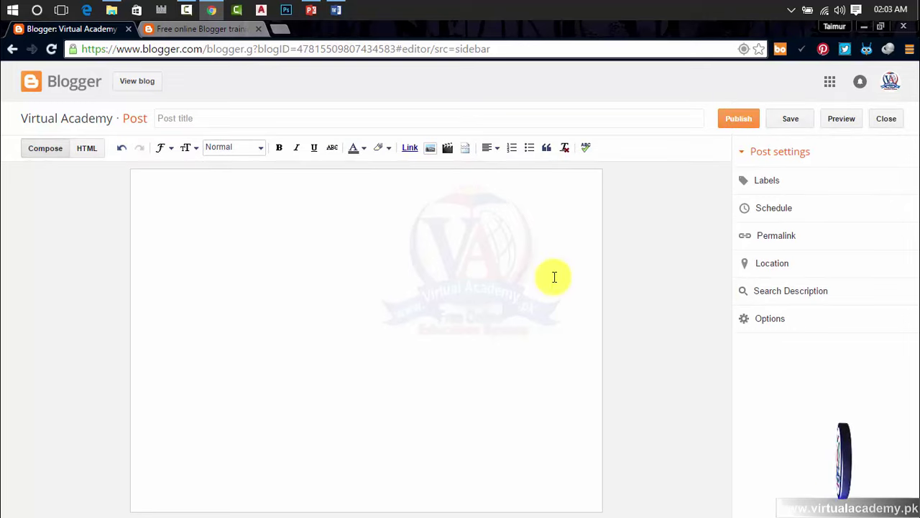
pyautogui.click(769, 180)
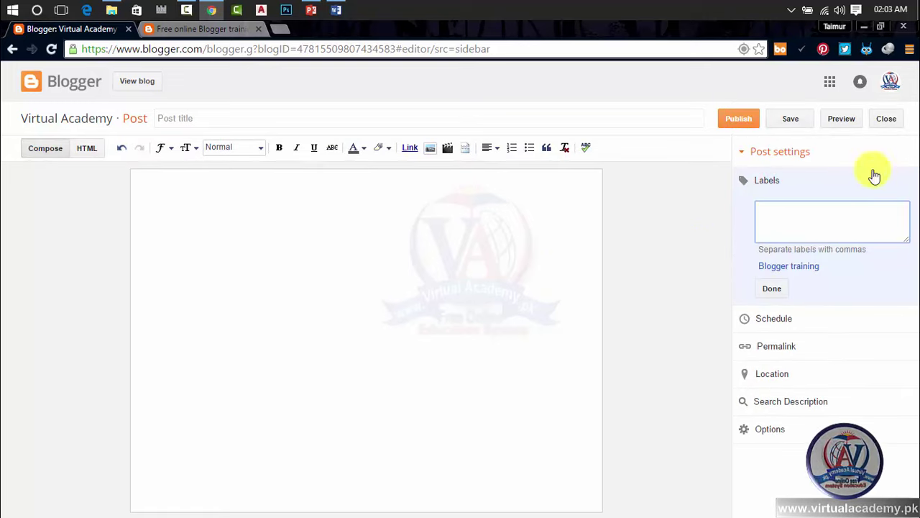
pyautogui.click(213, 29)
pyautogui.click(68, 29)
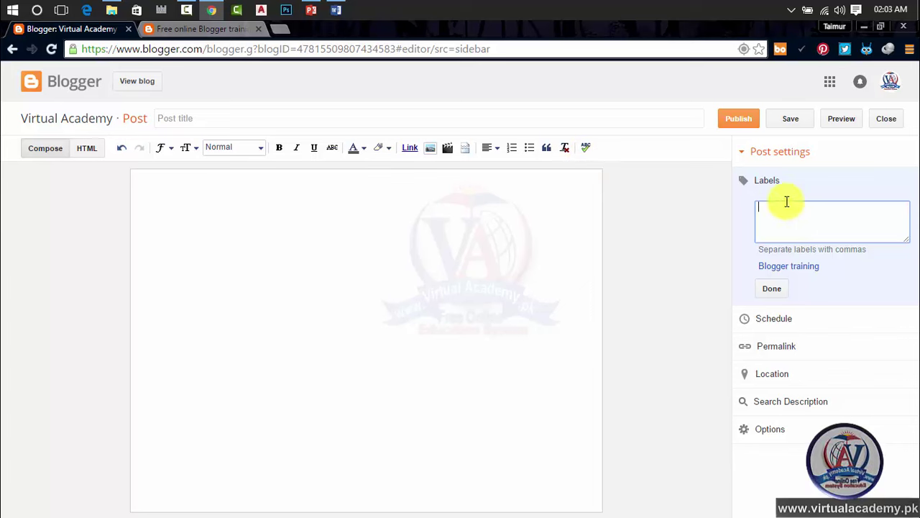
# - Return to the published training post and view the posts in the "Blogger training" category
pyautogui.click(170, 30)
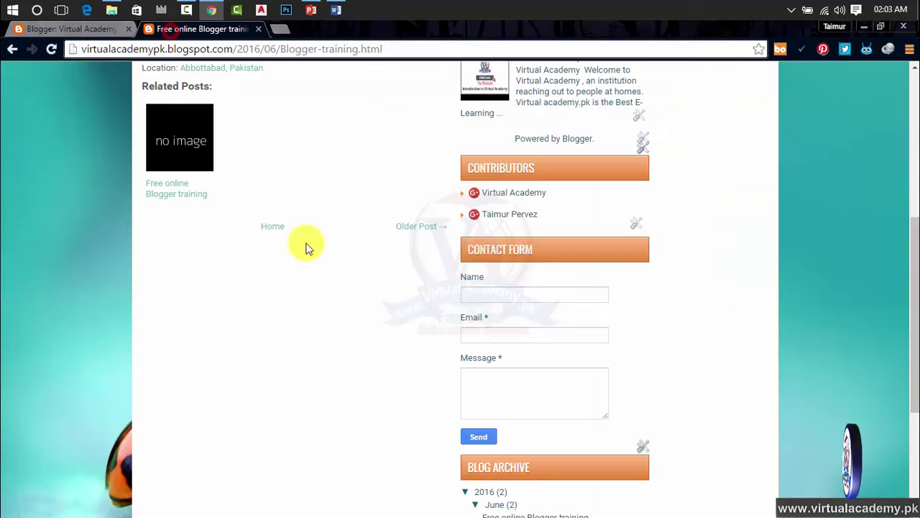
pyautogui.scroll(2, 323, 241)
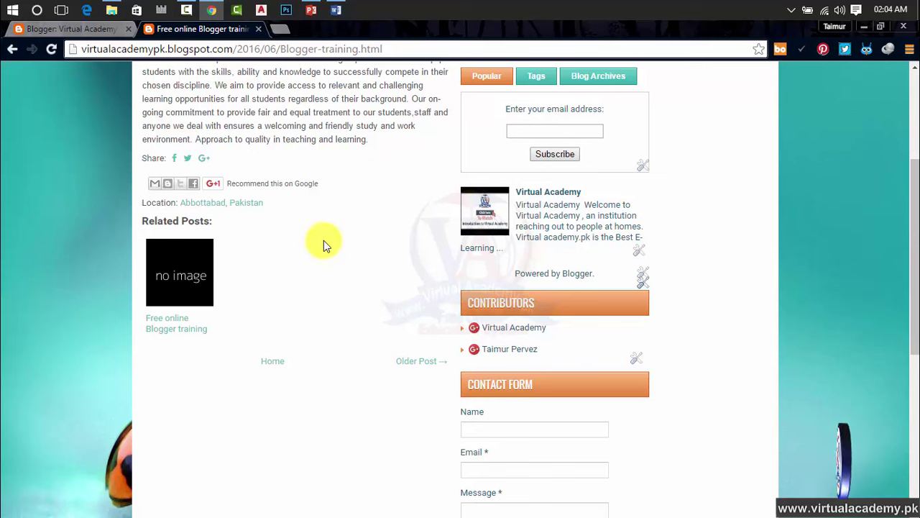
pyautogui.scroll(3, 323, 245)
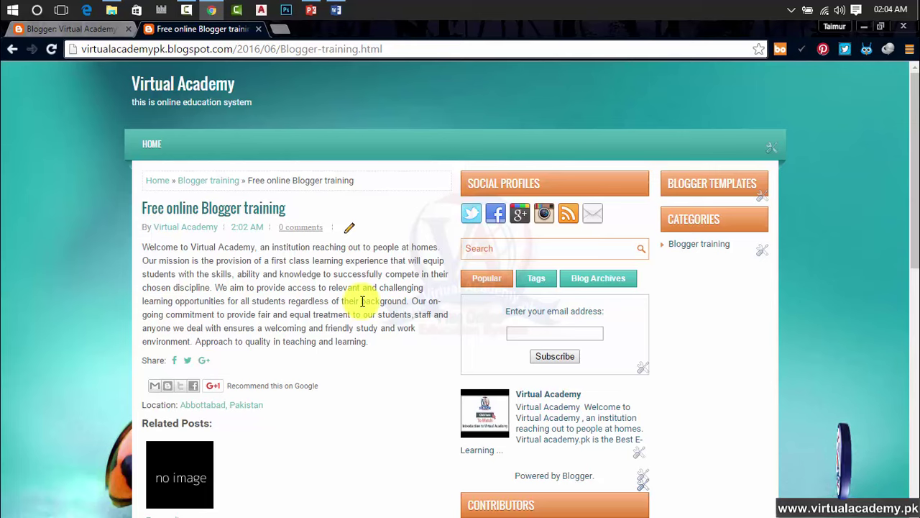
pyautogui.click(692, 247)
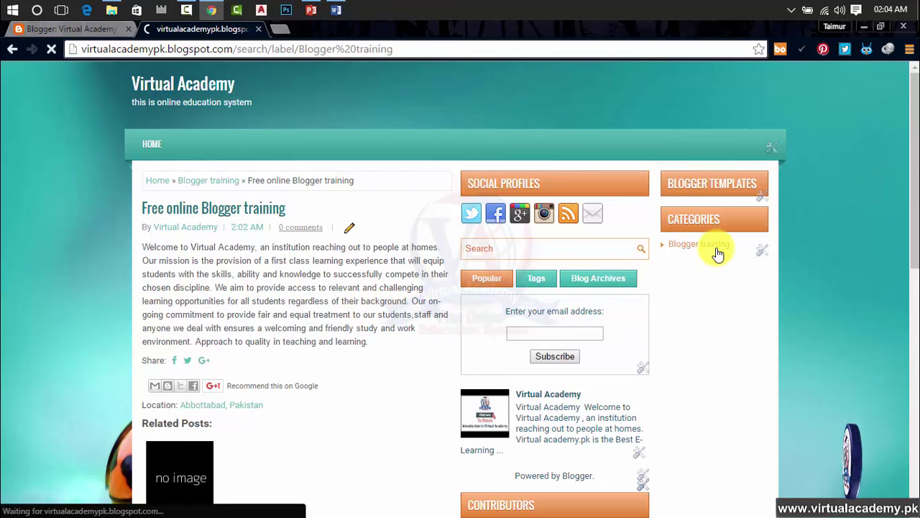
pyautogui.scroll(-3, 693, 431)
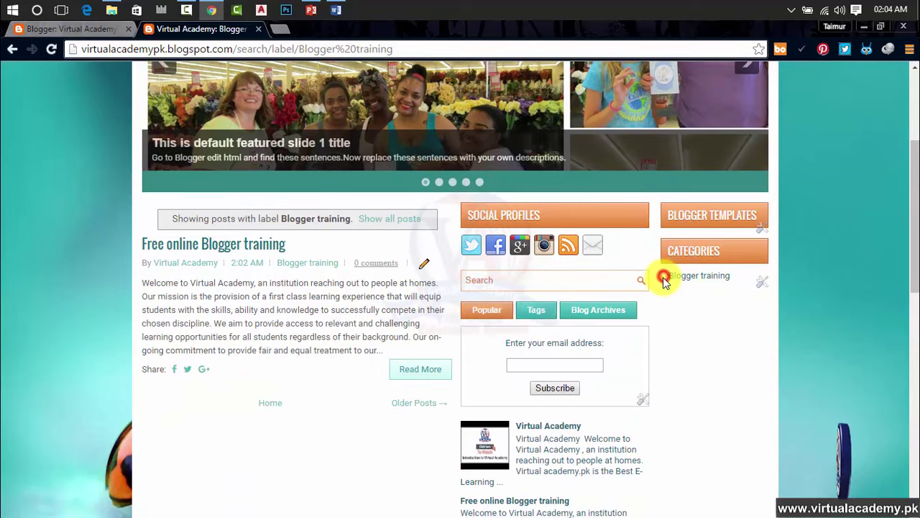
pyautogui.scroll(3, 238, 173)
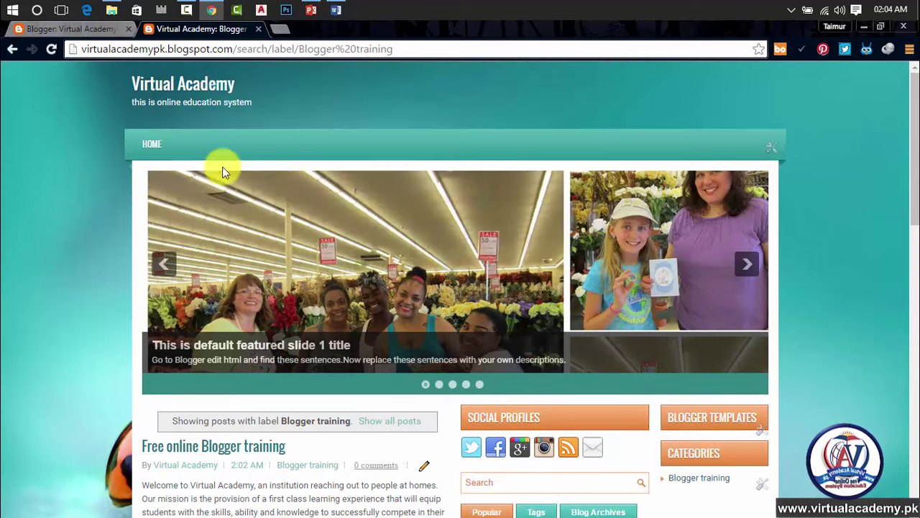